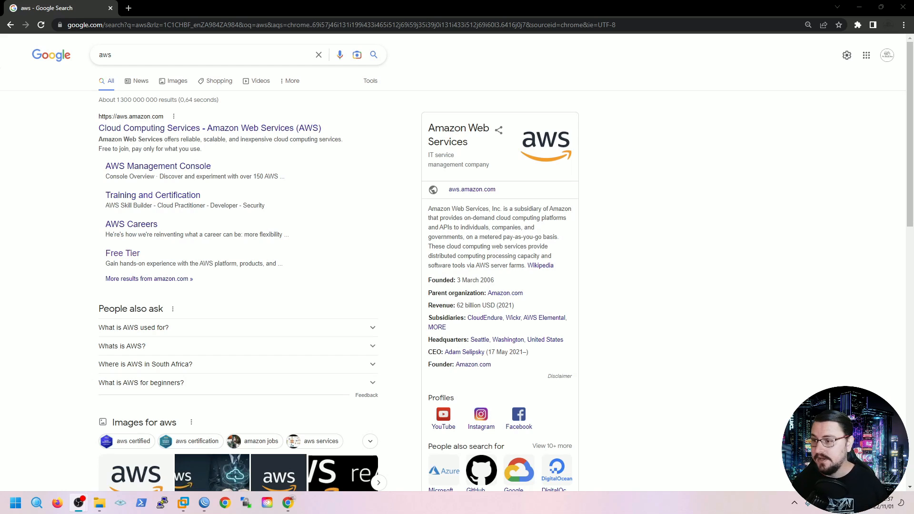
- Open the 'Cloud Computing Services - Amazon Web Services (AWS)' result for the search 'aws'
left_click(212, 127)
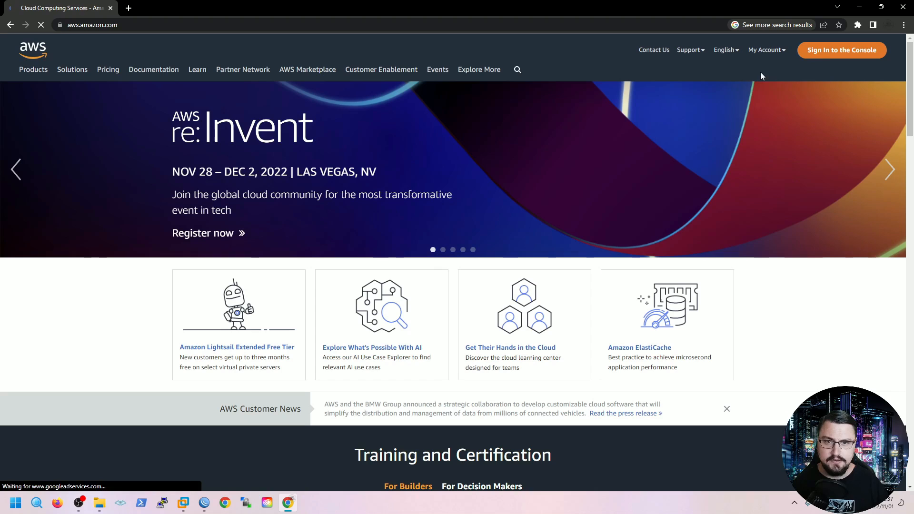
- Sign in from the aws.amazon.com account menu to reach the Console Home in N. Virginia
left_click(765, 50)
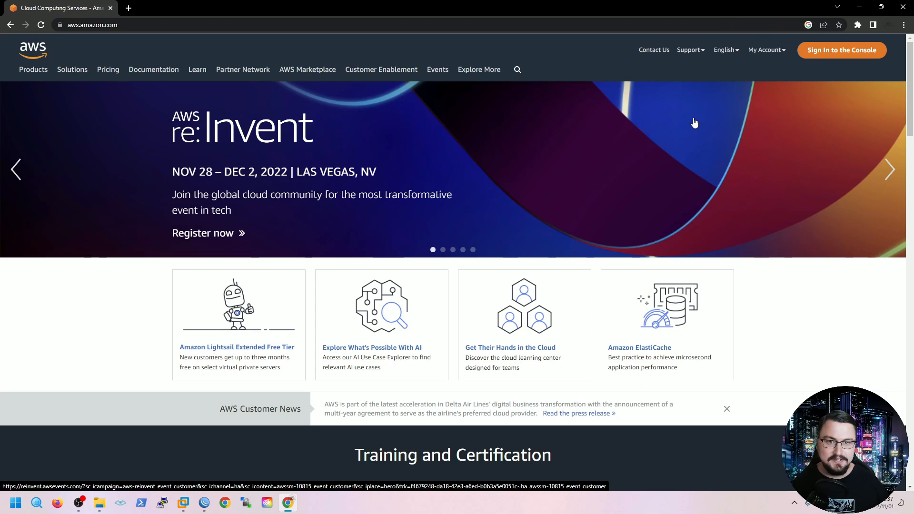
left_click(818, 56)
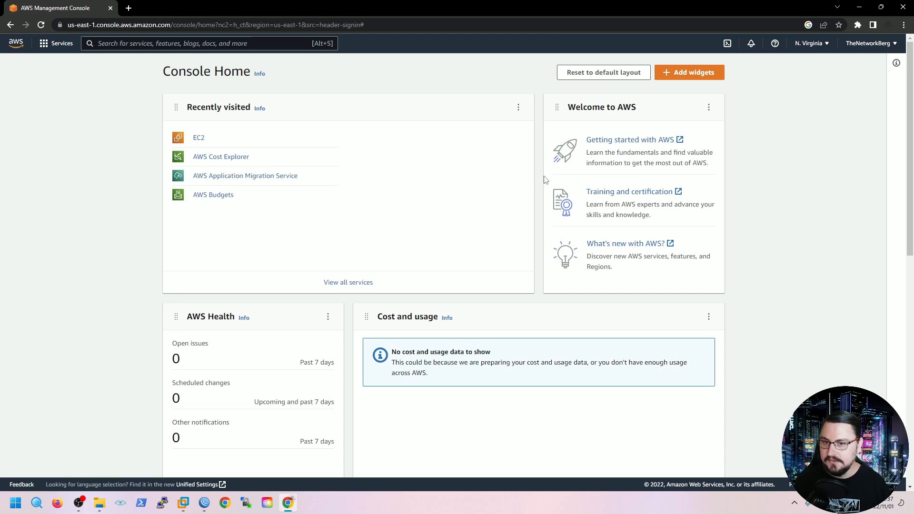
- Open EC2 and list all instances unfiltered, showing the running t2.micro in us-east-1a
left_click(186, 139)
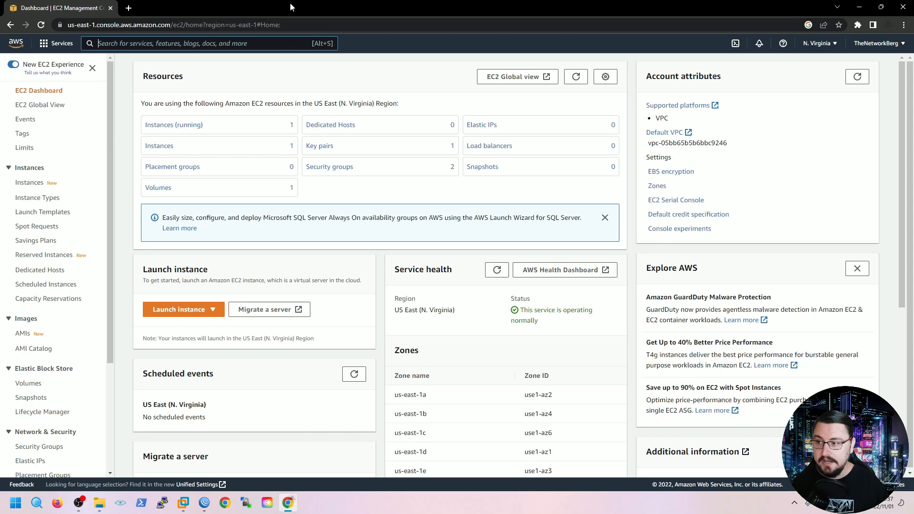
left_click(192, 126)
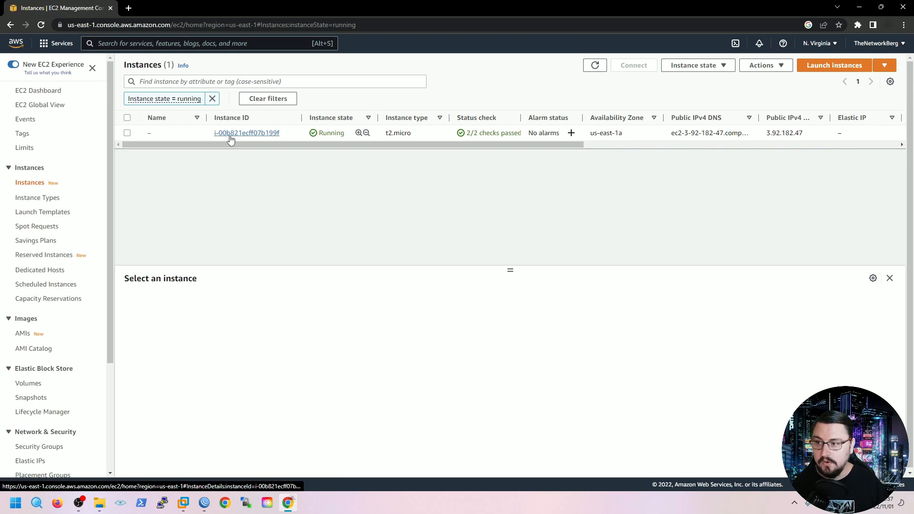
left_click(213, 99)
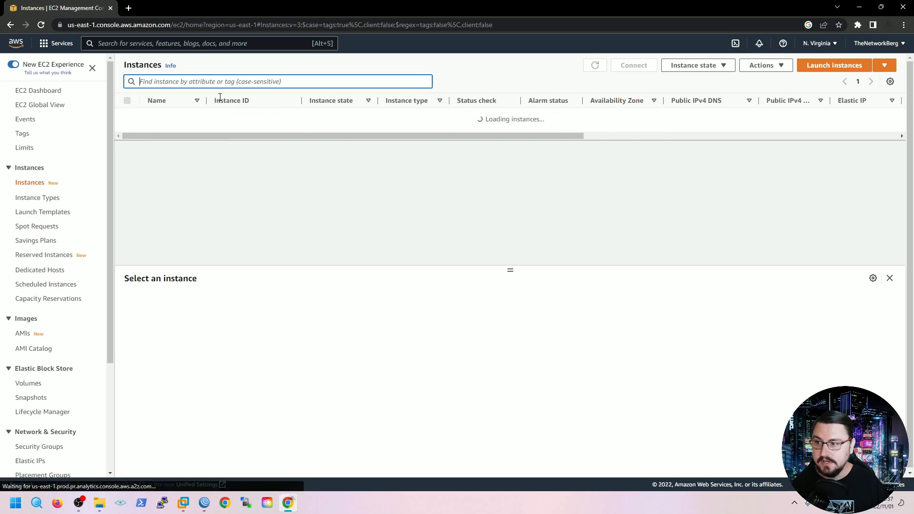
left_click(47, 91)
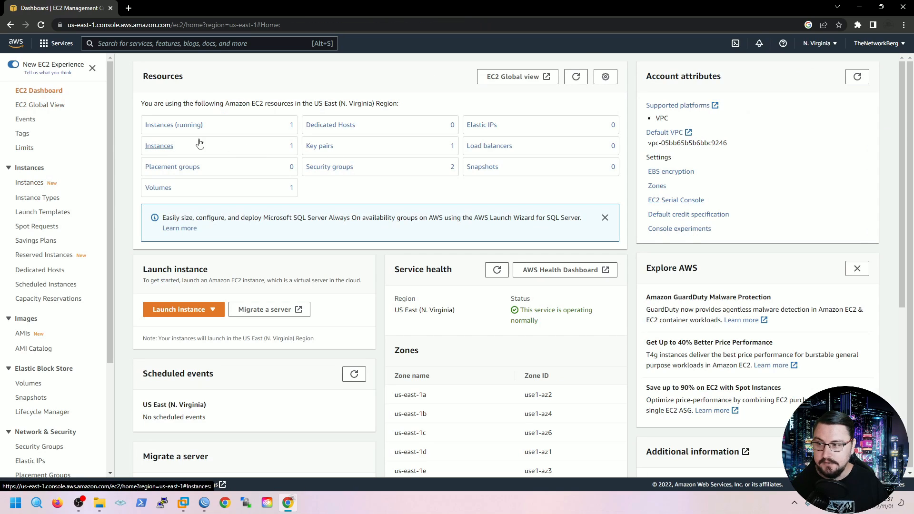
left_click(160, 146)
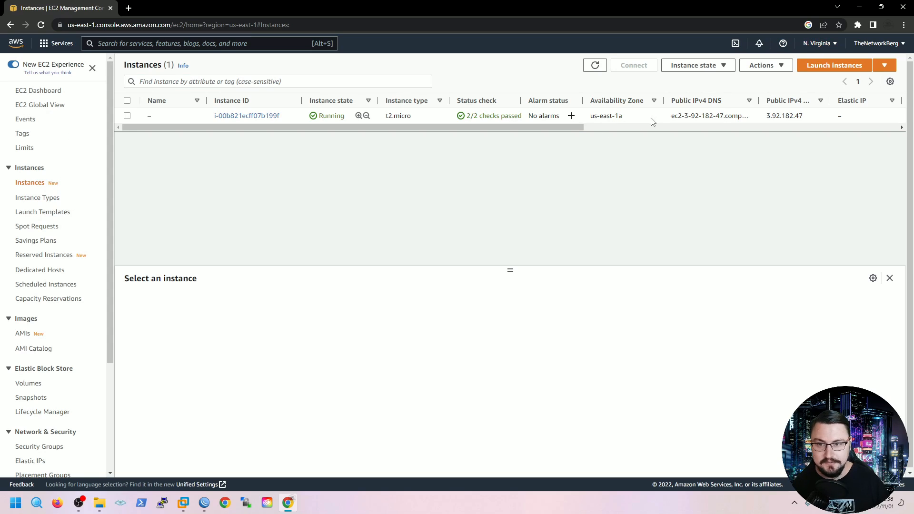
left_click(821, 45)
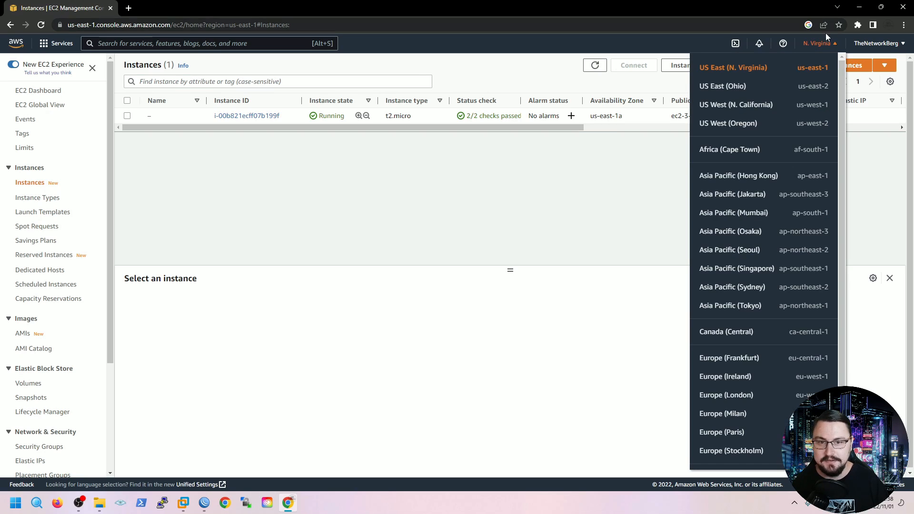
scroll(770, 114, "down", 2)
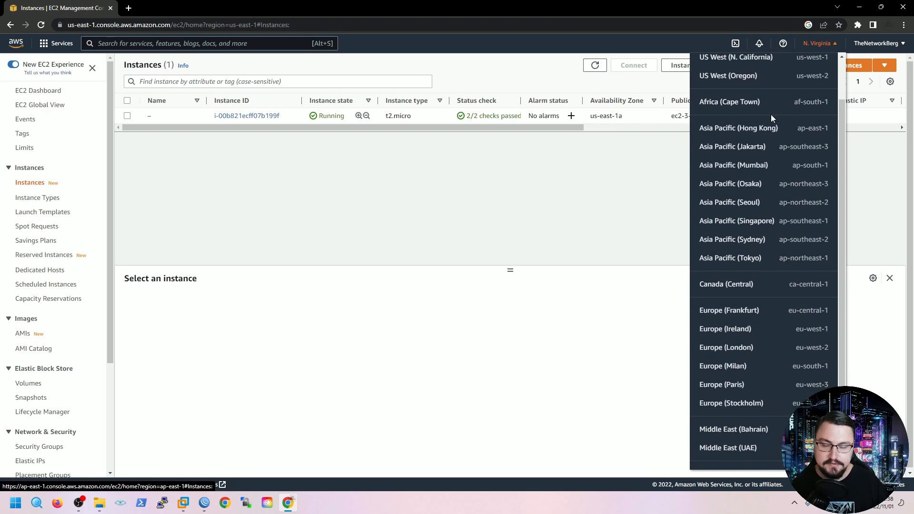
scroll(771, 142, "up", 2)
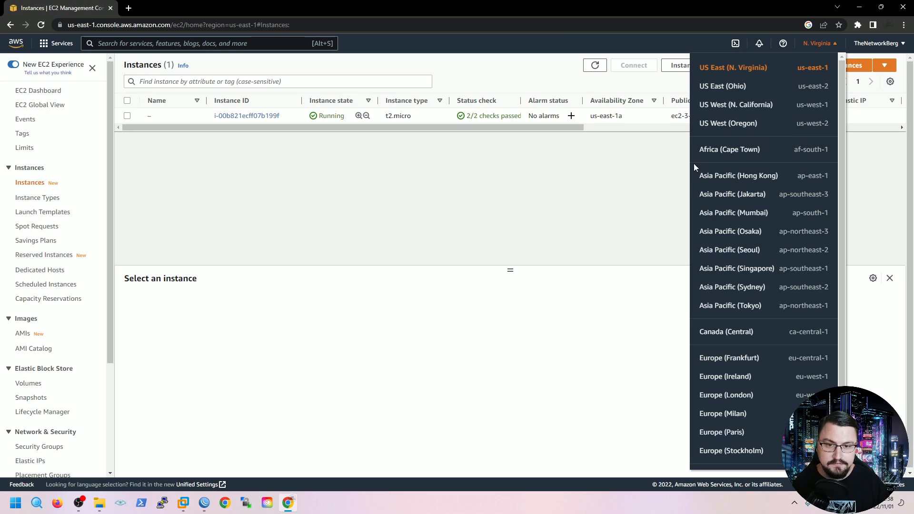
scroll(735, 214, "down", 2)
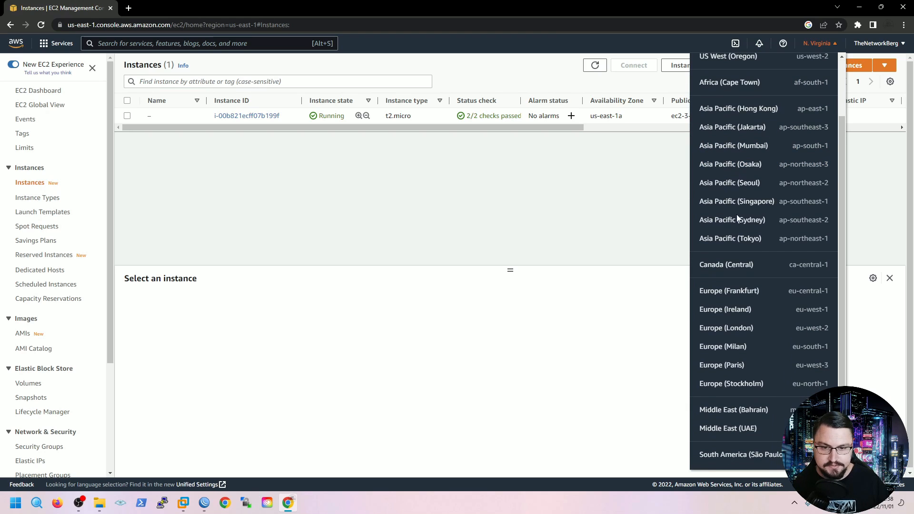
scroll(757, 200, "up", 2)
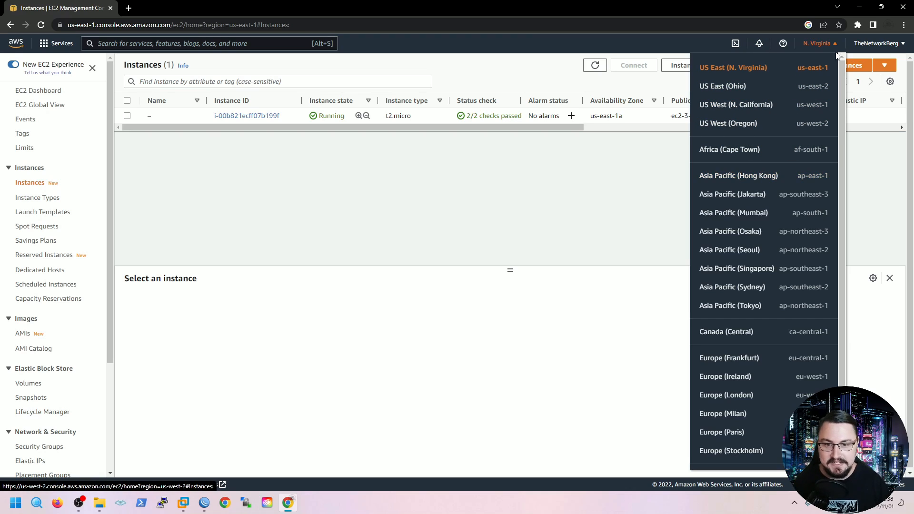
scroll(728, 235, "down", 1)
scroll(762, 267, "up", 1)
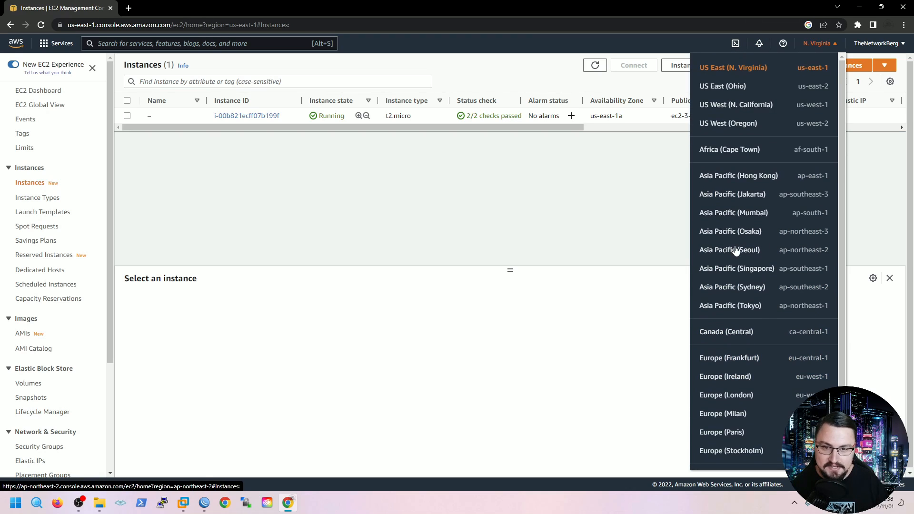
left_click(638, 171)
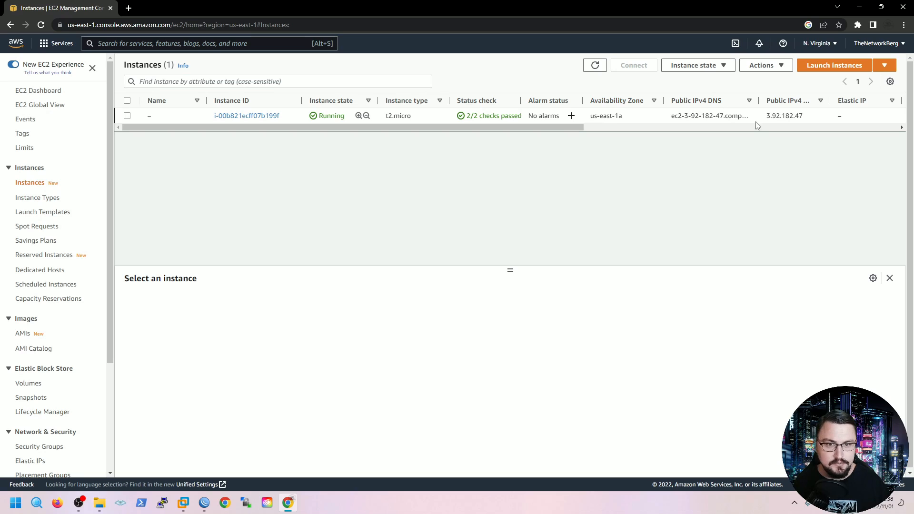
- Launch a new instance and name it 'My MikroTik VPN server'
left_click(883, 68)
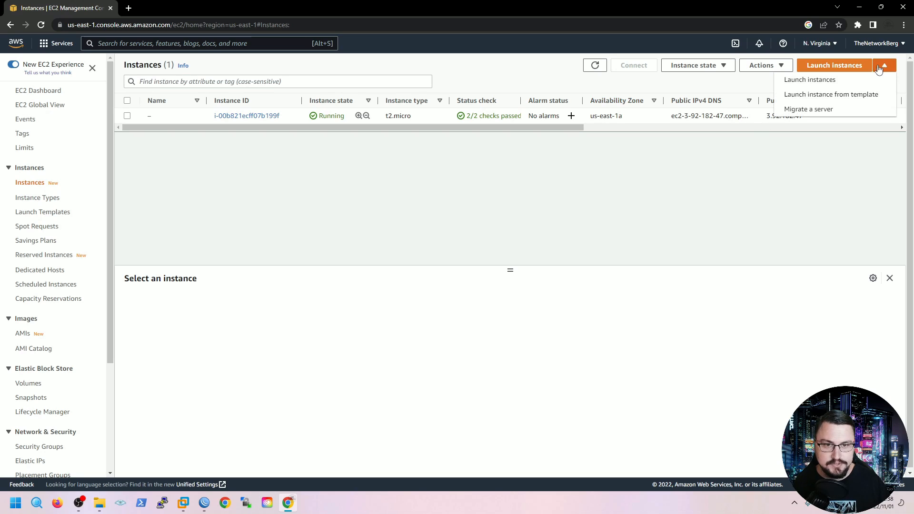
left_click(816, 81)
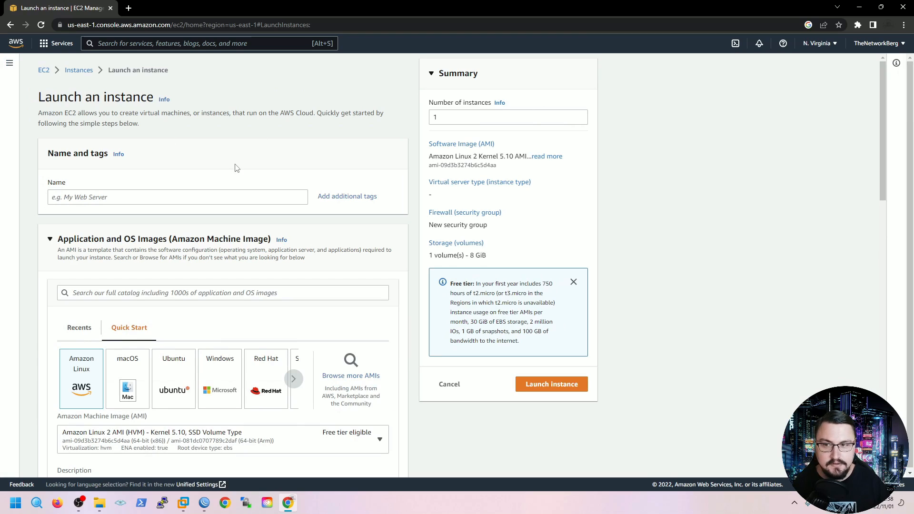
left_click(155, 199)
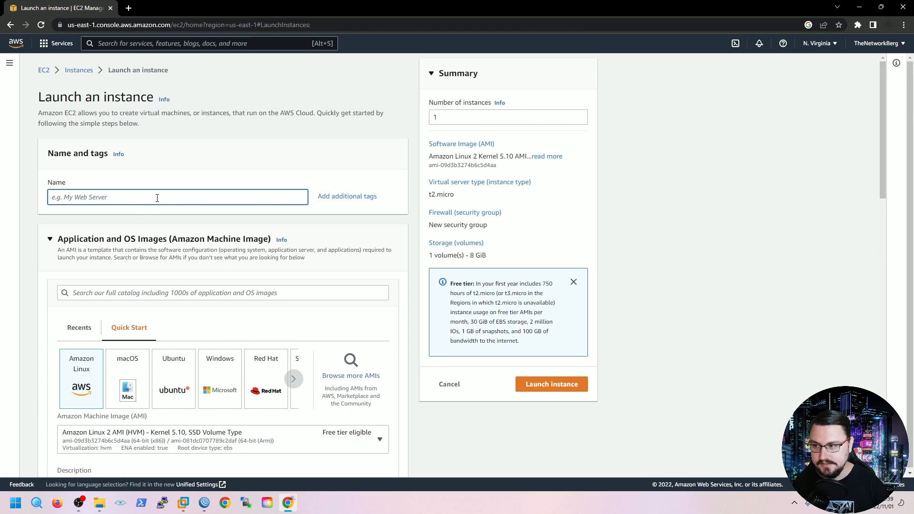
type("My MikroTik VPN server")
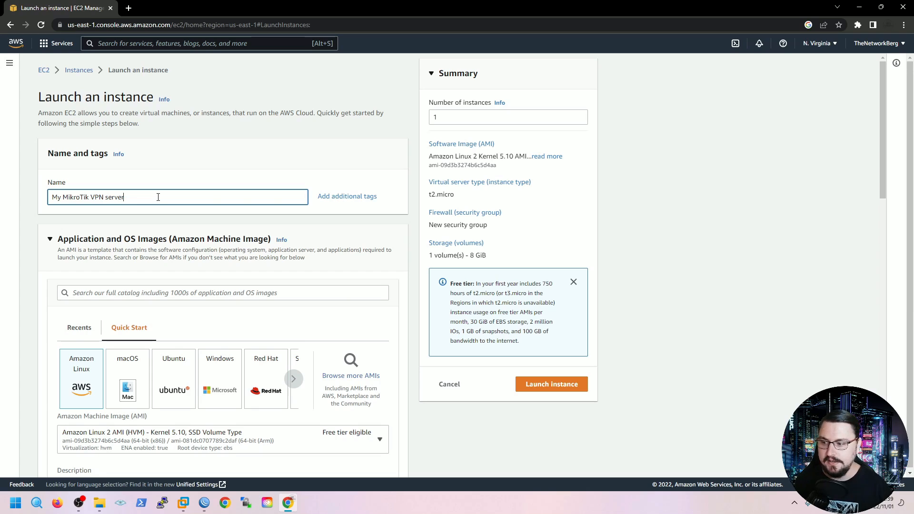
scroll(158, 197, "down", 2)
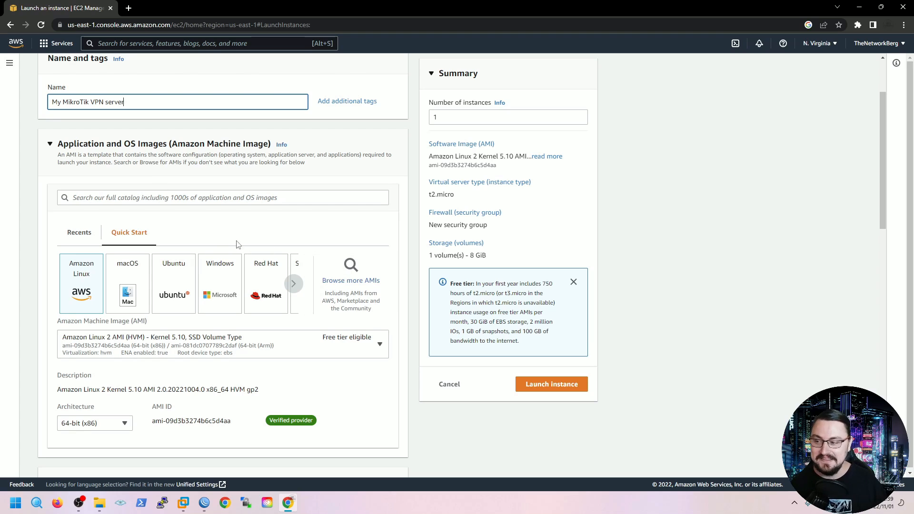
- Search AMIs for 'Mikrotik' and open Cloud Hosted Router from the Marketplace results
left_click(207, 200)
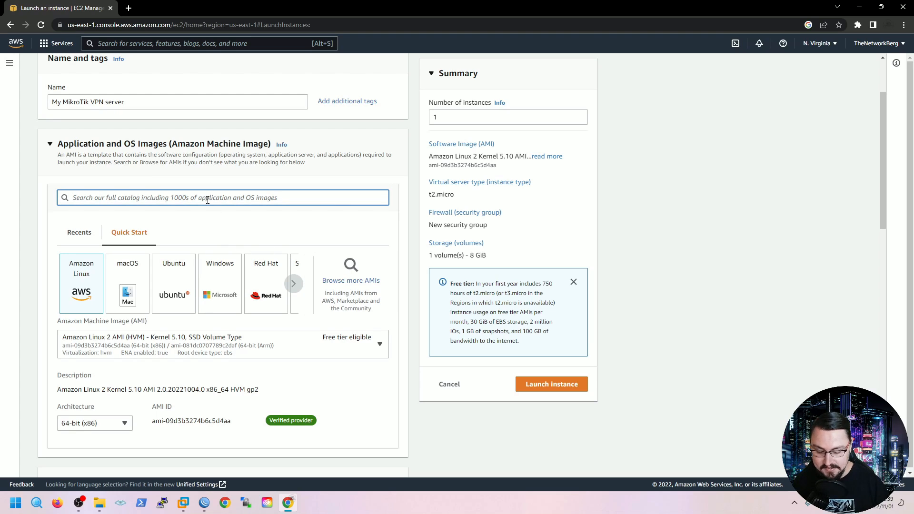
type("Mi")
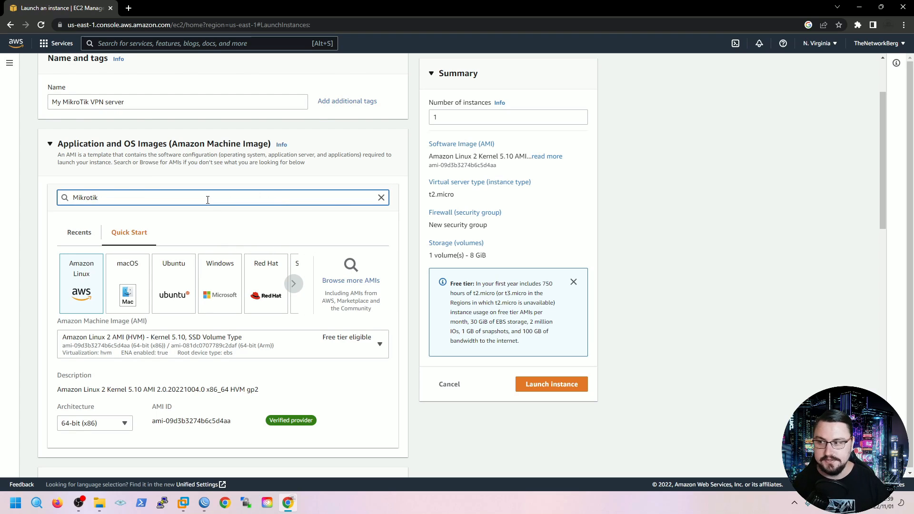
type("krotik")
key("Return")
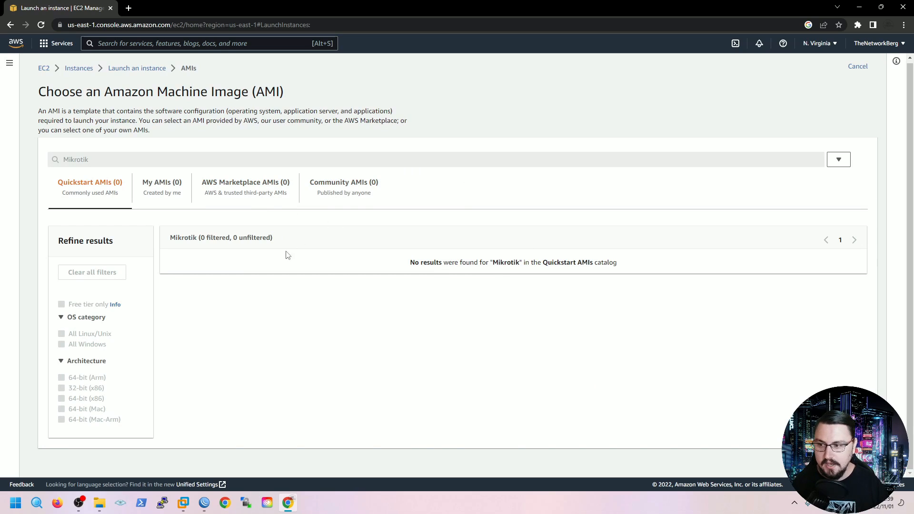
left_click(264, 183)
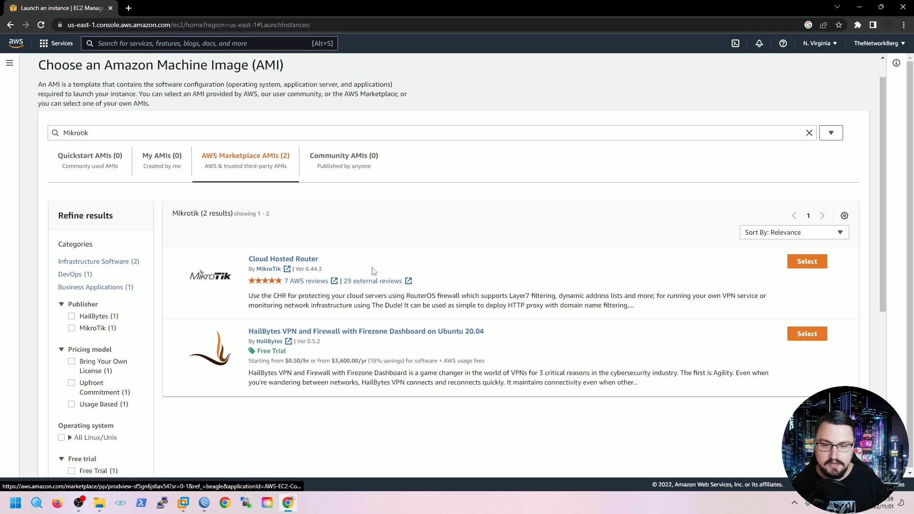
left_click(308, 260)
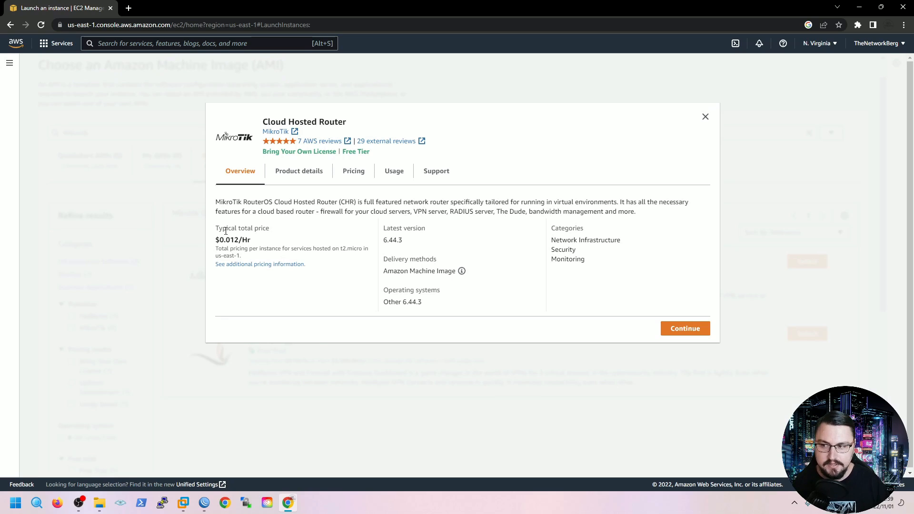
- Highlight the $0.012/hr typical price and expand the per-instance pricing details
left_click_drag(217, 240, 251, 243)
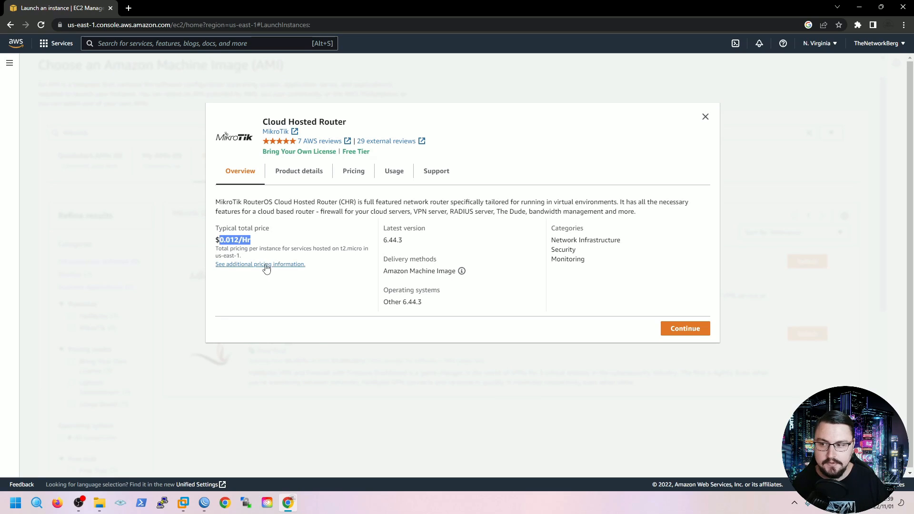
left_click(265, 265)
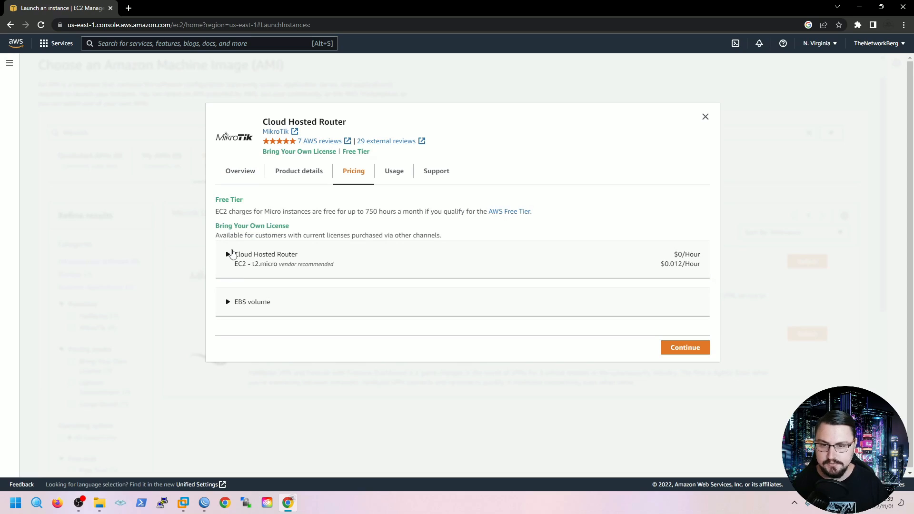
left_click(229, 253)
- Scan the instance-type pricing table and highlight the 750 free-tier hours per month
scroll(345, 310, "up", 1)
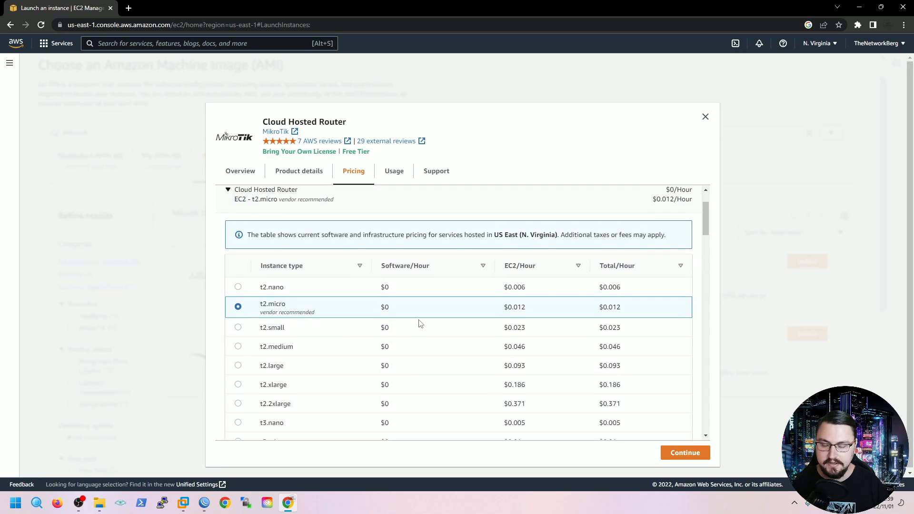
scroll(409, 333, "down", 2)
scroll(406, 336, "up", 2)
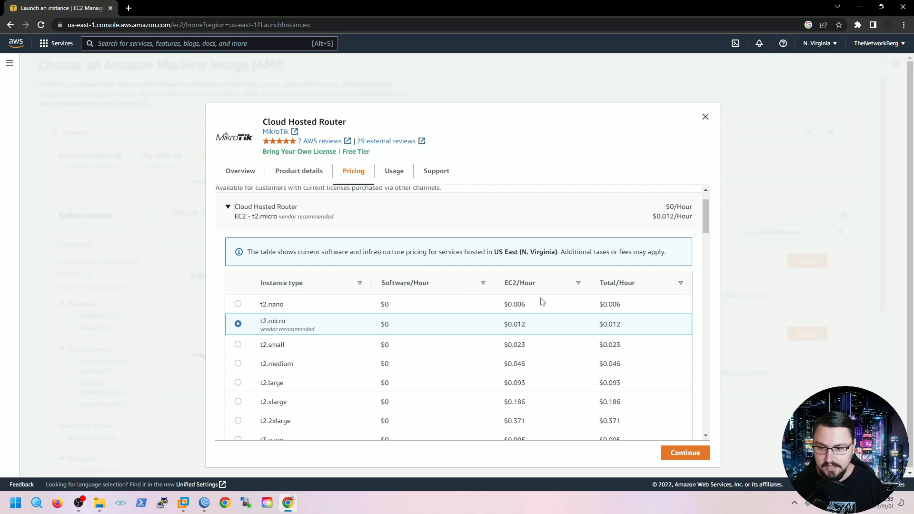
scroll(519, 300, "down", 1)
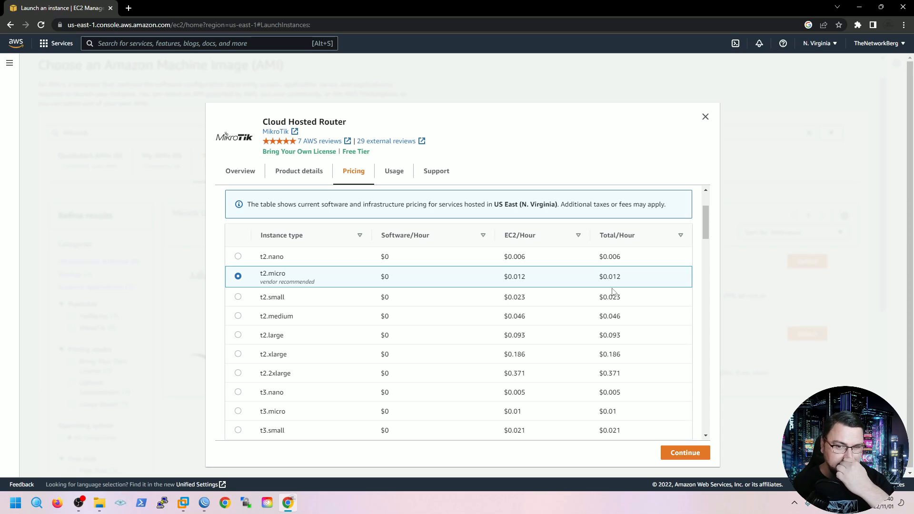
scroll(523, 235, "down", 5)
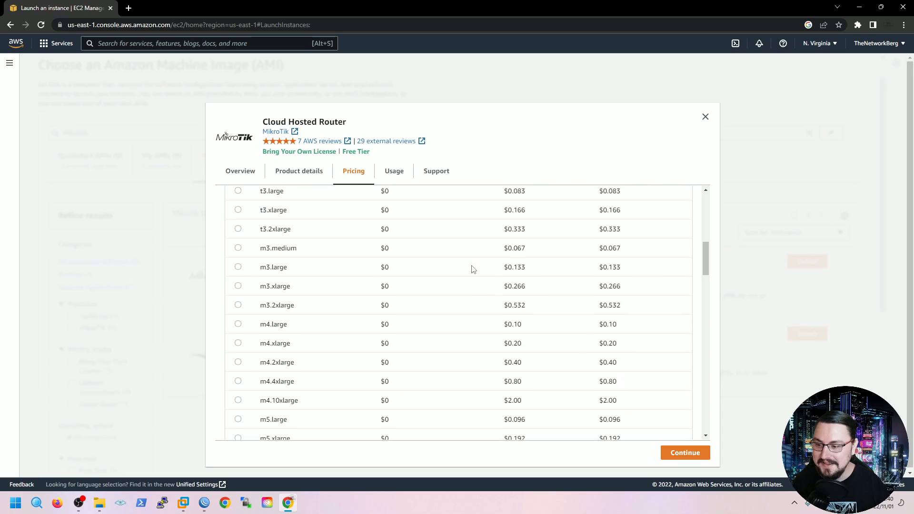
scroll(473, 267, "up", 7)
scroll(285, 310, "up", 1)
scroll(300, 368, "down", 4)
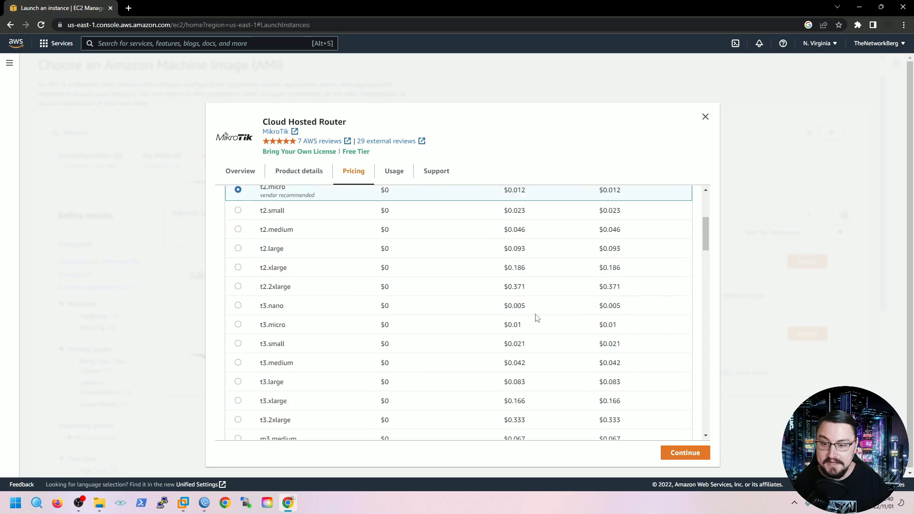
scroll(348, 313, "up", 3)
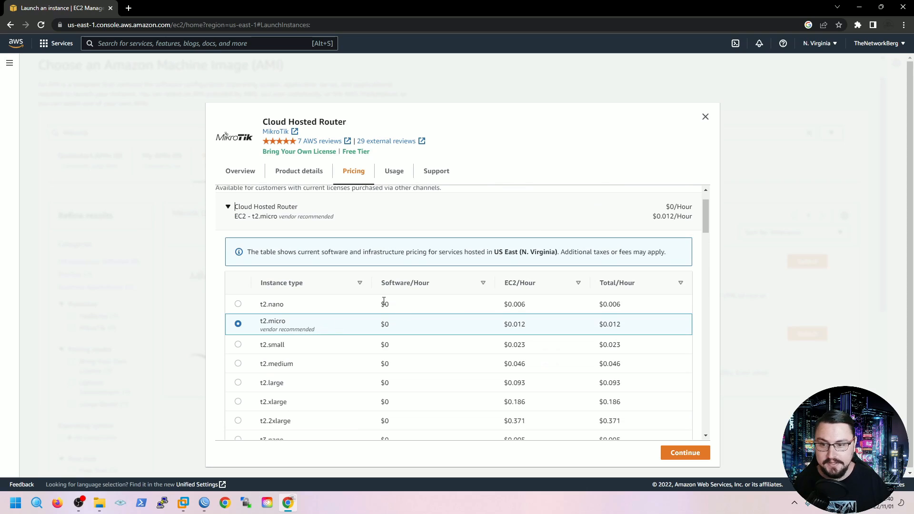
scroll(384, 300, "up", 1)
scroll(376, 297, "down", 2)
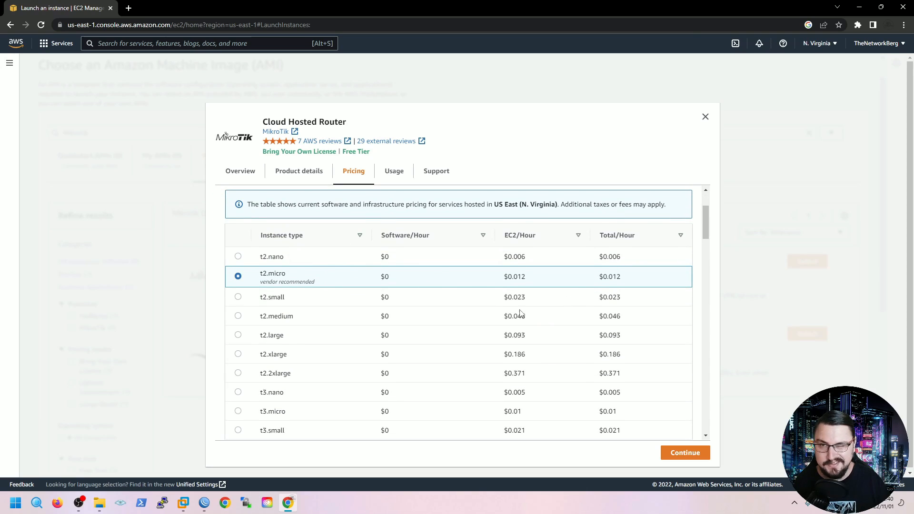
scroll(640, 272, "up", 2)
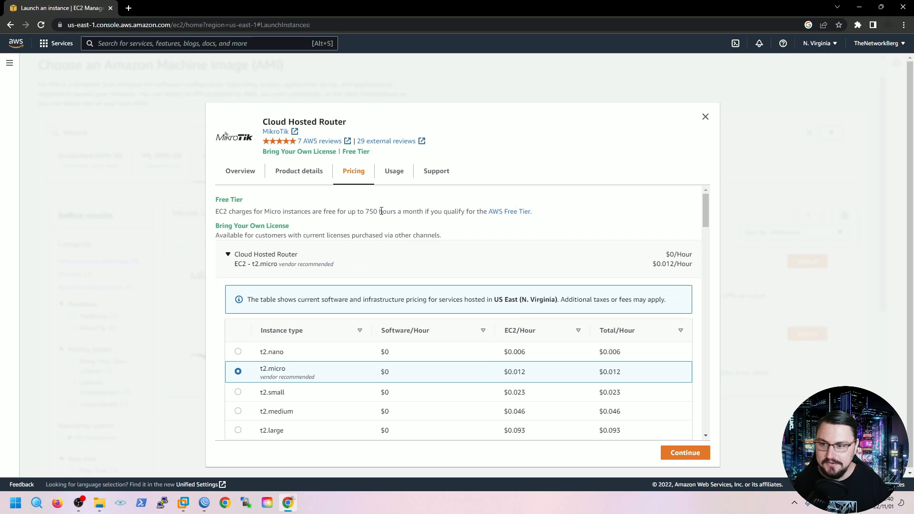
left_click_drag(364, 213, 379, 212)
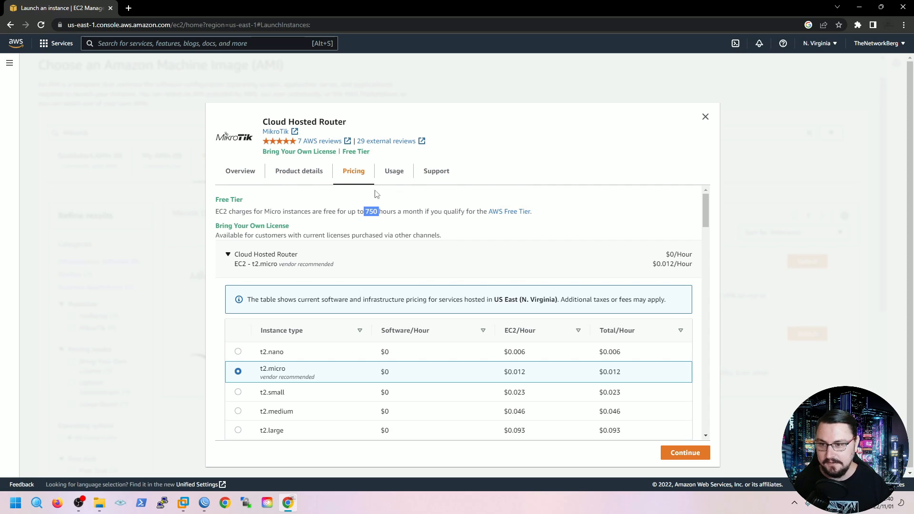
- Read the Usage notes, highlighting the SSH RSA key login requirement, then go back to Overview
left_click(393, 172)
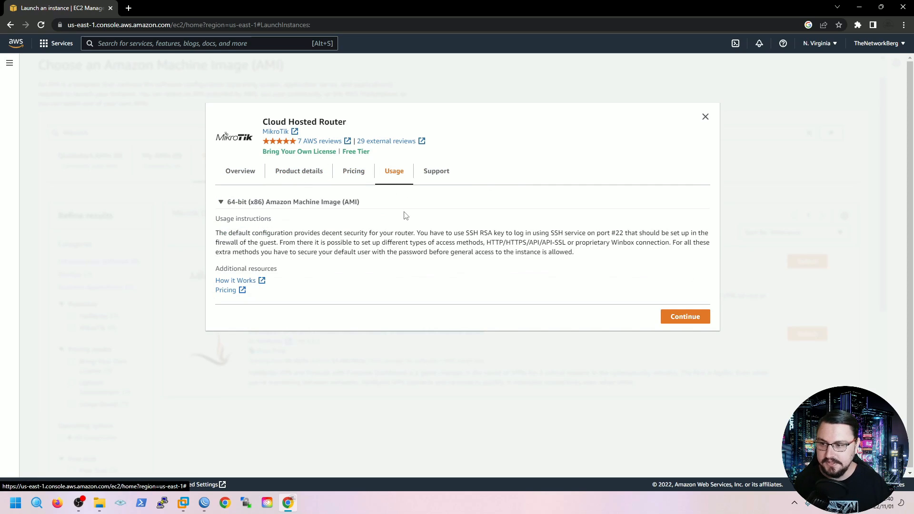
left_click_drag(236, 233, 558, 231)
left_click(449, 269)
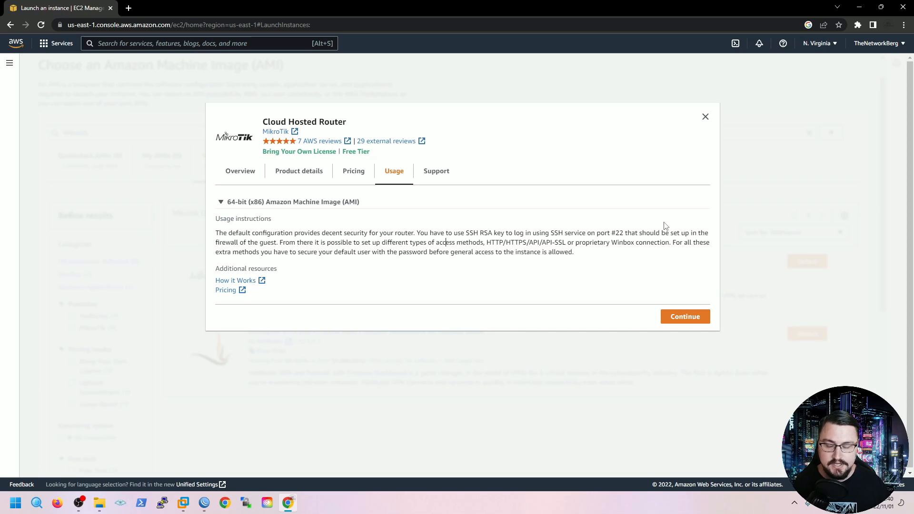
left_click_drag(461, 233, 503, 232)
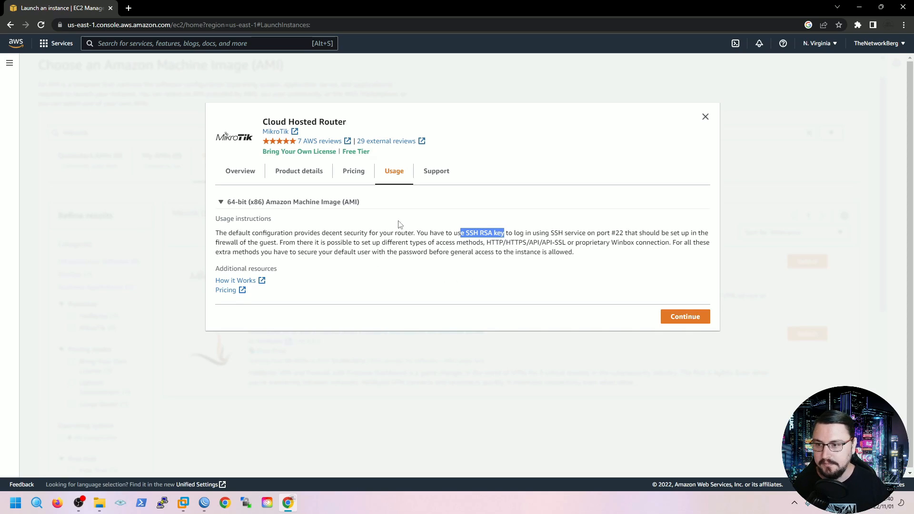
left_click(260, 174)
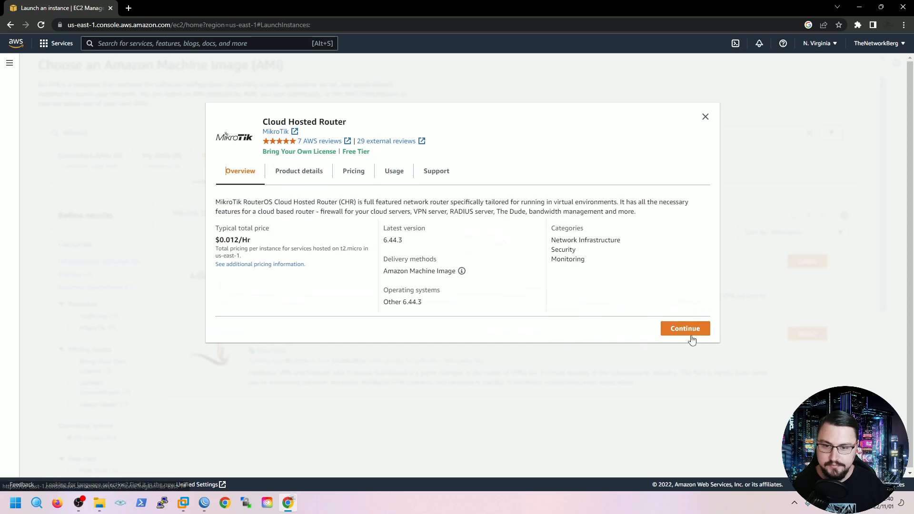
- Continue with the RouterOS CHR 6.44.3 image on a t2.micro instance type
left_click(685, 317)
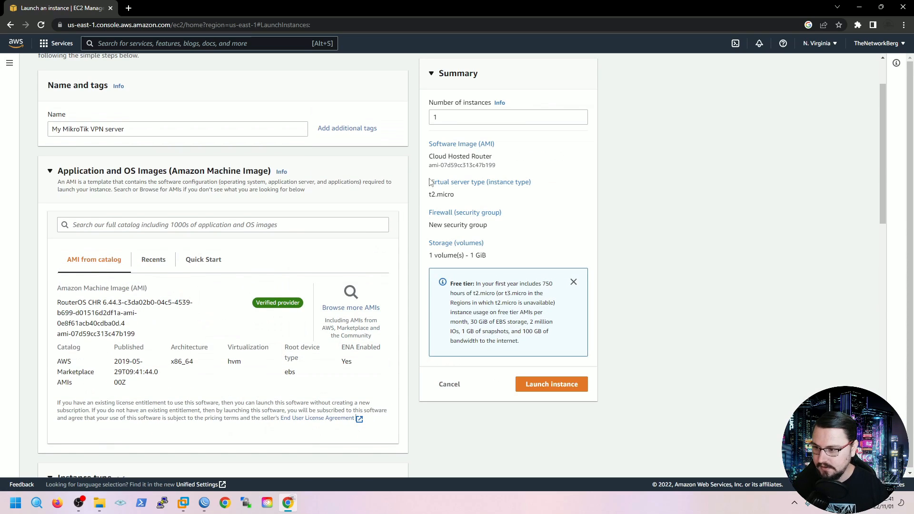
scroll(352, 222, "down", 1)
scroll(224, 300, "down", 1)
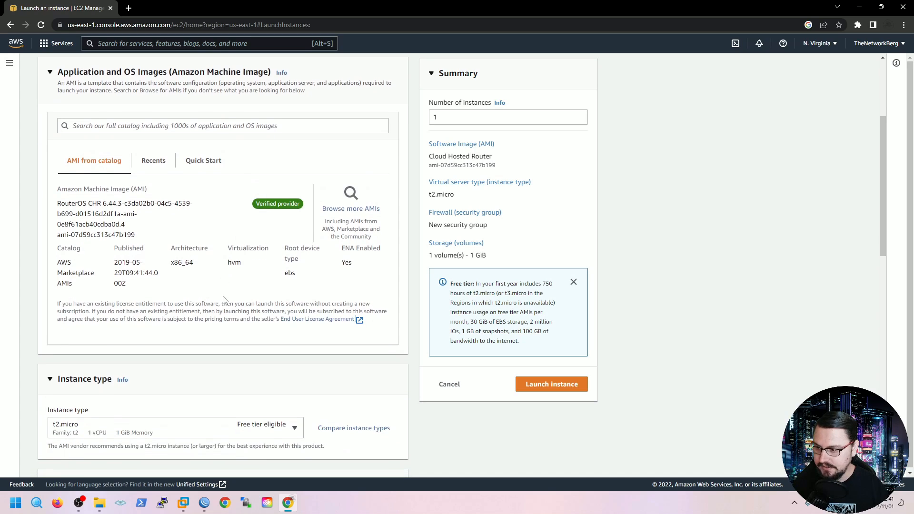
scroll(224, 300, "down", 1)
scroll(195, 198, "down", 1)
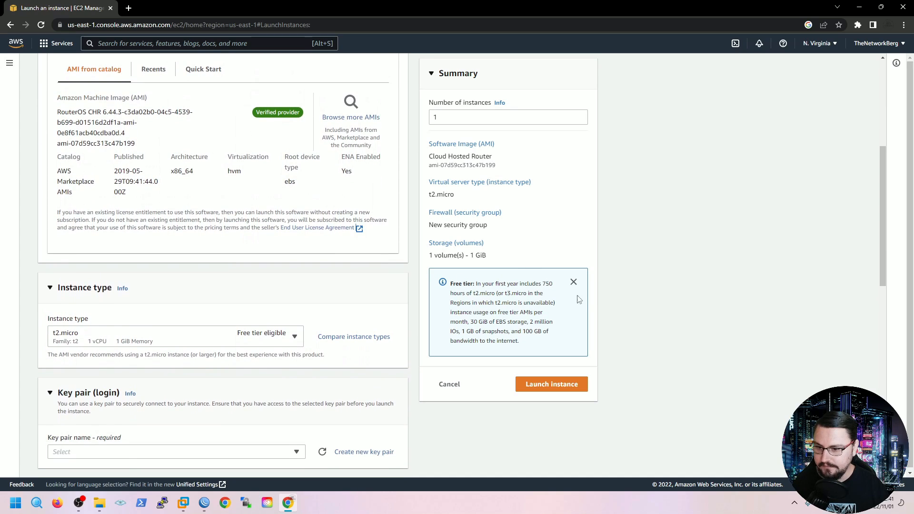
scroll(543, 256, "up", 5)
- Leave Number of instances at 1 and look over the rest of the launch form
left_click(447, 117)
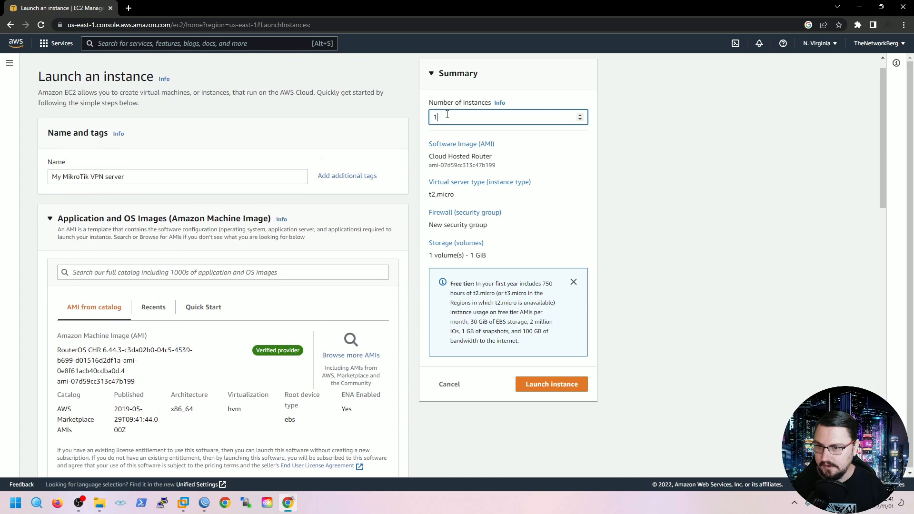
left_click(666, 193)
scroll(499, 259, "down", 1)
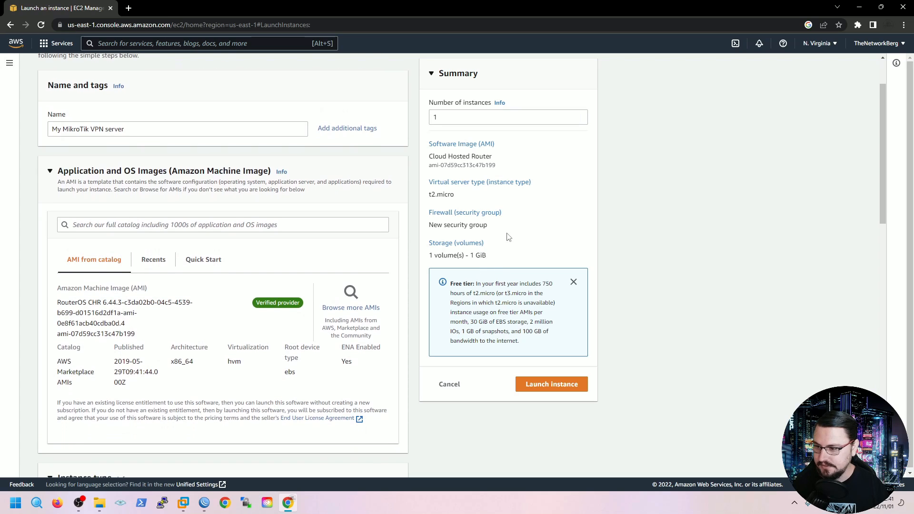
scroll(507, 257, "down", 1)
scroll(482, 314, "down", 1)
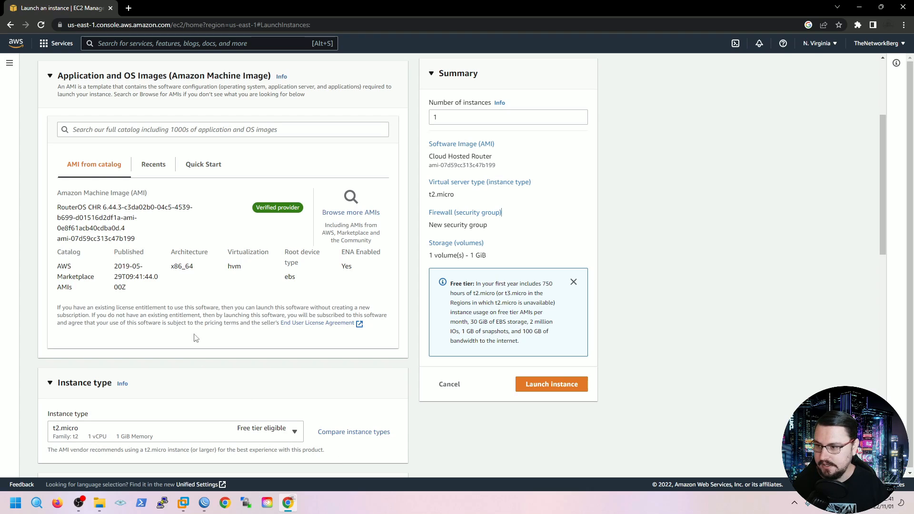
scroll(306, 343, "up", 1)
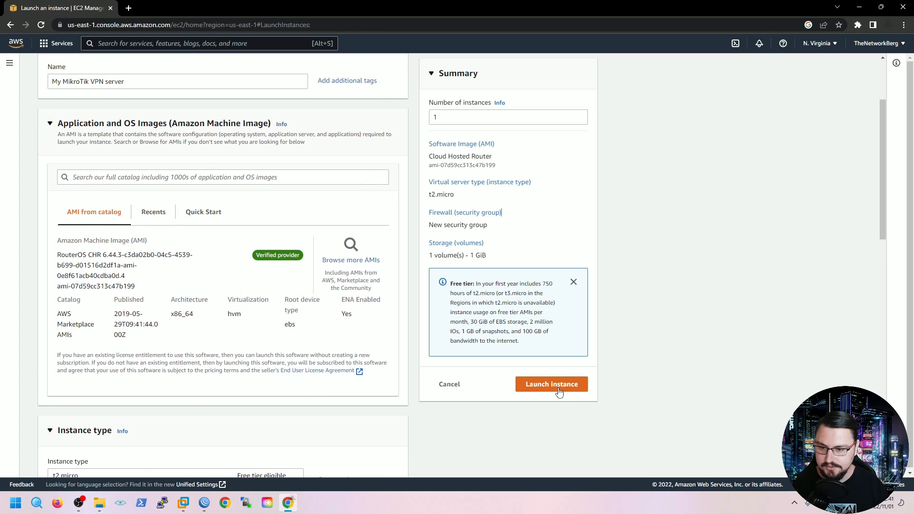
scroll(485, 212, "down", 1)
- Select the MikroTikCHR key pair, then start a new key pair with RSA and .pem defaults
scroll(486, 212, "down", 10)
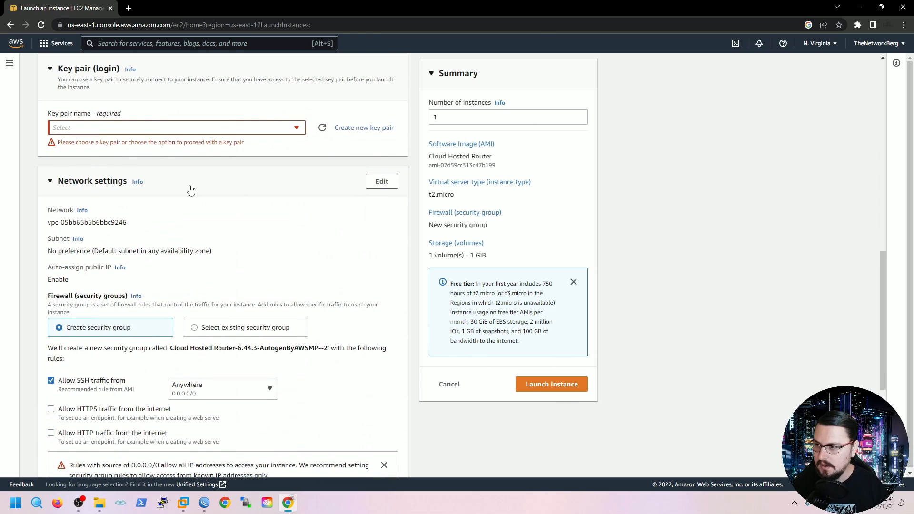
left_click(161, 133)
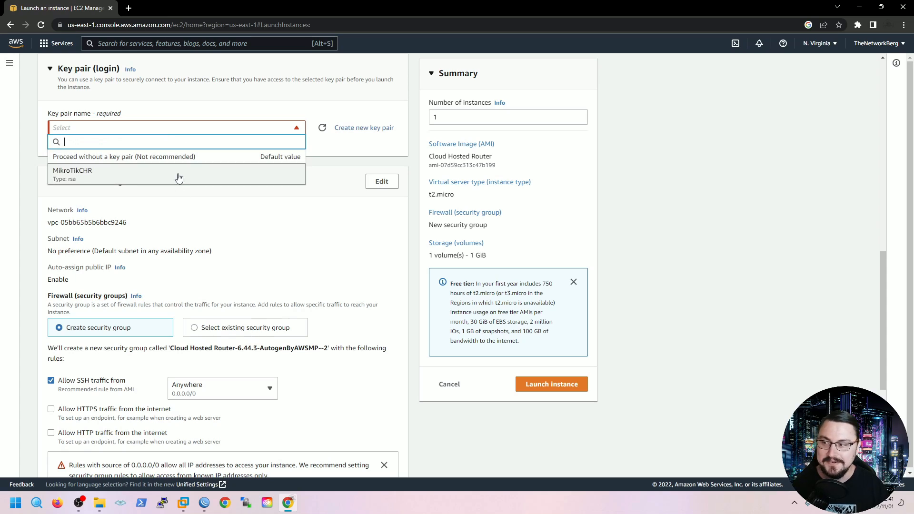
left_click(185, 131)
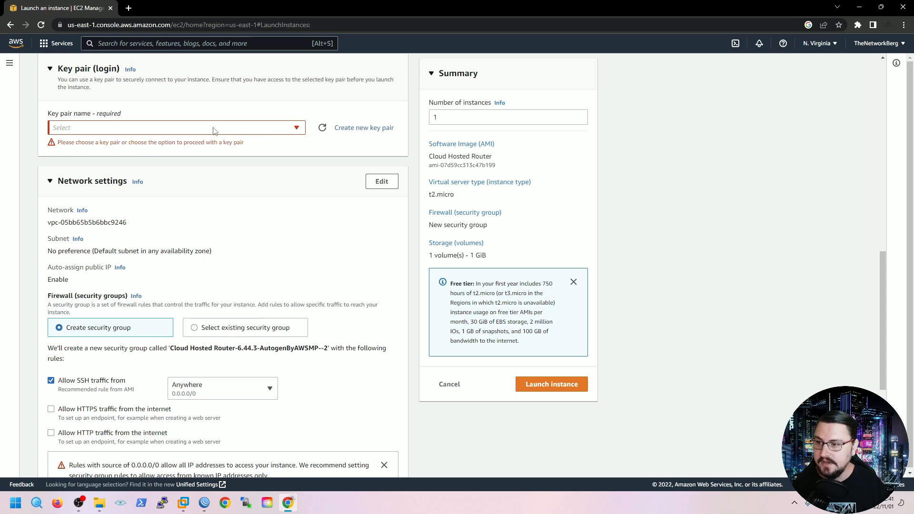
left_click(214, 131)
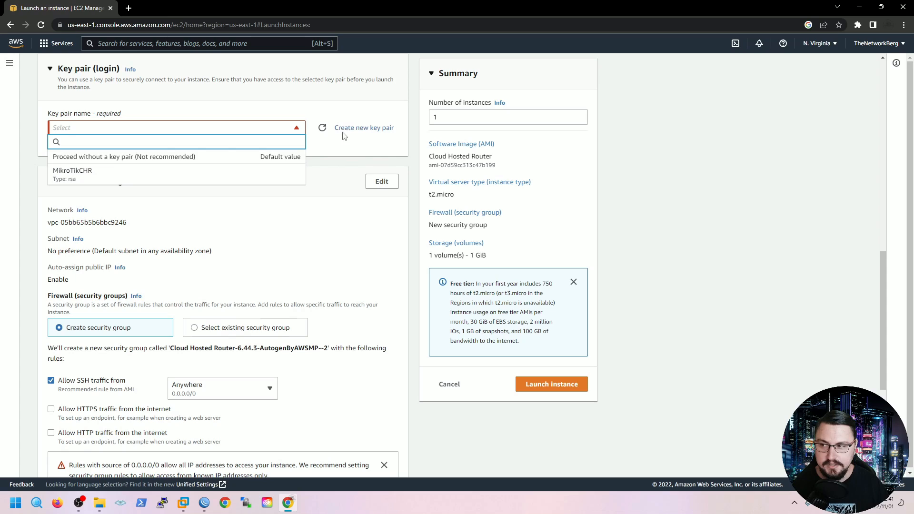
left_click(188, 179)
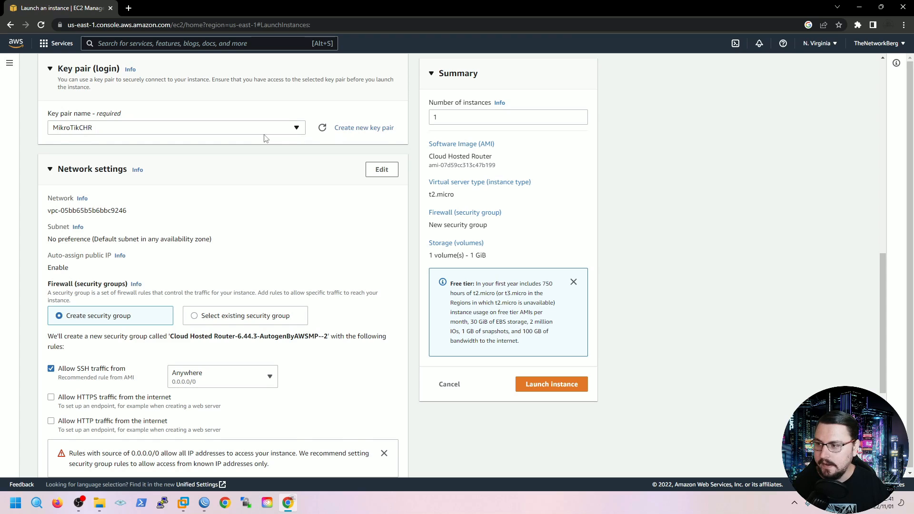
left_click(292, 131)
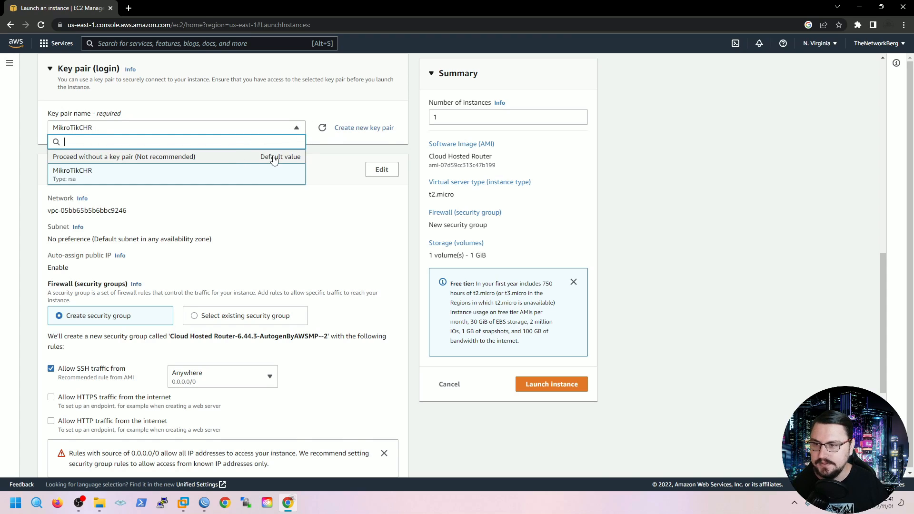
left_click(353, 128)
- Create a key pair named MikroTik2 with default settings
left_click(418, 235)
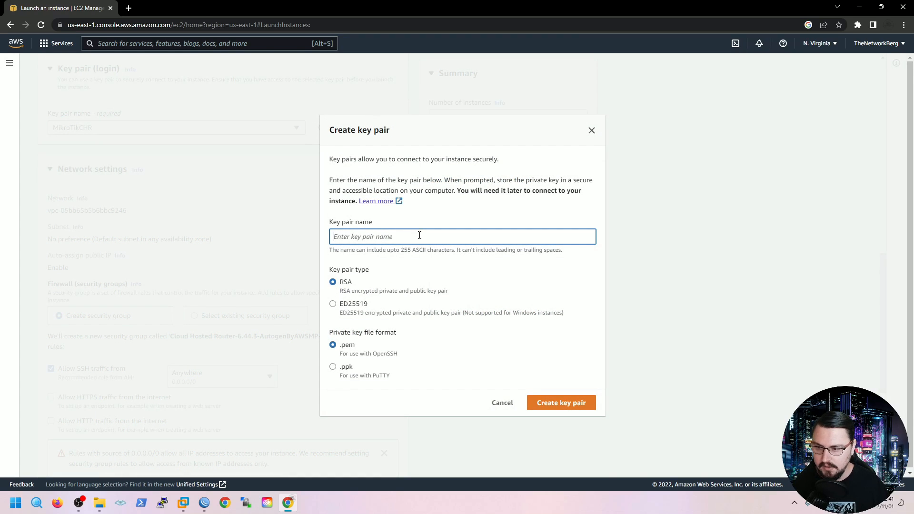
type("MikroTik2")
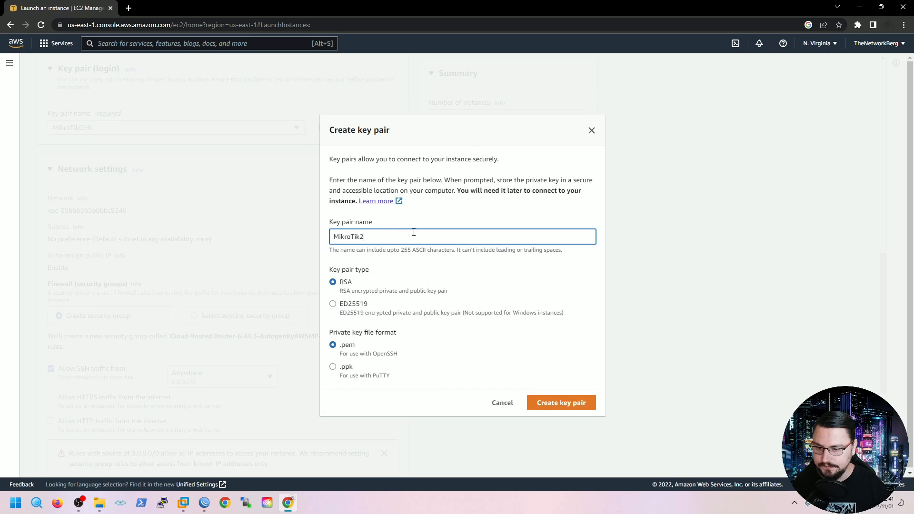
left_click(552, 402)
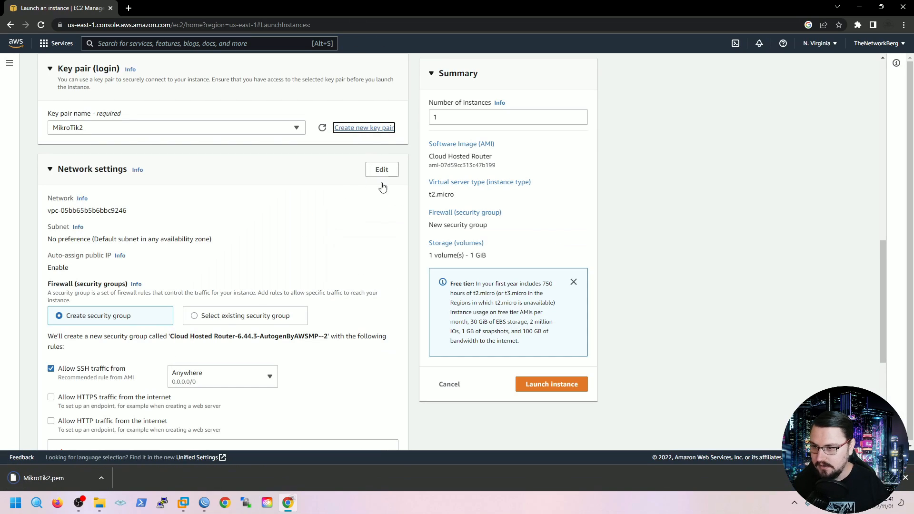
- Create RSA key pair MikroTik23 in .ppk format, downloading MikroTik23.ppk
left_click(377, 129)
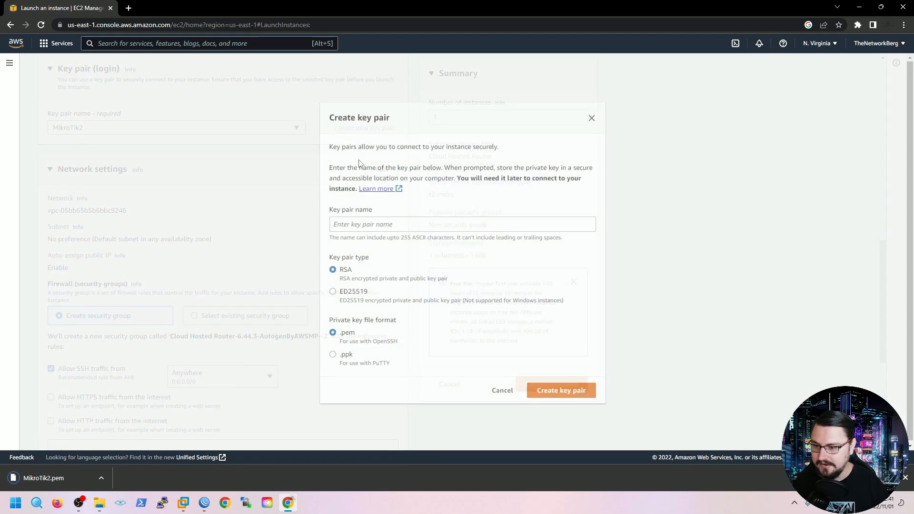
left_click(343, 354)
left_click(401, 227)
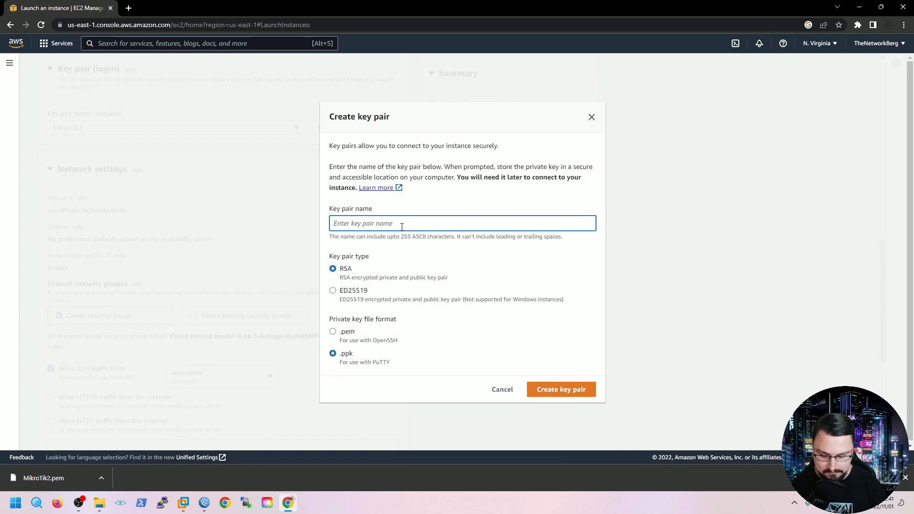
type("MikroTik2")
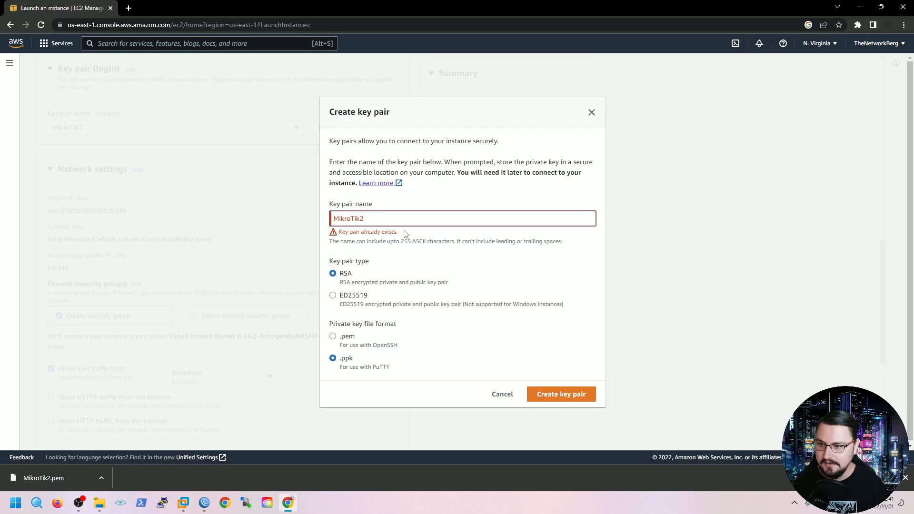
type("3")
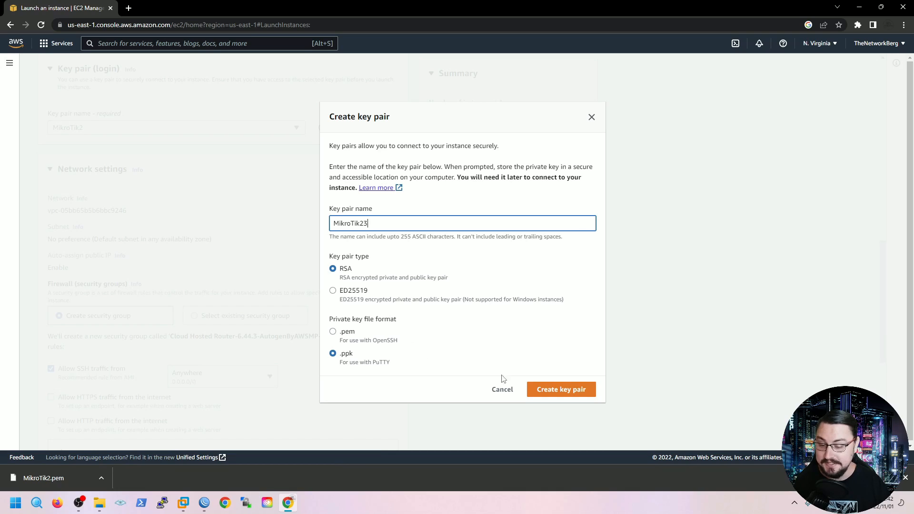
left_click(563, 390)
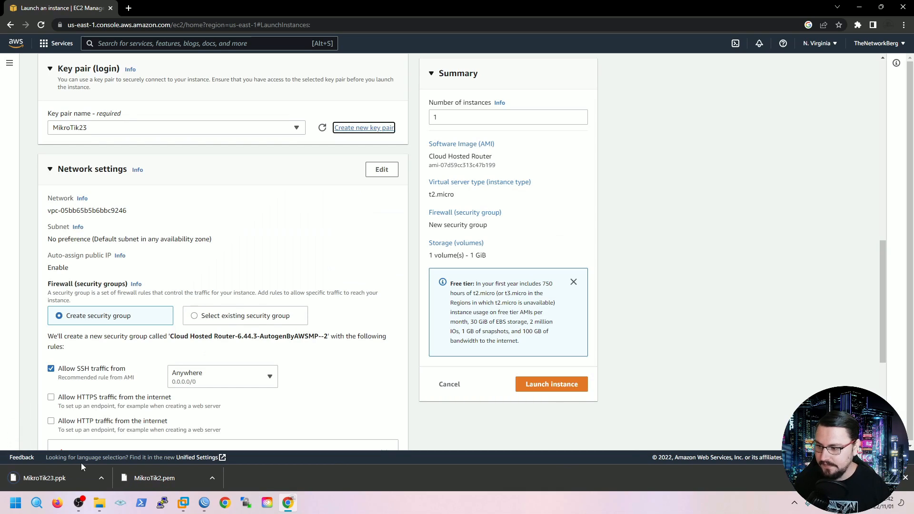
scroll(233, 365, "down", 3)
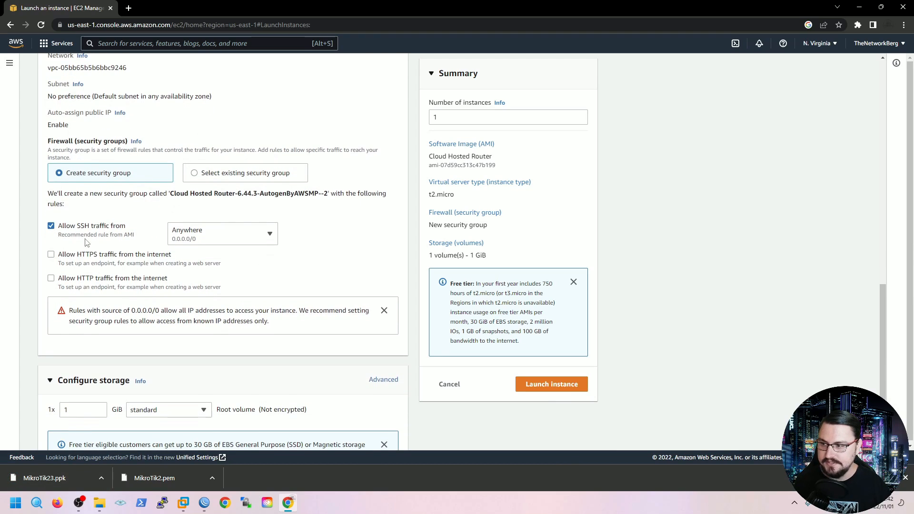
left_click(210, 234)
left_click(213, 246)
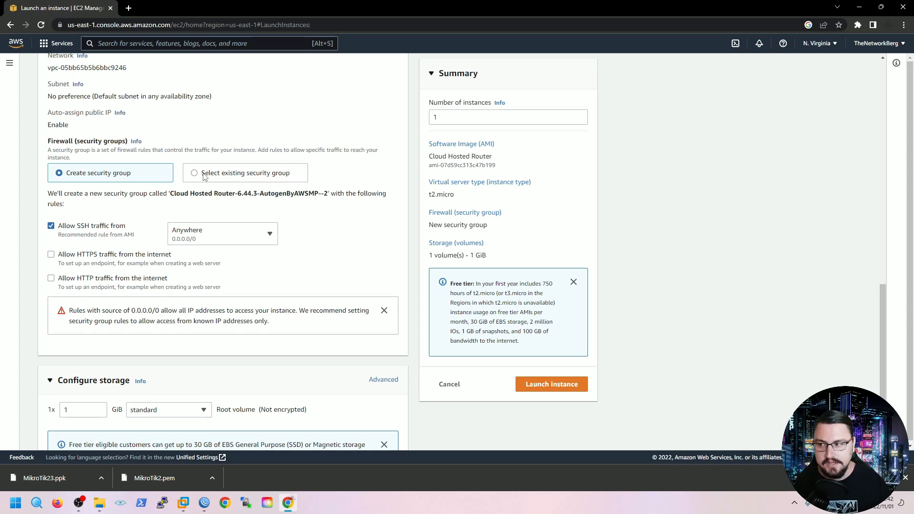
scroll(85, 189, "down", 1)
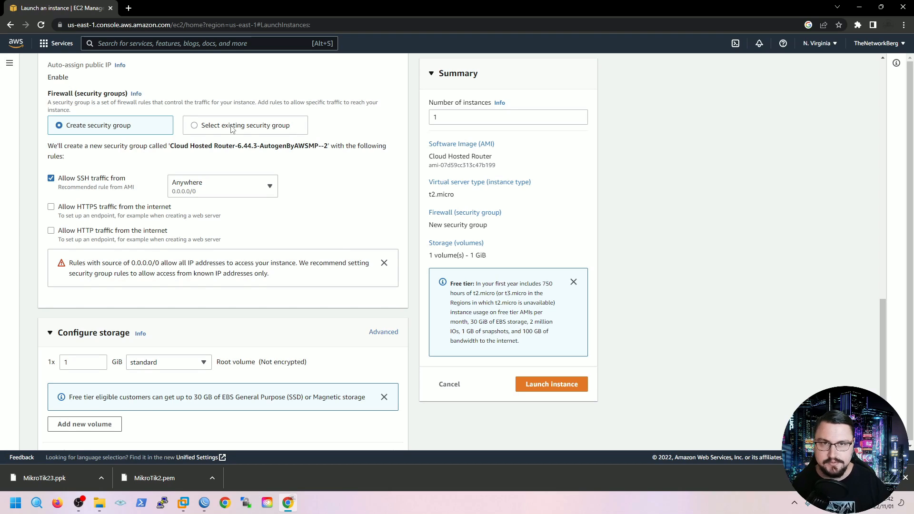
scroll(202, 187, "down", 3)
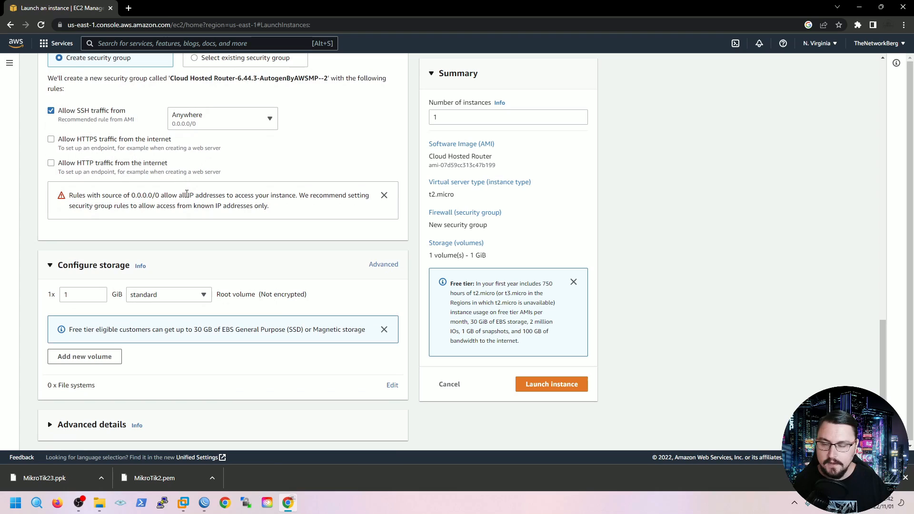
scroll(186, 193, "down", 1)
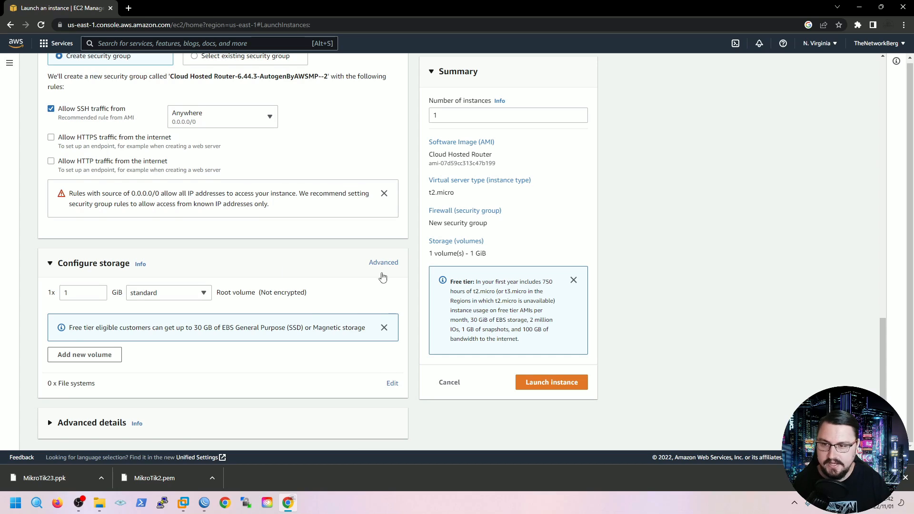
scroll(320, 302, "up", 7)
scroll(332, 292, "up", 4)
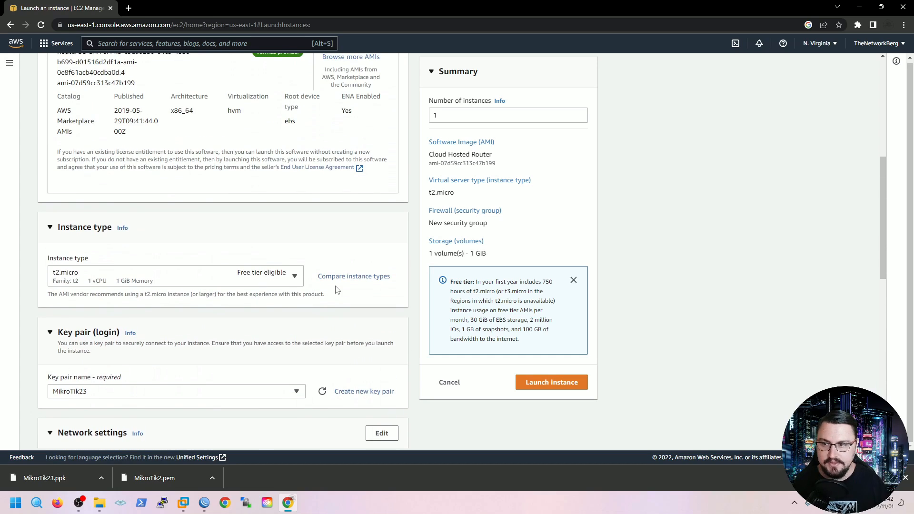
scroll(282, 305, "down", 3)
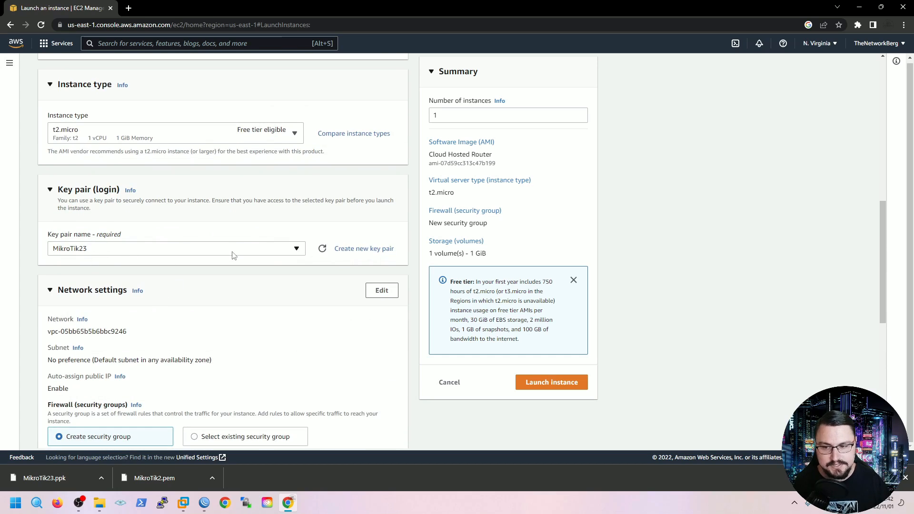
scroll(542, 309, "down", 1)
scroll(555, 362, "down", 1)
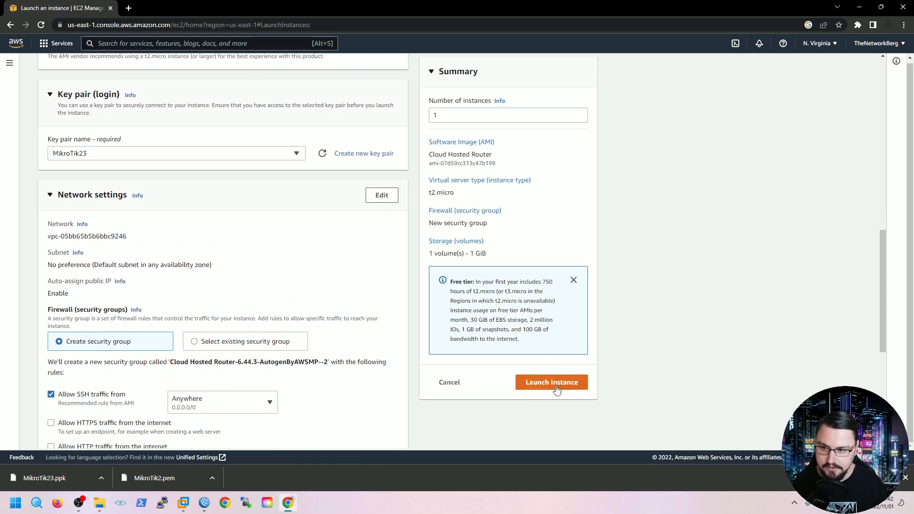
- Launch the Cloud Hosted Router instance, confirm the launch log shows success, and go back to Console Home
left_click(556, 389)
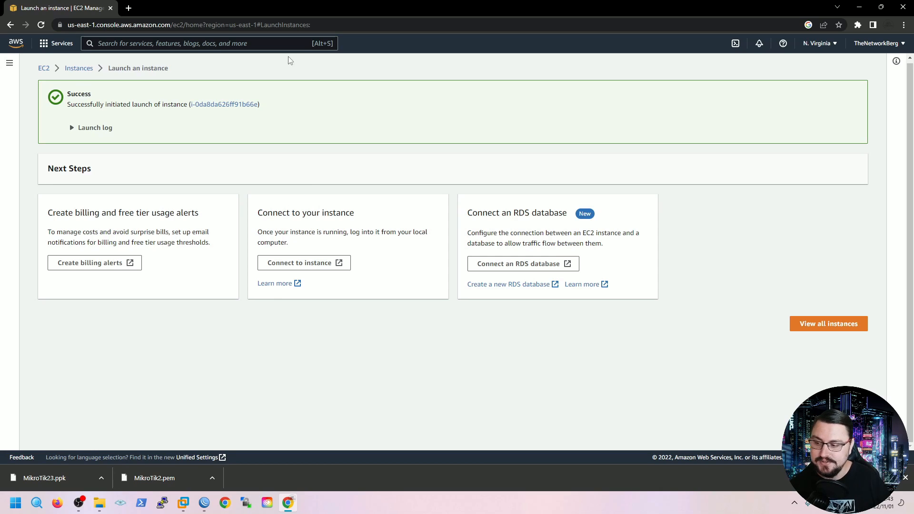
left_click(904, 477)
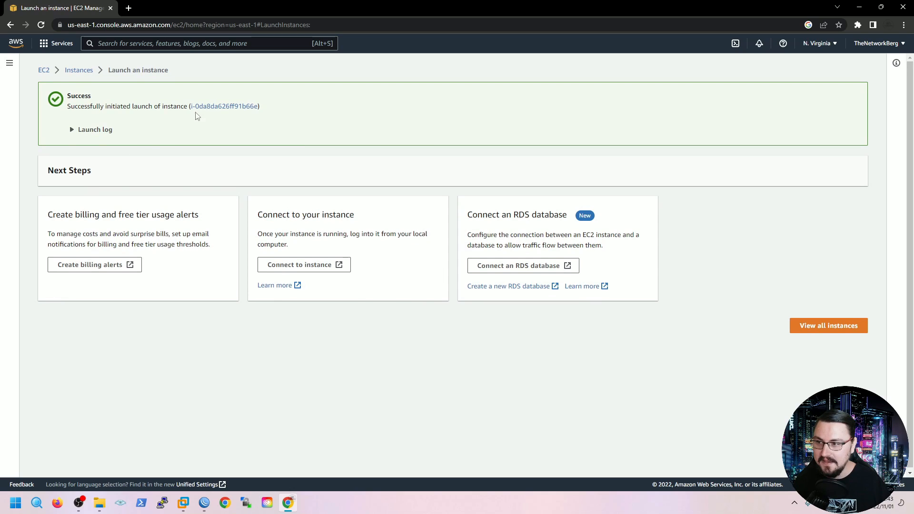
left_click(92, 129)
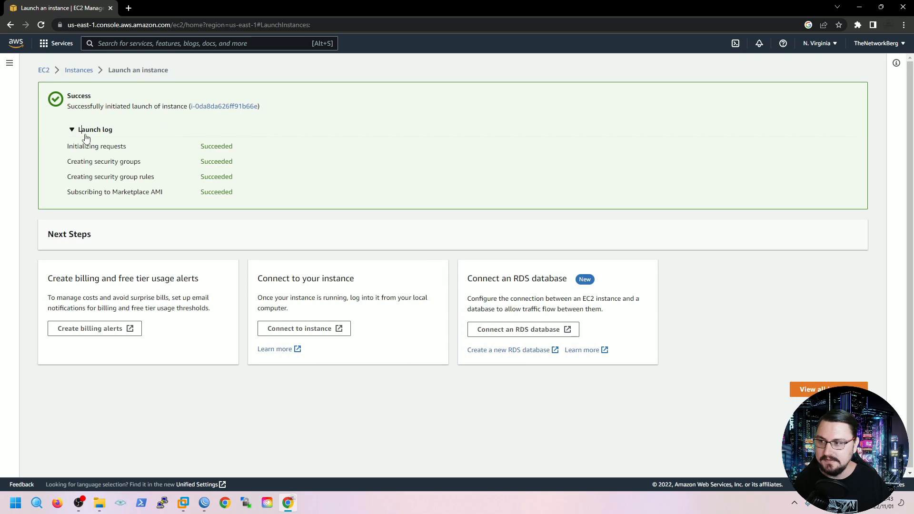
left_click_drag(104, 133, 198, 187)
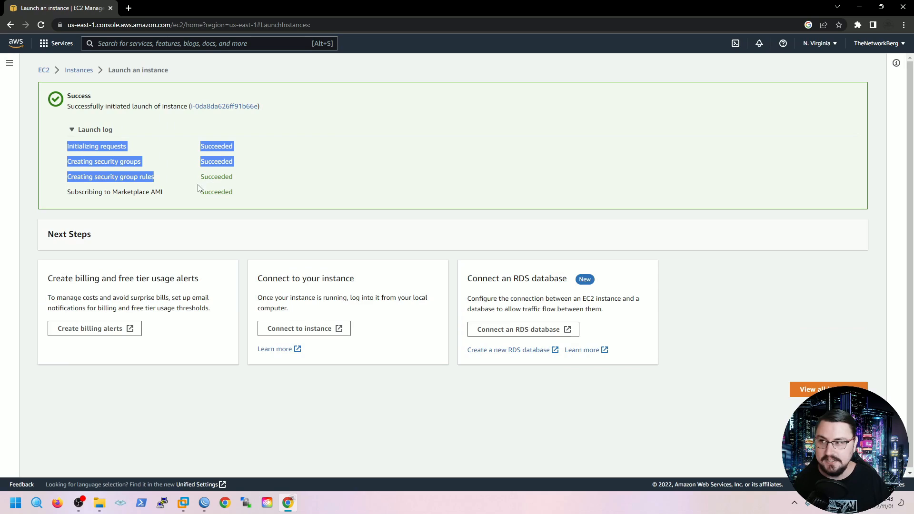
left_click(20, 50)
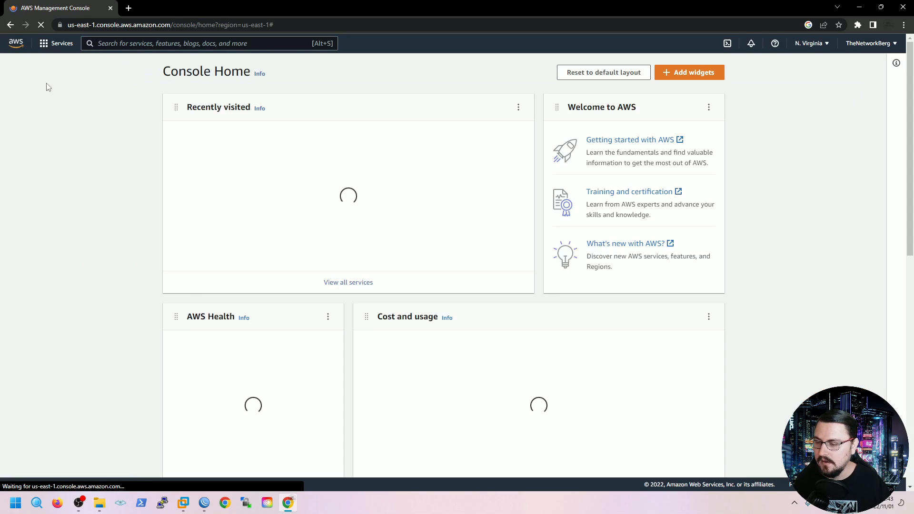
- Copy public IP 54.198.202.70 of the running My MikroTik VPN server from EC2 Instances
left_click(199, 139)
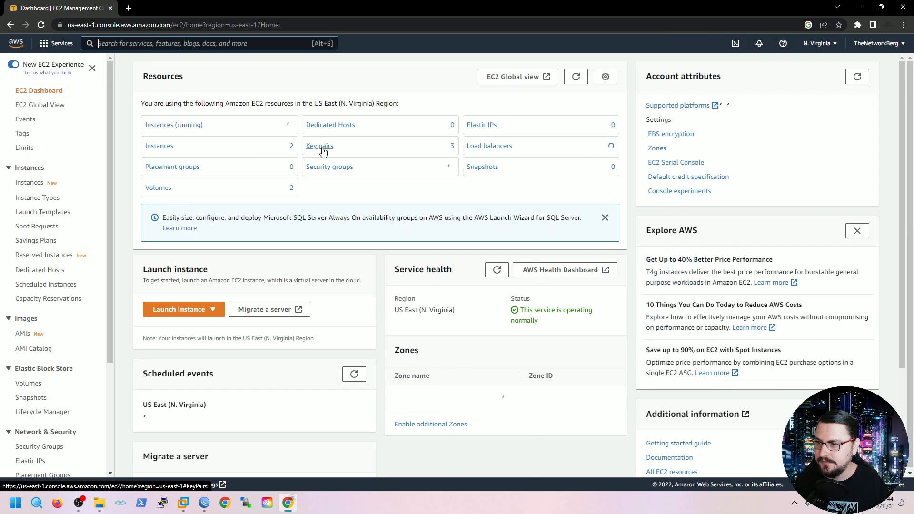
left_click(180, 126)
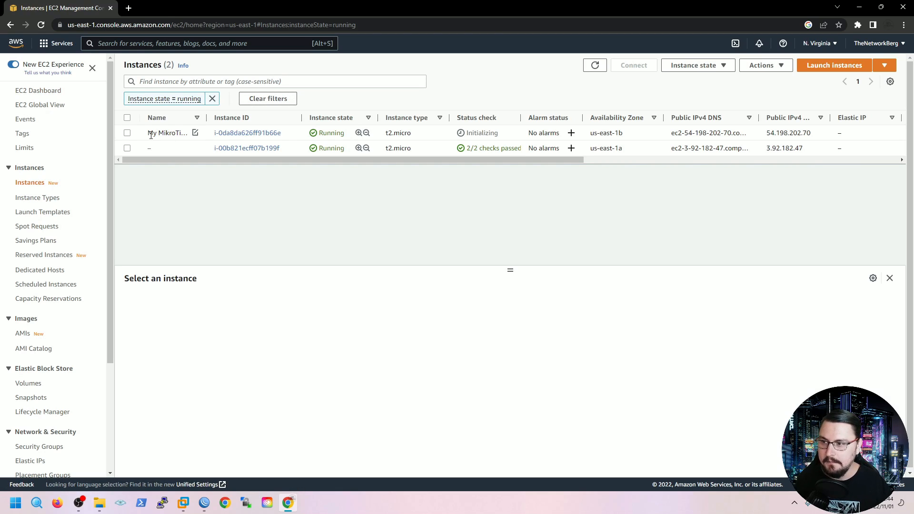
left_click_drag(171, 133, 181, 133)
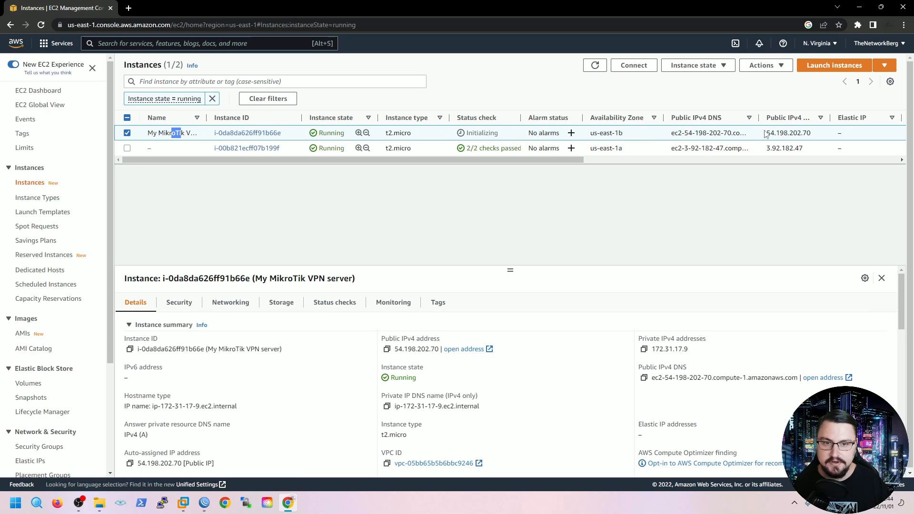
left_click_drag(765, 133, 808, 129)
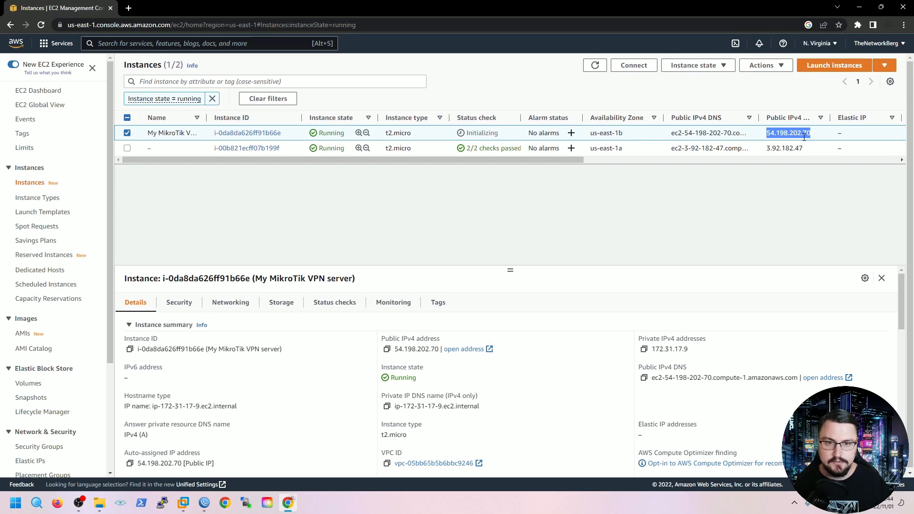
right_click(794, 135)
left_click(767, 135)
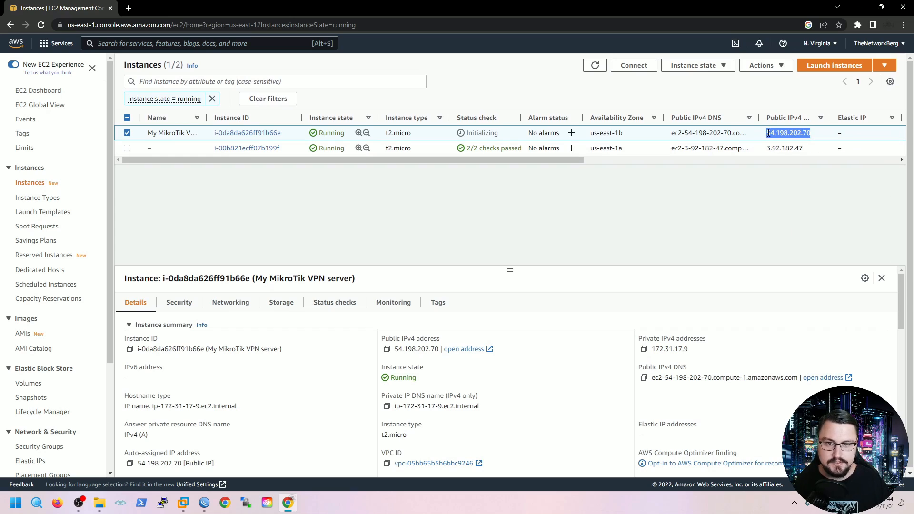
left_click_drag(820, 133, 767, 133)
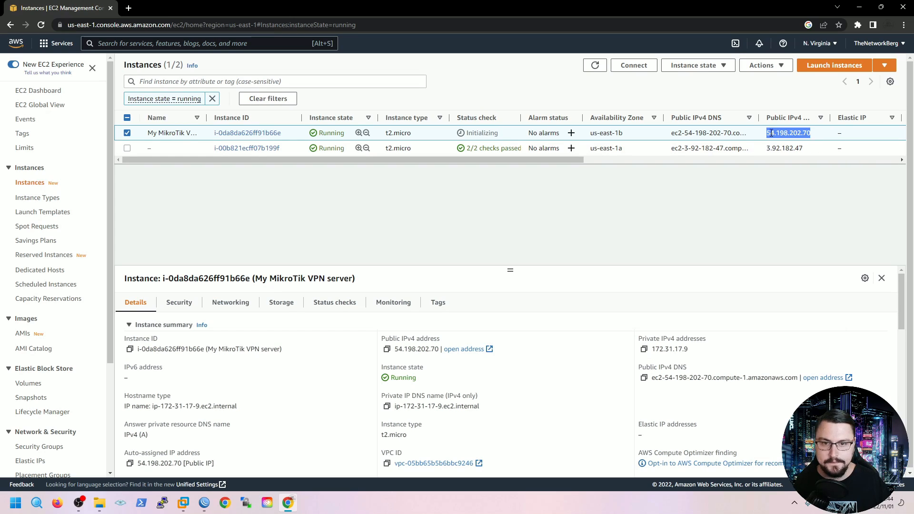
key("ctrl+c")
- Connect PuTTY via SSH to 54.198.202.70 on port 22 using the MikroTik23.ppk private key
left_click(162, 502)
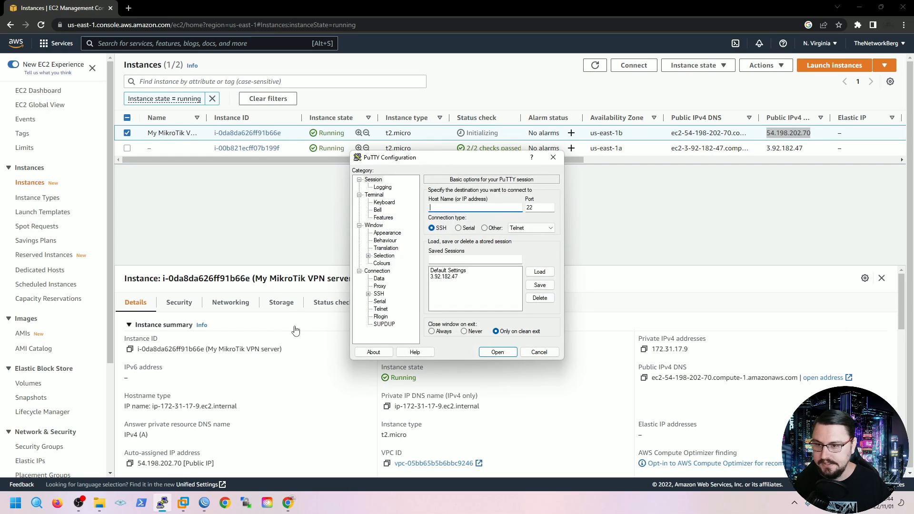
key("ctrl+v")
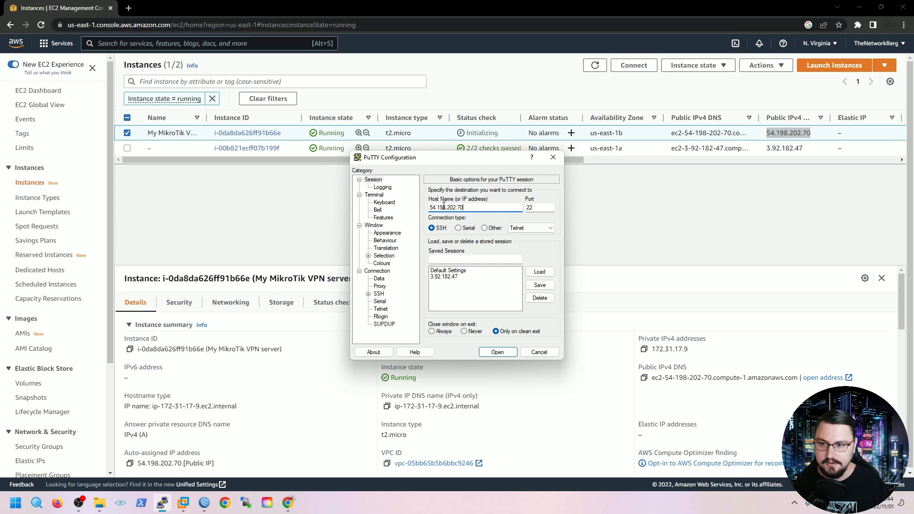
key("Tab")
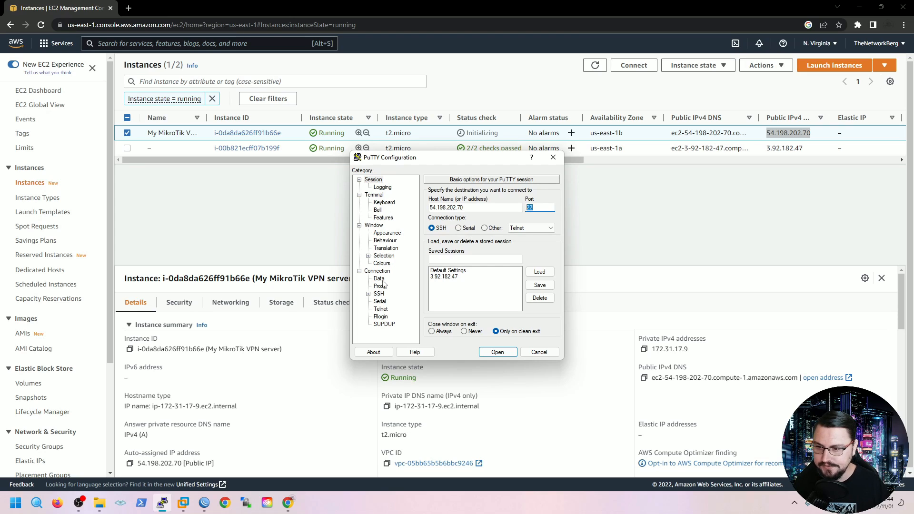
left_click(368, 294)
left_click(388, 301)
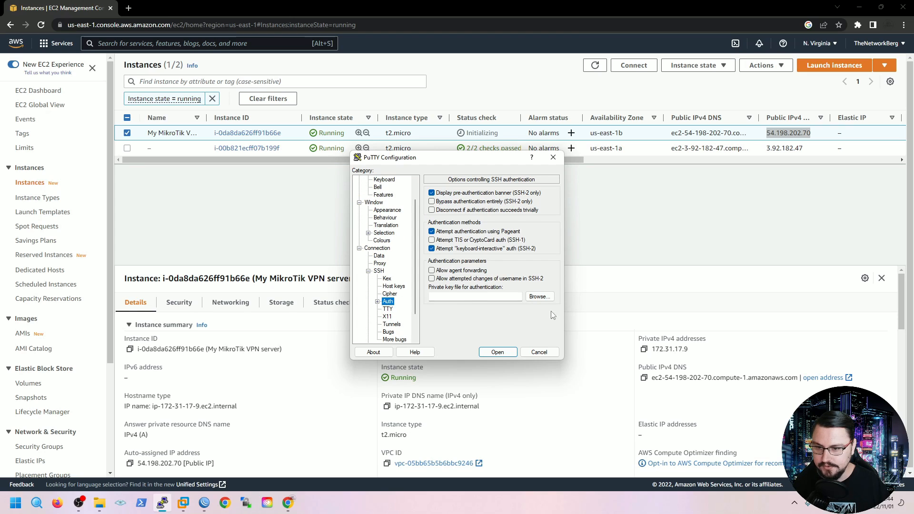
left_click(539, 296)
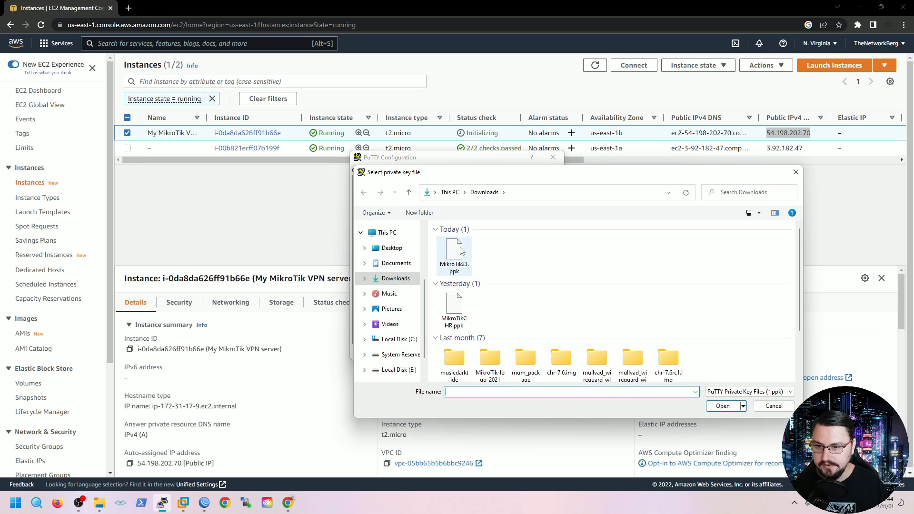
left_click(462, 247)
double_click(463, 246)
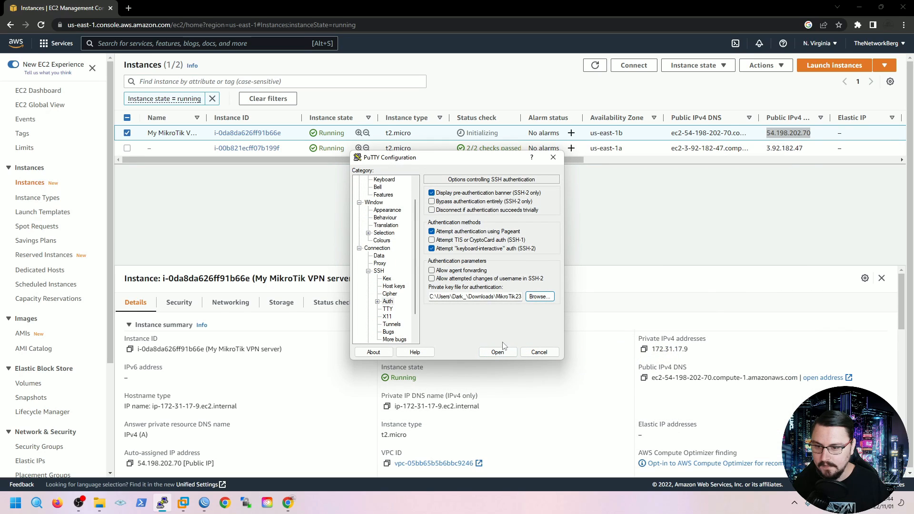
left_click(484, 354)
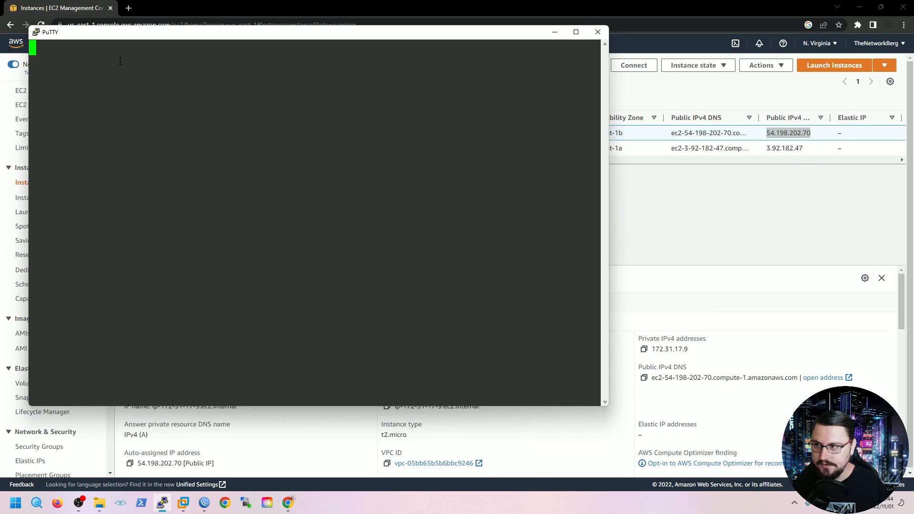
- Accept the host key, log in as admin, and answer n to the software license question
left_click_drag(108, 36, 258, 55)
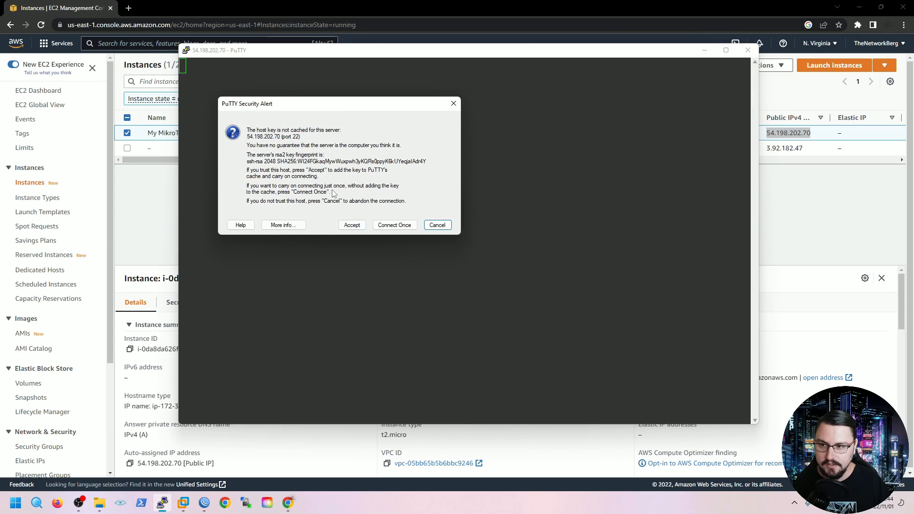
left_click(350, 225)
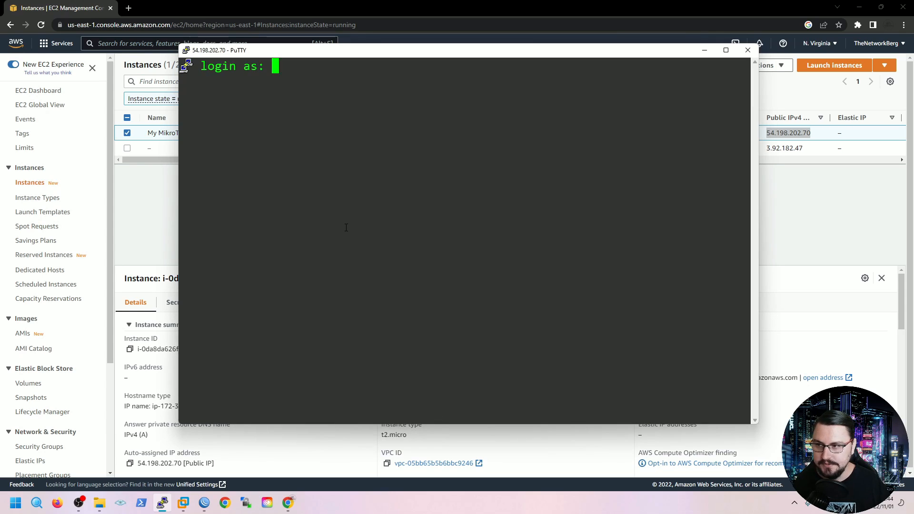
triple_click(215, 71)
left_click(315, 90)
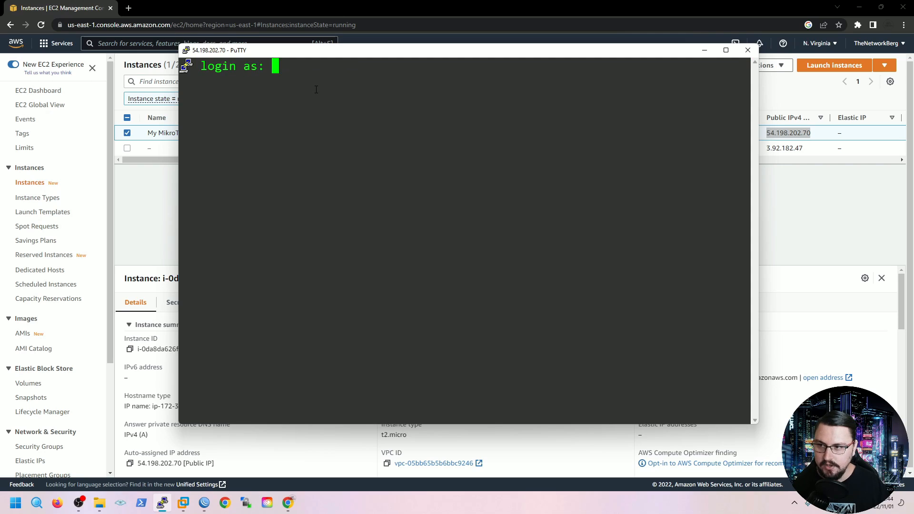
type("admin")
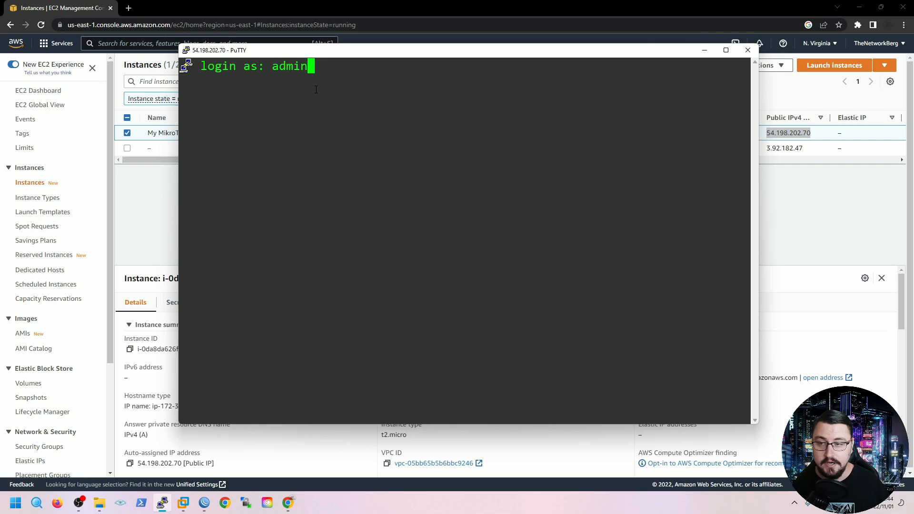
key("Return")
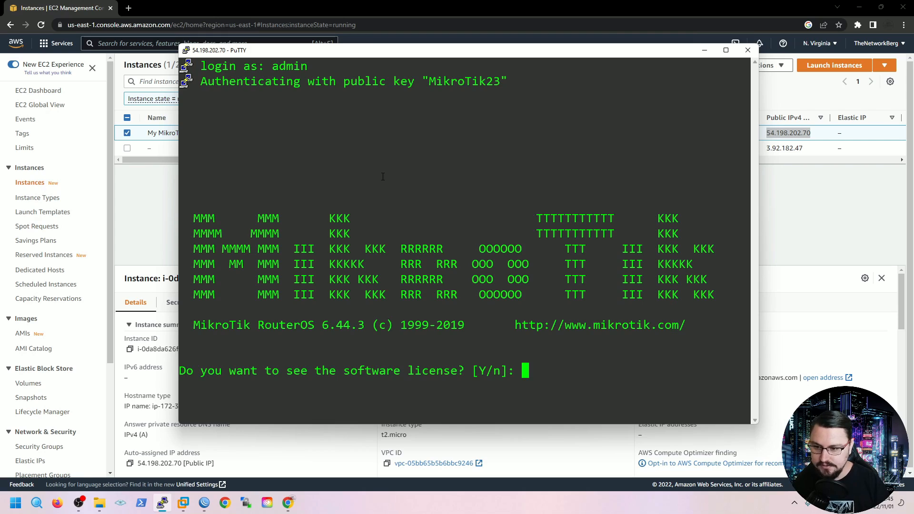
type("n")
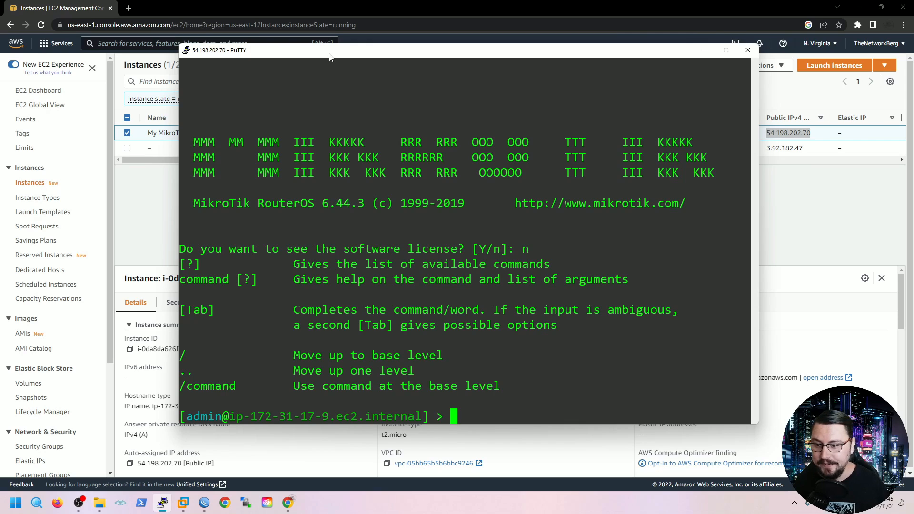
- Maximize the PuTTY window and highlight the RouterOS 6.44.3 version in the welcome banner
double_click(368, 54)
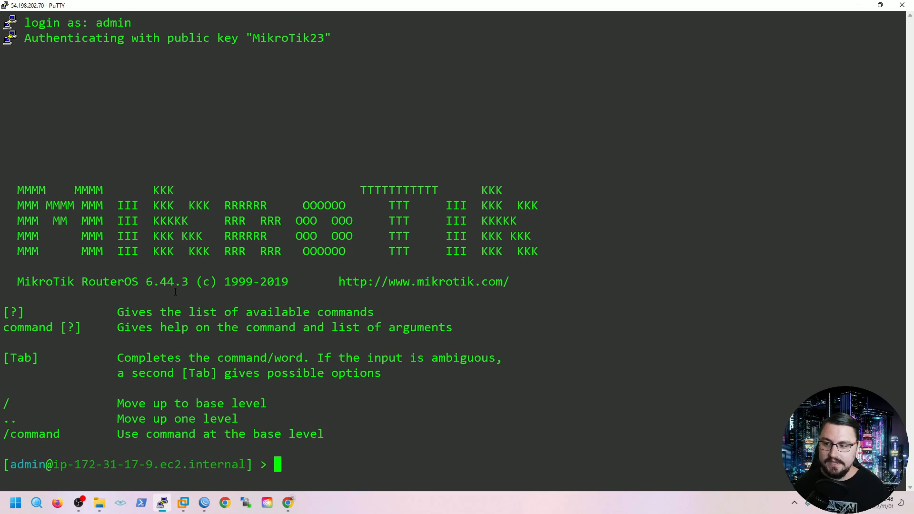
left_click_drag(146, 282, 186, 282)
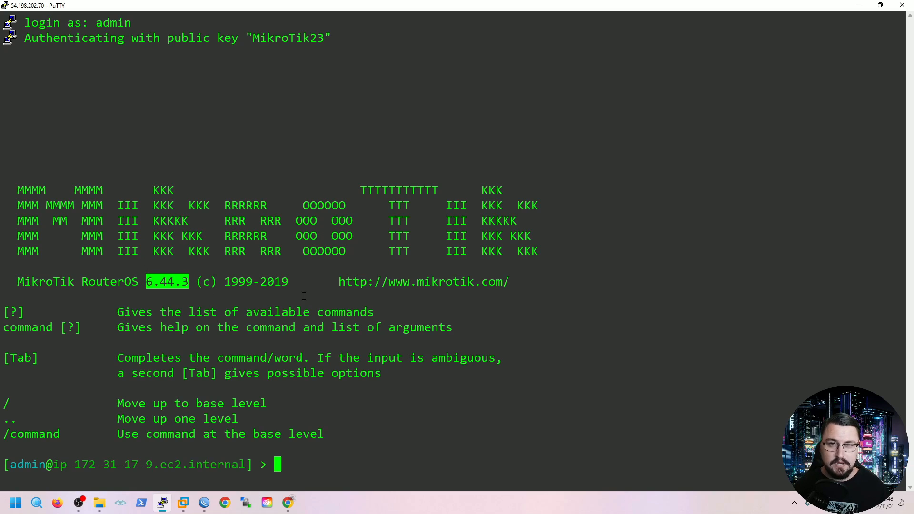
left_click(323, 296)
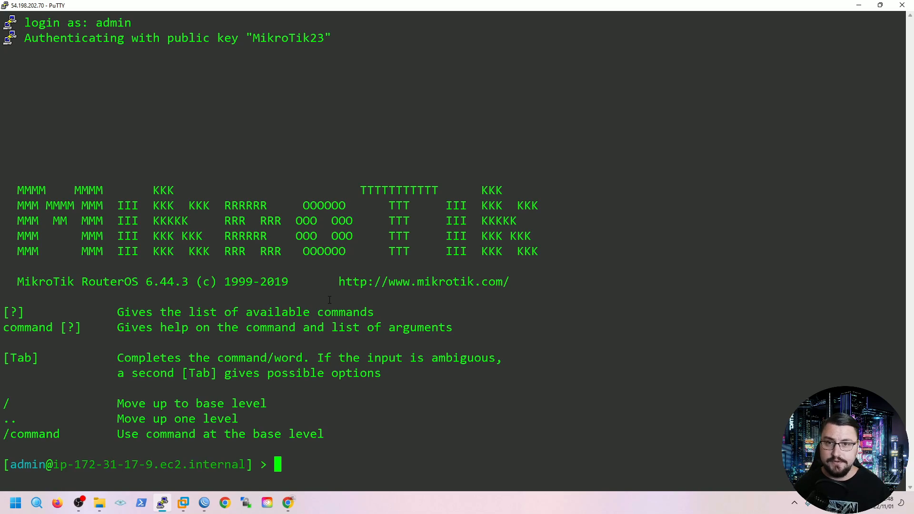
- Set the router's update channel to testing with 'system package update set channel=testing'
type("system ")
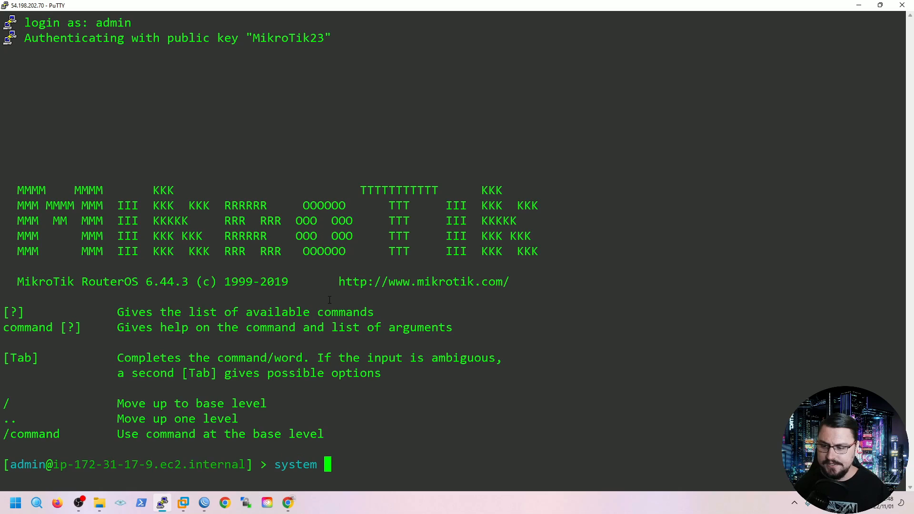
type("package u")
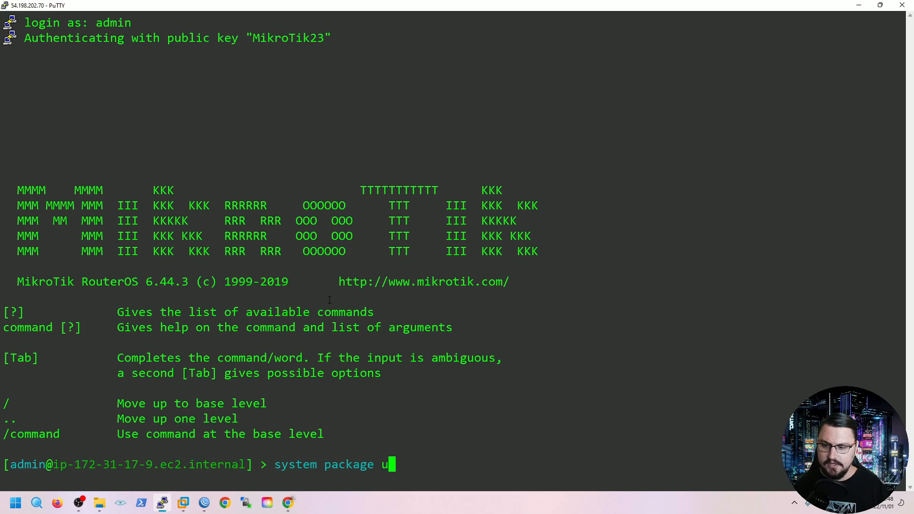
type("pdate set ")
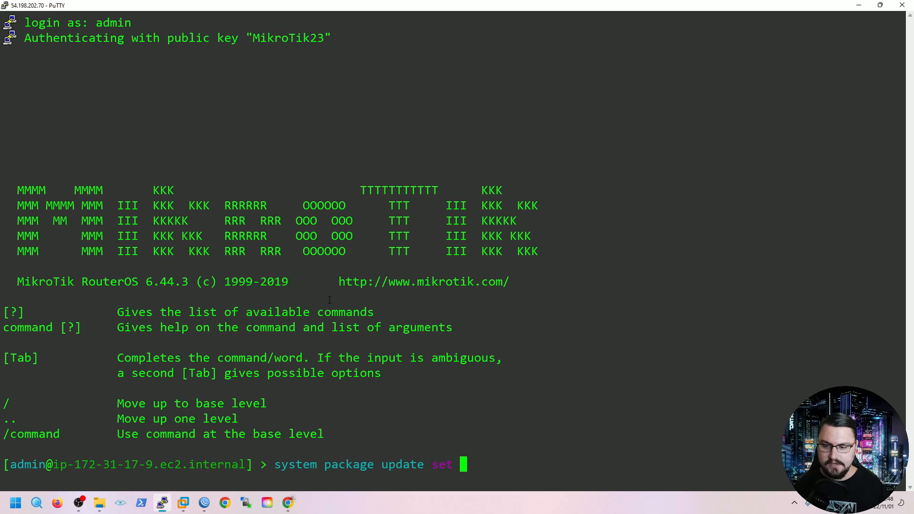
type("ch")
key("Tab")
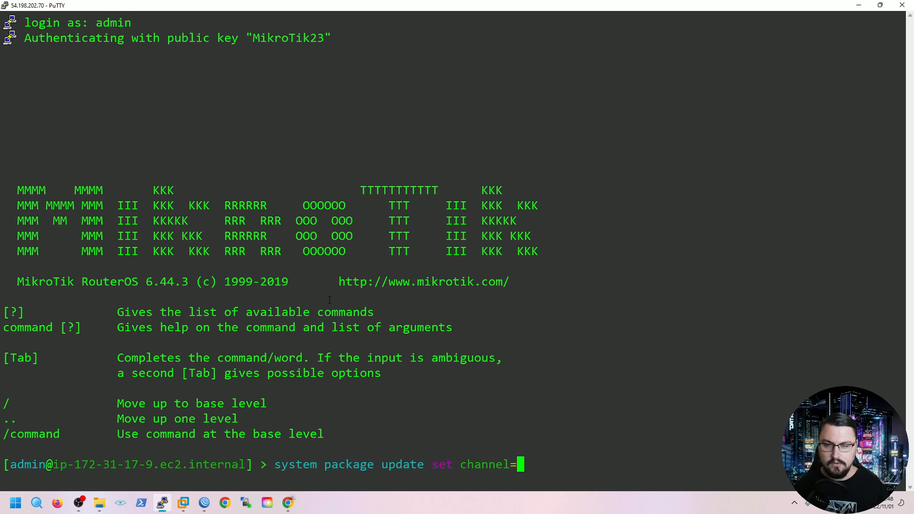
key("Tab")
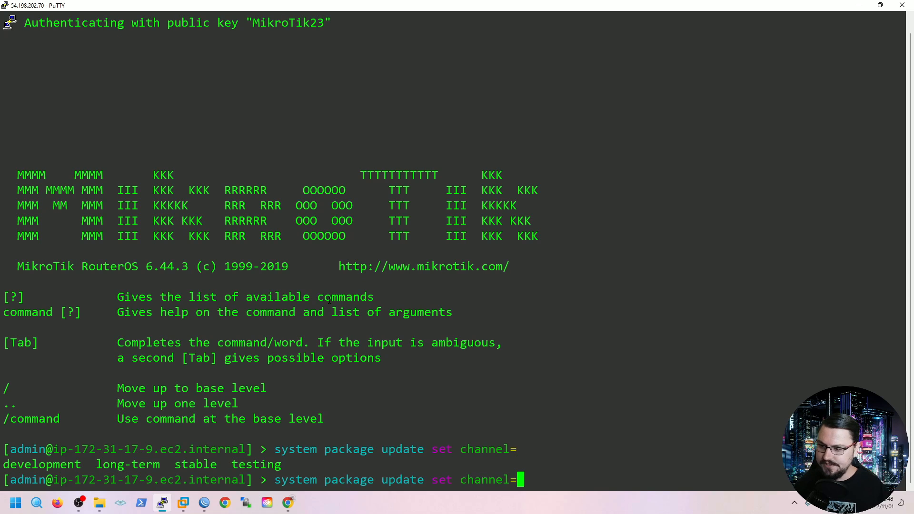
type("testing")
key("Return")
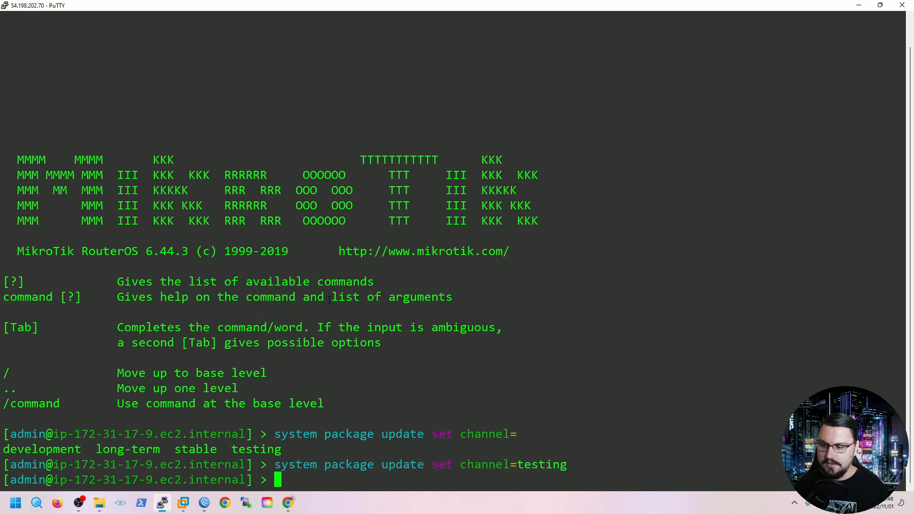
- Run 'system package update check-for-updates', showing latest version 7.6 over installed 6.44.3
key("Up")
key("BackSpace")
key("BackSpace")
key("BackSpace")
key("BackSpace")
key("BackSpace")
key("BackSpace")
key("BackSpace")
key("BackSpace")
key("BackSpace")
key("BackSpace")
key("BackSpace")
key("BackSpace")
key("BackSpace")
key("BackSpace")
key("BackSpace")
key("BackSpace")
key("BackSpace")
key("BackSpace")
key("BackSpace")
key("BackSpace")
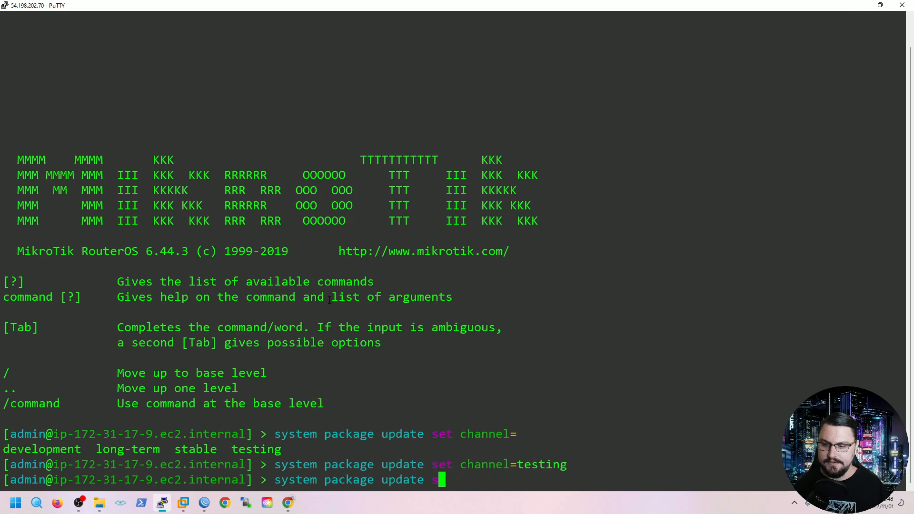
type("check")
key("Tab")
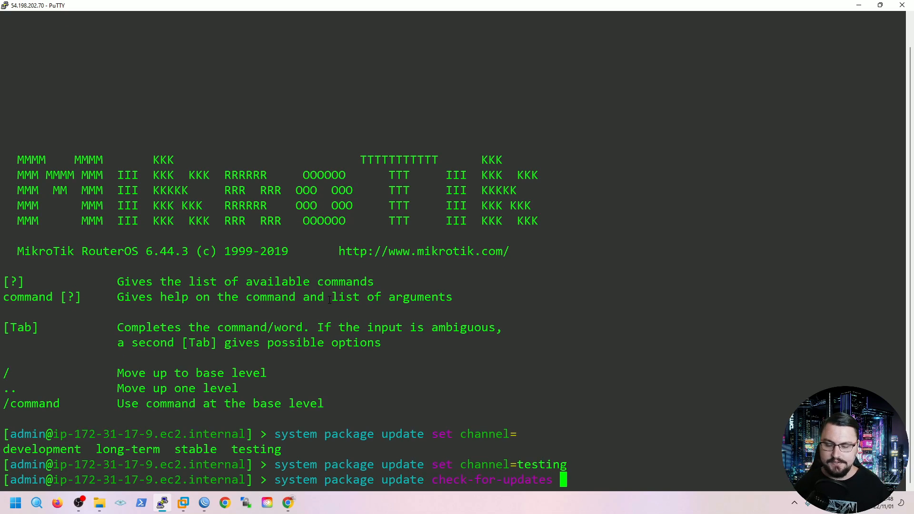
key("Return")
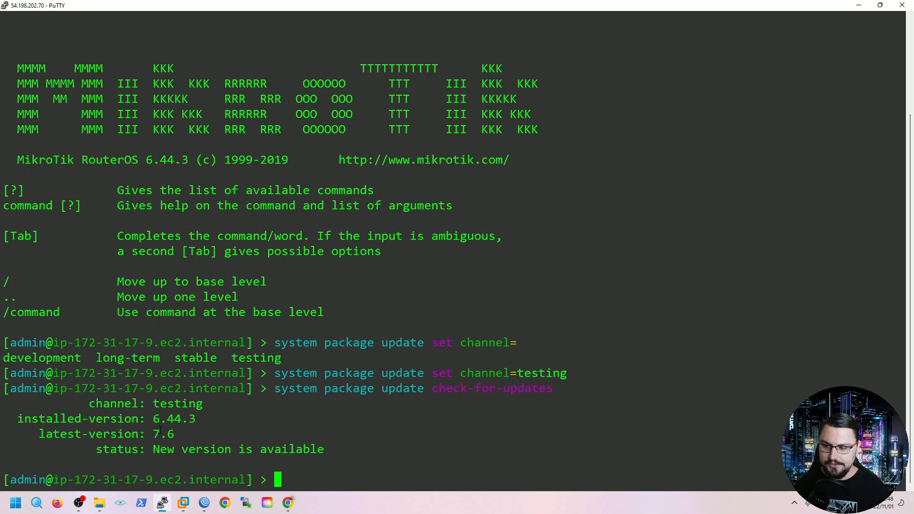
double_click(160, 433)
left_click(164, 435)
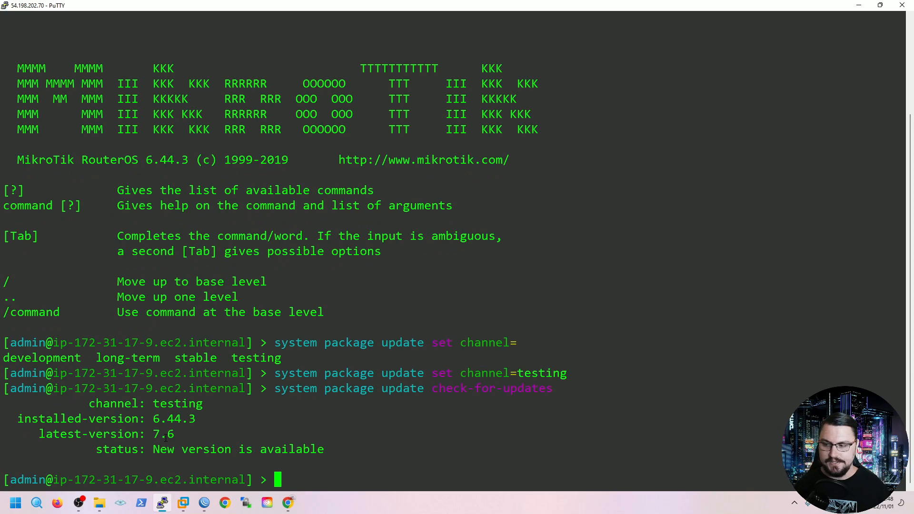
left_click_drag(153, 434, 171, 433)
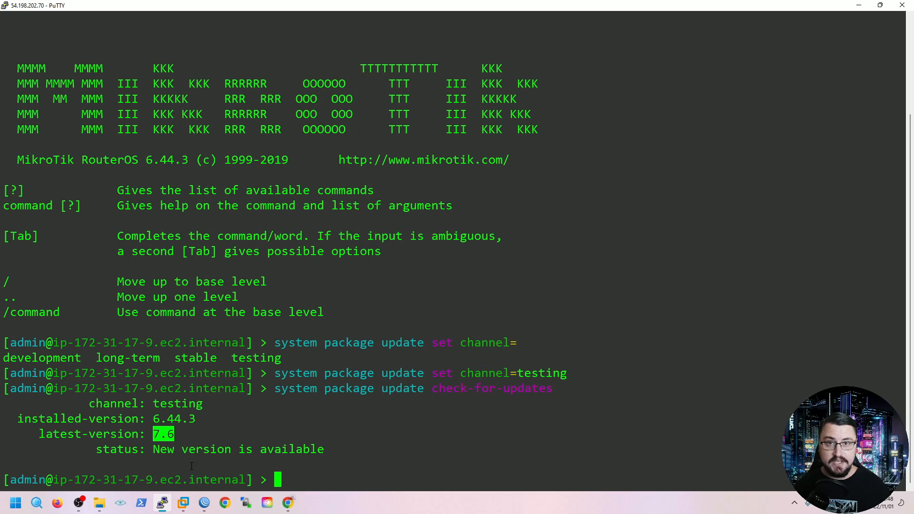
left_click(205, 406)
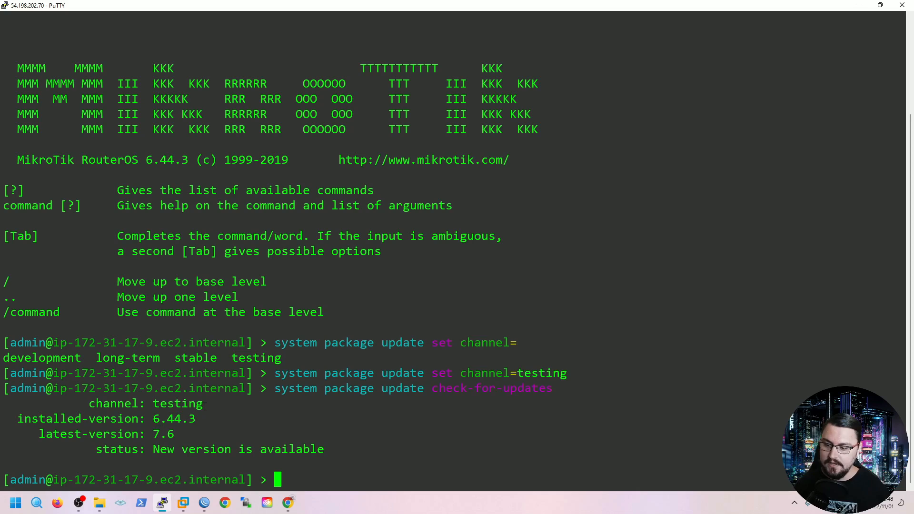
key("Up")
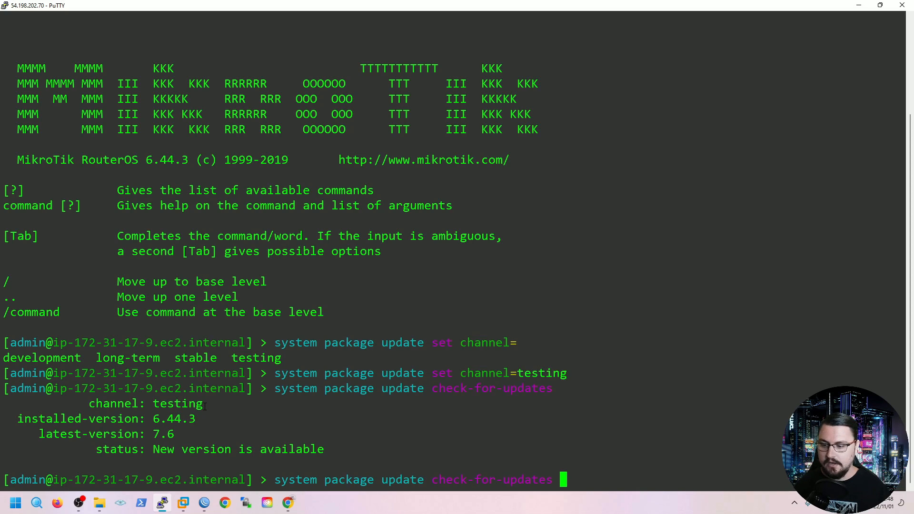
key("BackSpace")
key("BackSpace")
key("BackSpace")
key("BackSpace")
key("BackSpace")
key("BackSpace")
key("BackSpace")
key("BackSpace")
key("BackSpace")
key("BackSpace")
key("BackSpace")
key("BackSpace")
key("BackSpace")
key("BackSpace")
key("BackSpace")
key("BackSpace")
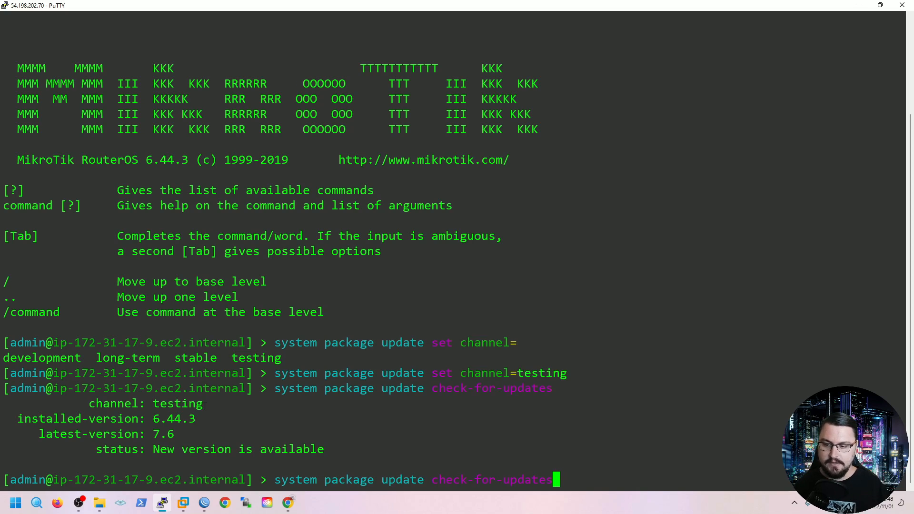
key("BackSpace")
key("BackSpace")
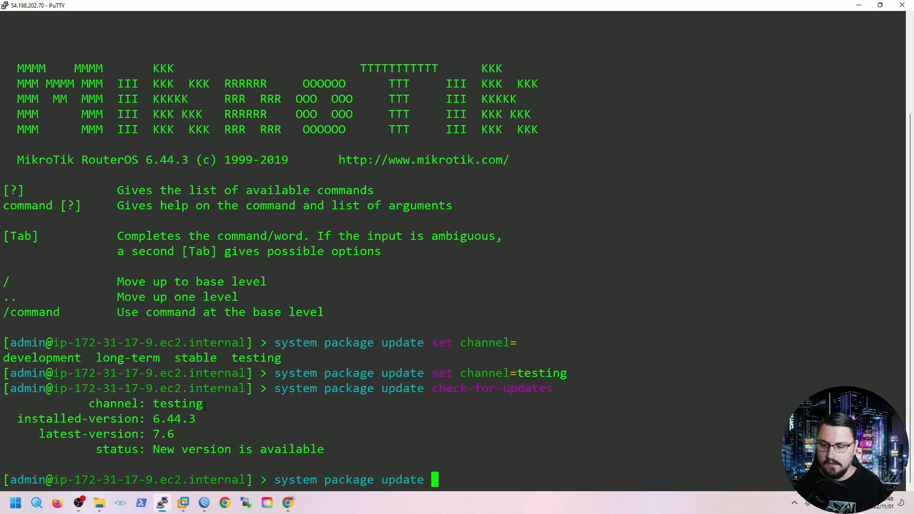
- Run 'system package update install' for 7.6, dismiss the disconnection error, and minimize PuTTY
type("install")
key("Return")
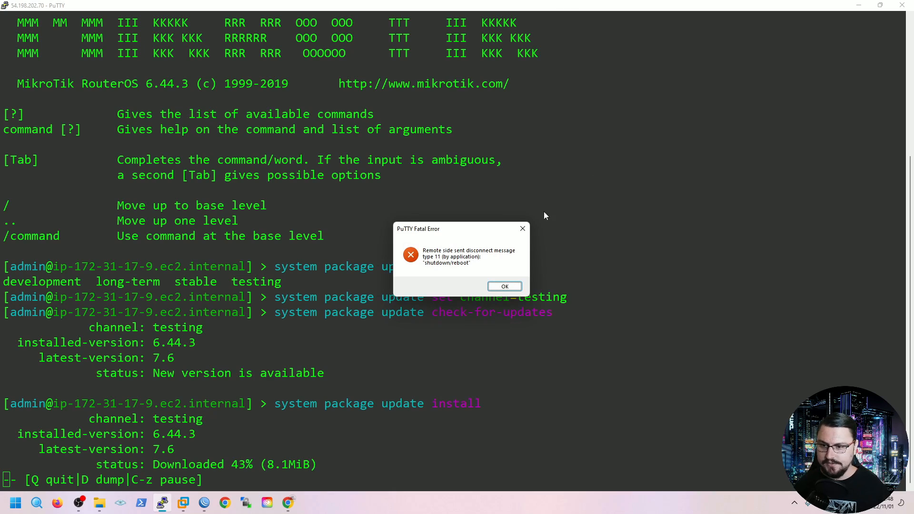
left_click(522, 228)
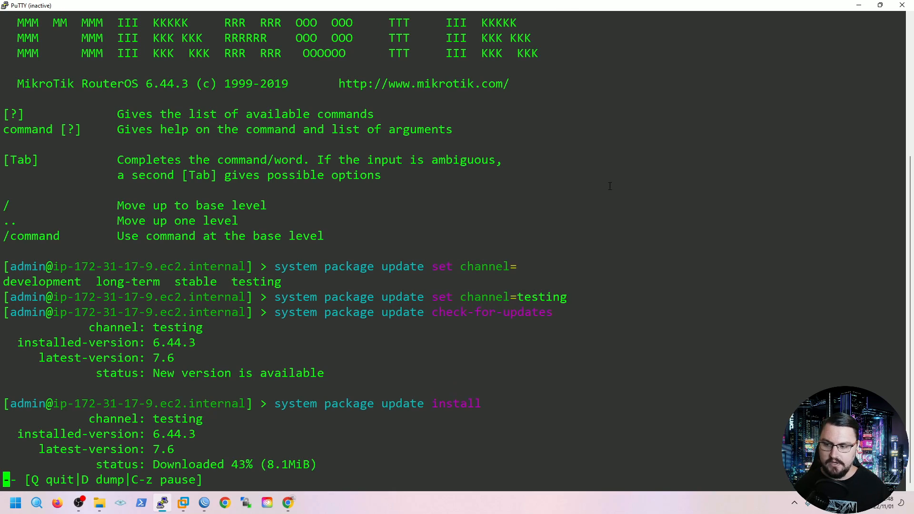
left_click(858, 5)
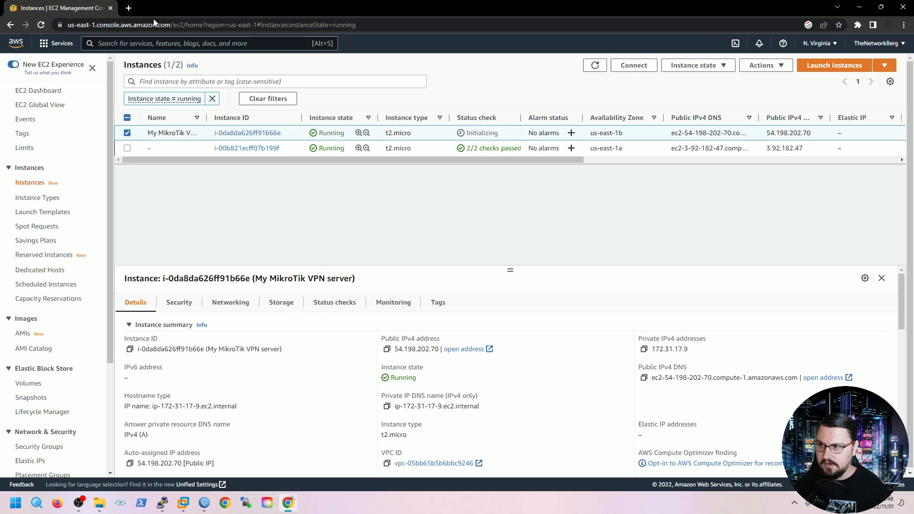
- Search Google for 'MikroTik CHR License' and open the Manual:CHR MikroTik Wiki result in a new tab
left_click(131, 12)
type("Mikr")
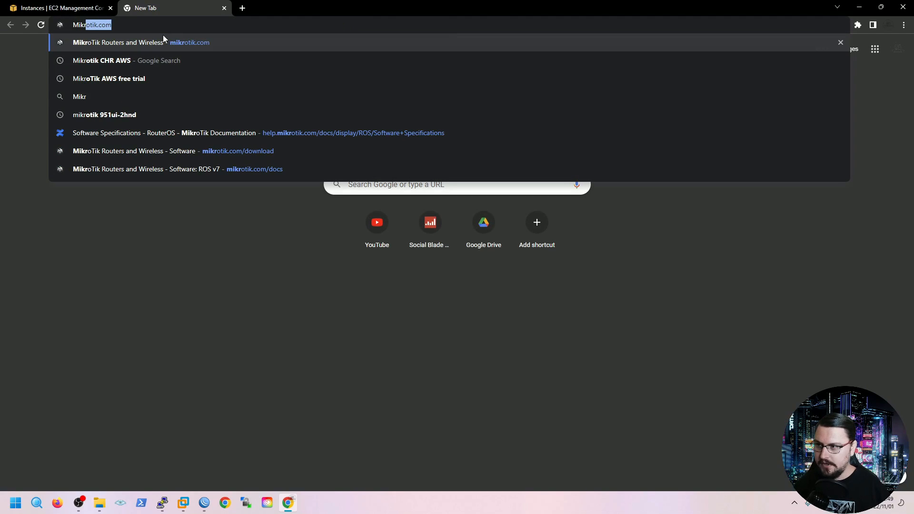
type("oTik CHR License")
key("Return")
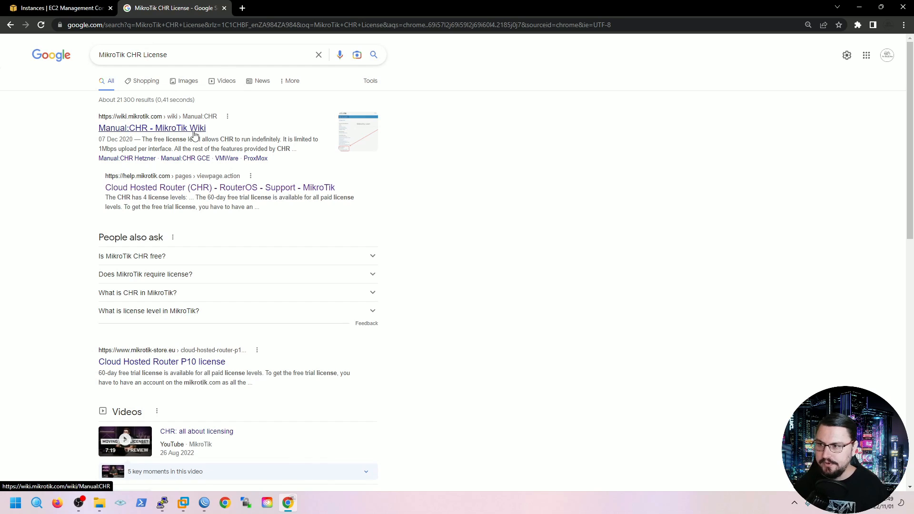
middle_click(200, 128)
left_click(286, 7)
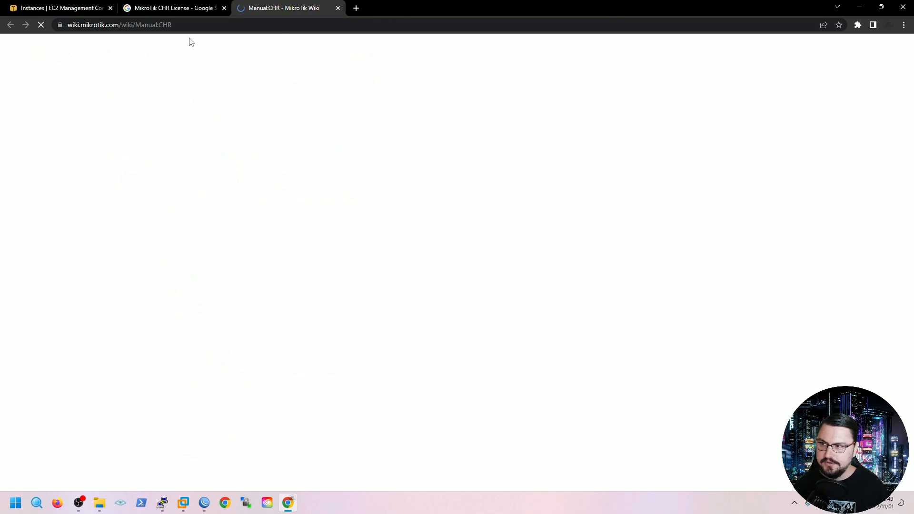
left_click(119, 25)
- Scroll the Manual:CHR page down to the CHR Licensing table
triple_click(418, 214)
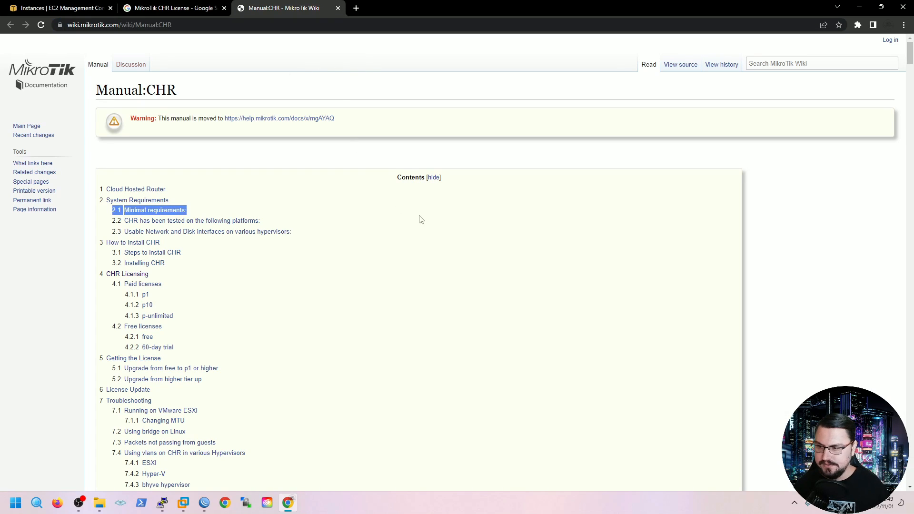
scroll(485, 219, "down", 1)
scroll(485, 220, "down", 6)
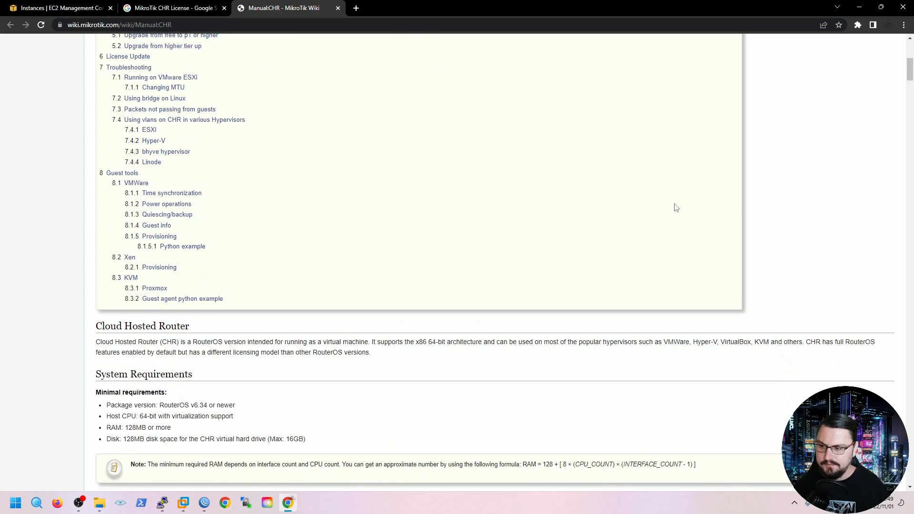
scroll(646, 203, "down", 10)
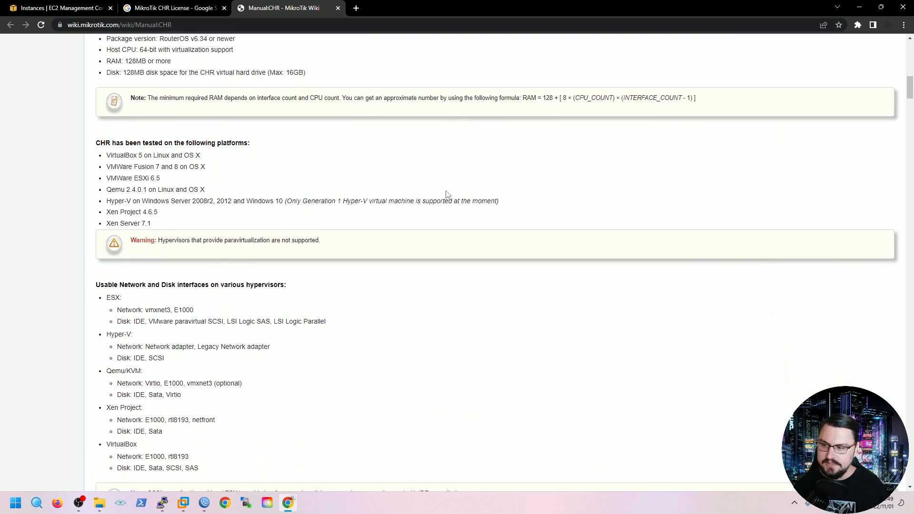
scroll(316, 208, "down", 11)
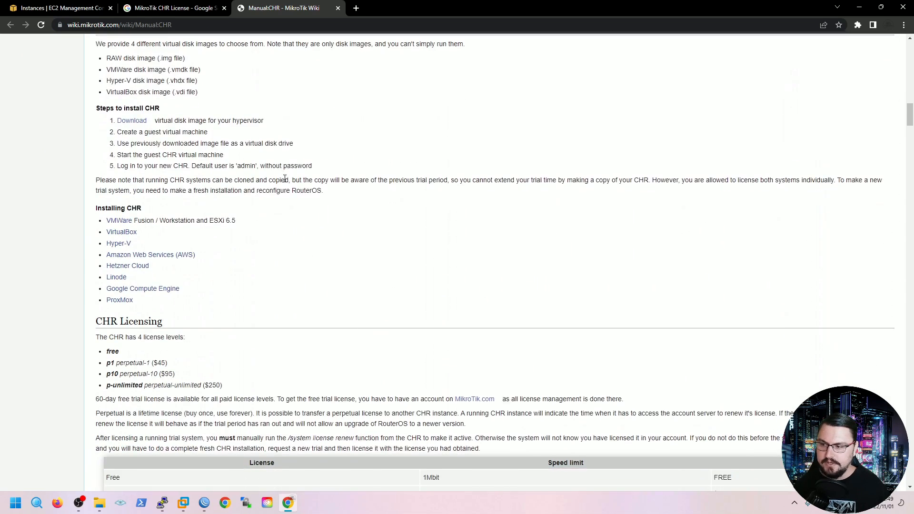
scroll(328, 292, "down", 1)
left_click_drag(127, 187, 163, 194)
scroll(329, 237, "down", 1)
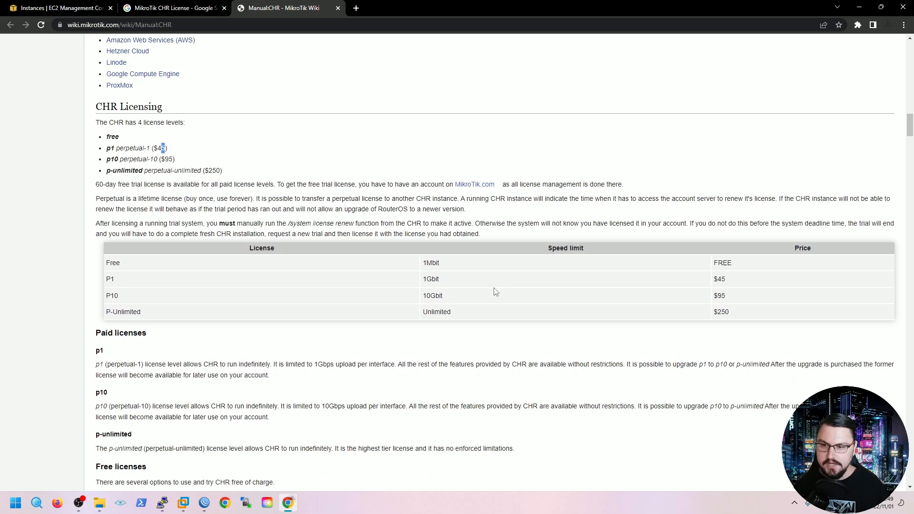
left_click_drag(493, 290, 416, 279)
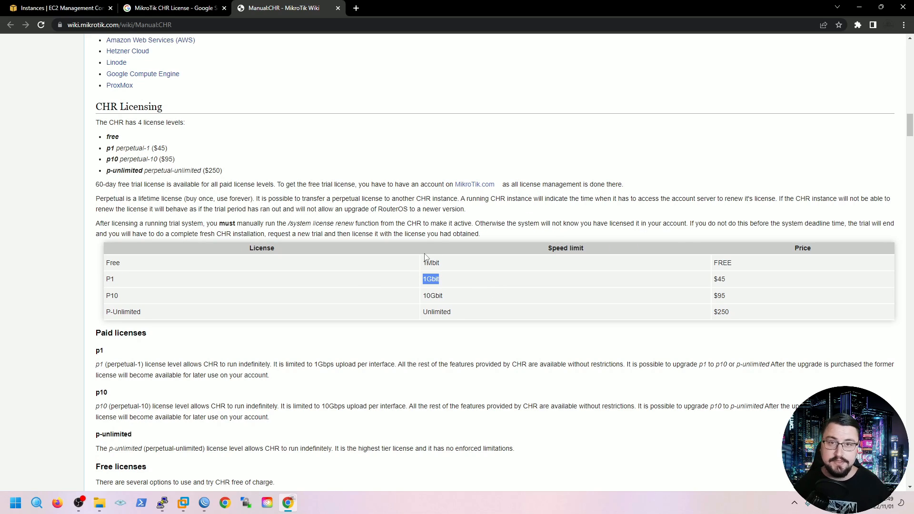
- Highlight the licence speed limits and prices, including P1 at 1Gbit and P10 at 10Gbit for $95
mouse_move(461, 251)
left_mouse_down()
mouse_move(415, 264)
mouse_move(462, 259)
left_mouse_up()
left_click(461, 261)
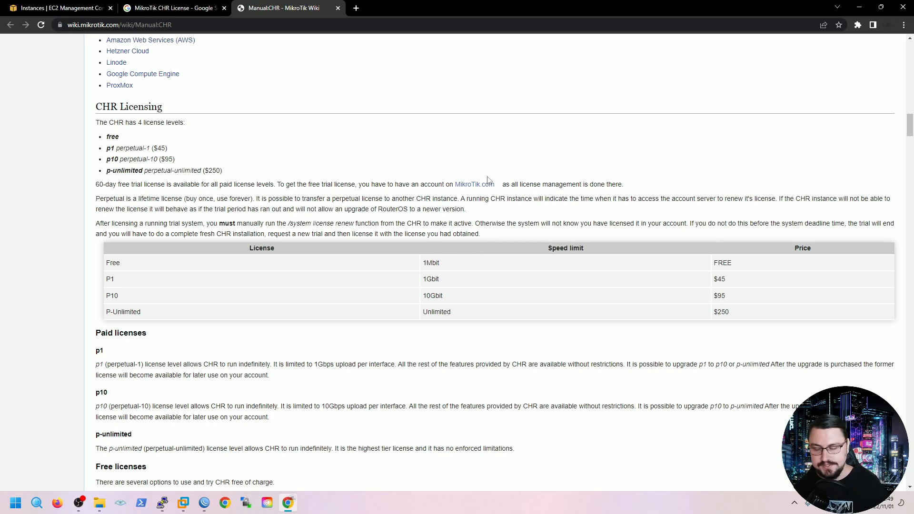
left_click_drag(422, 281, 441, 279)
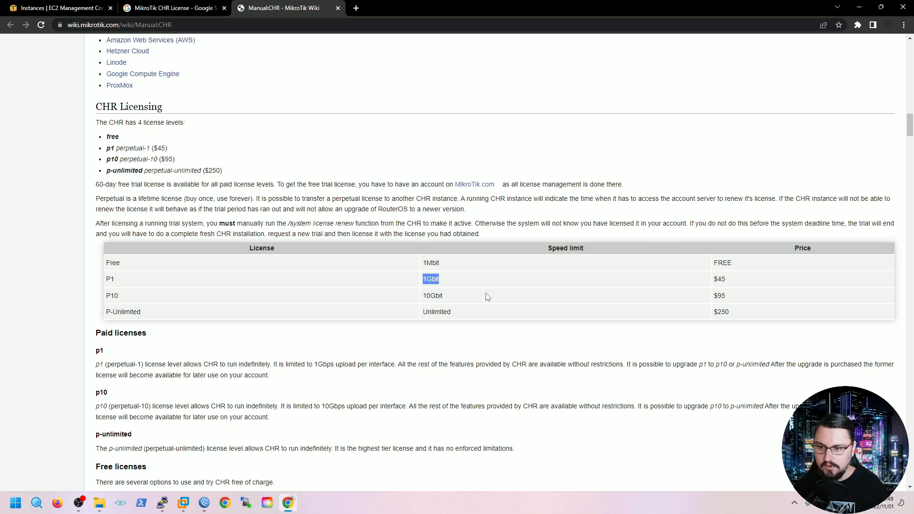
left_click(114, 295)
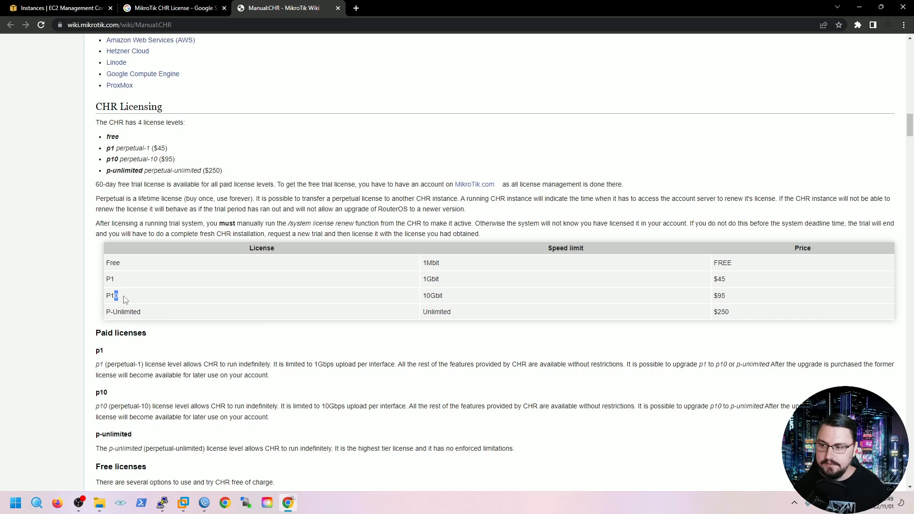
left_click_drag(421, 296, 445, 301)
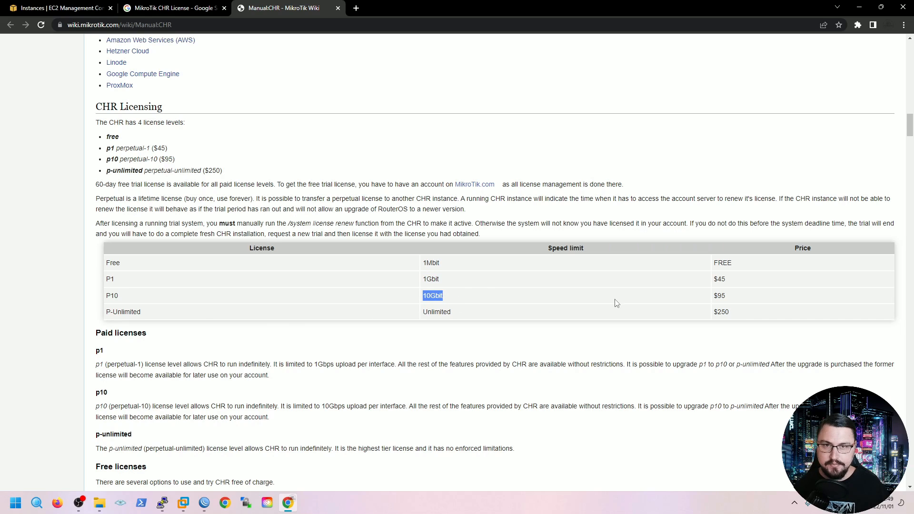
left_click_drag(740, 301, 712, 296)
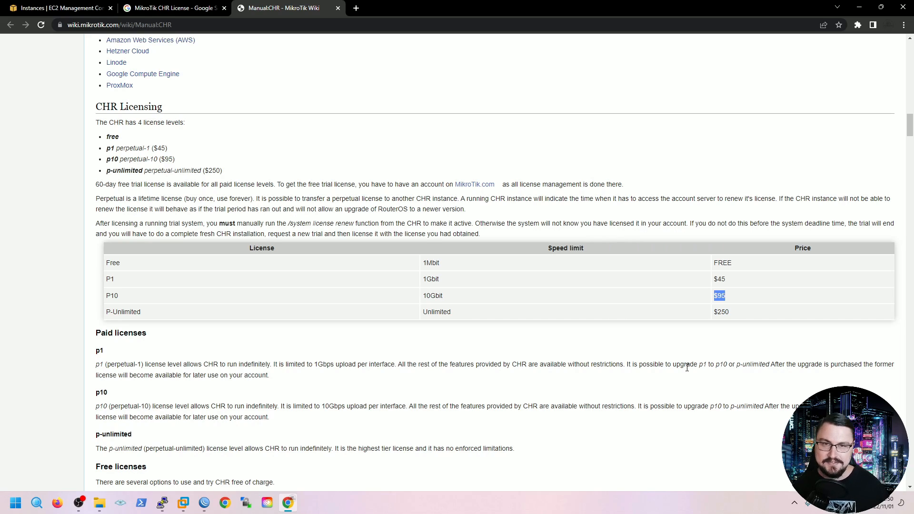
scroll(675, 257, "down", 4)
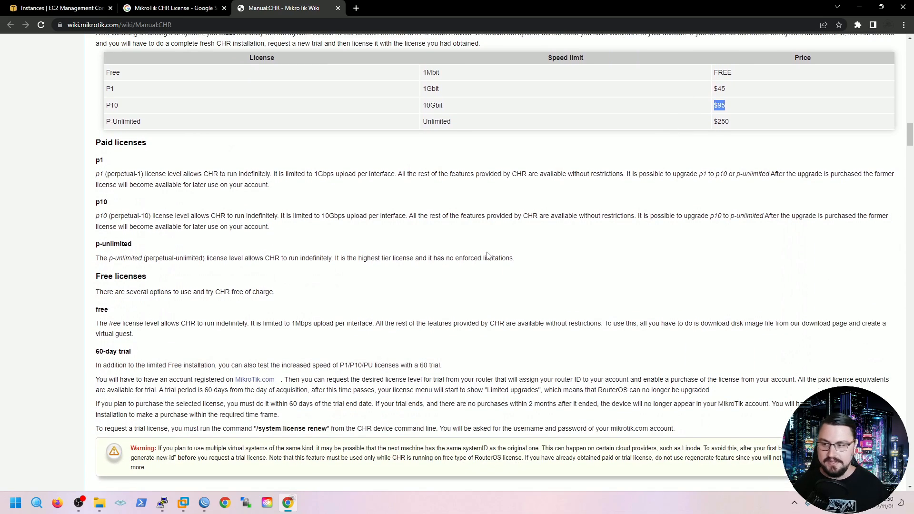
scroll(331, 138, "up", 2)
left_click_drag(491, 189, 362, 187)
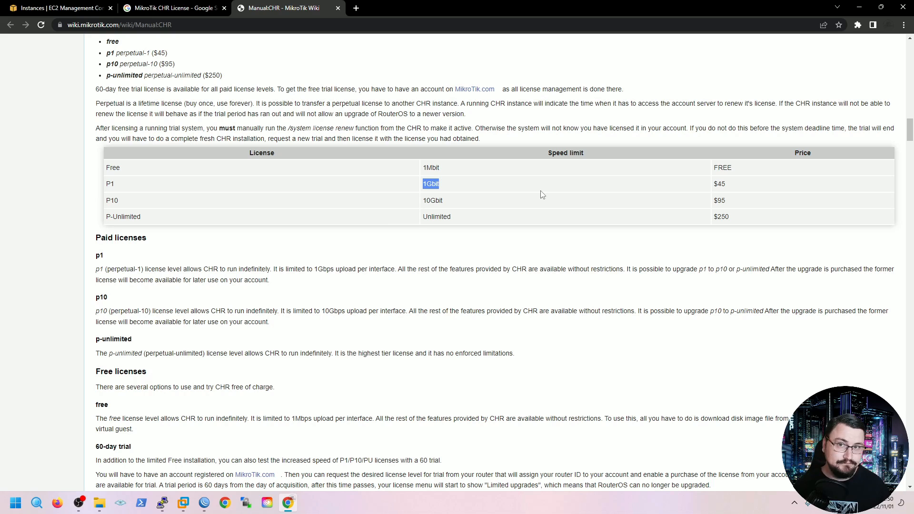
scroll(542, 194, "down", 9)
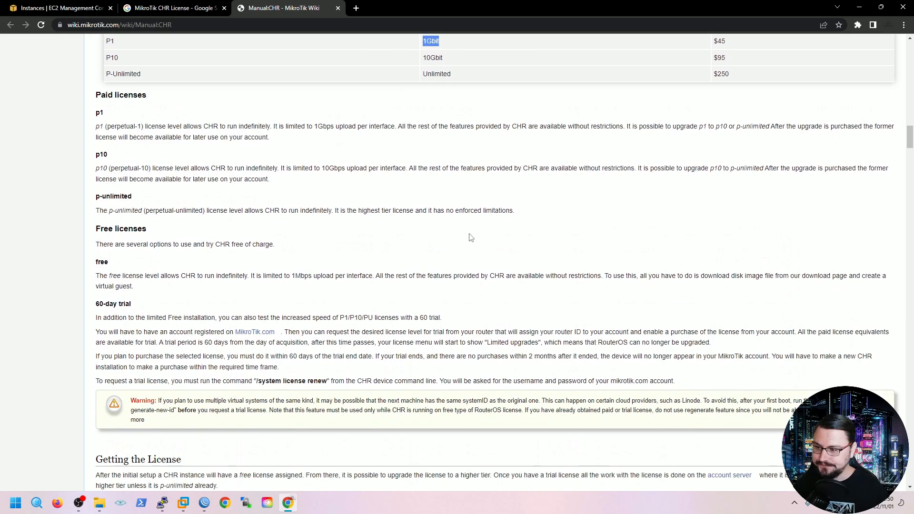
- Scroll through the Getting the License instructions and screenshots, then return to the EC2 Instances tab
scroll(396, 228, "down", 4)
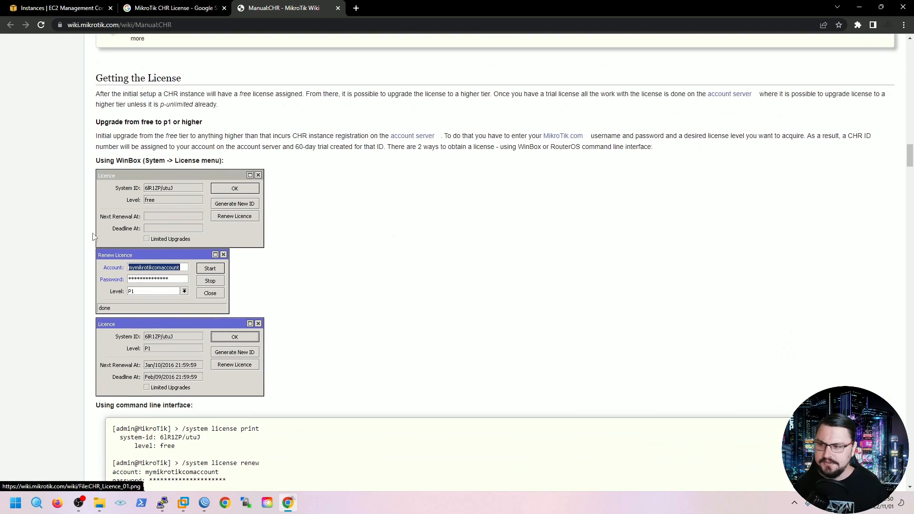
scroll(154, 134, "up", 2)
left_click_drag(96, 77, 209, 83)
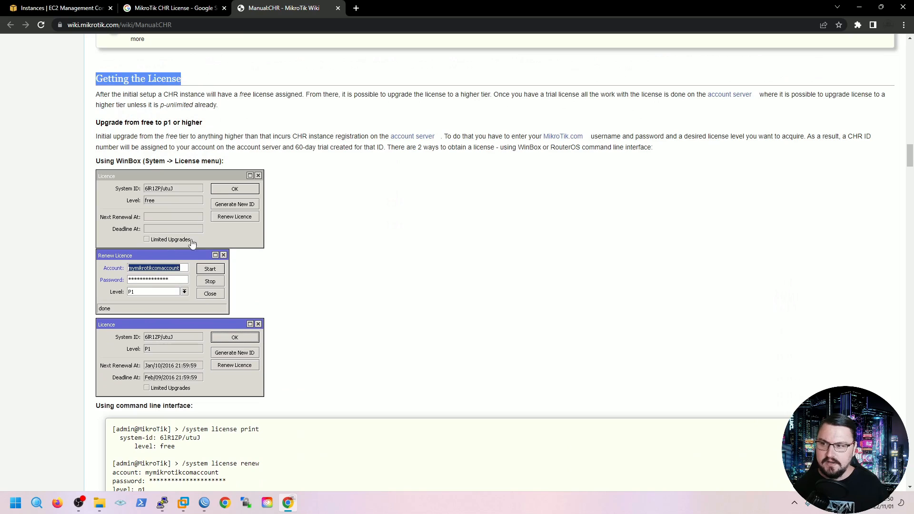
scroll(129, 155, "down", 2)
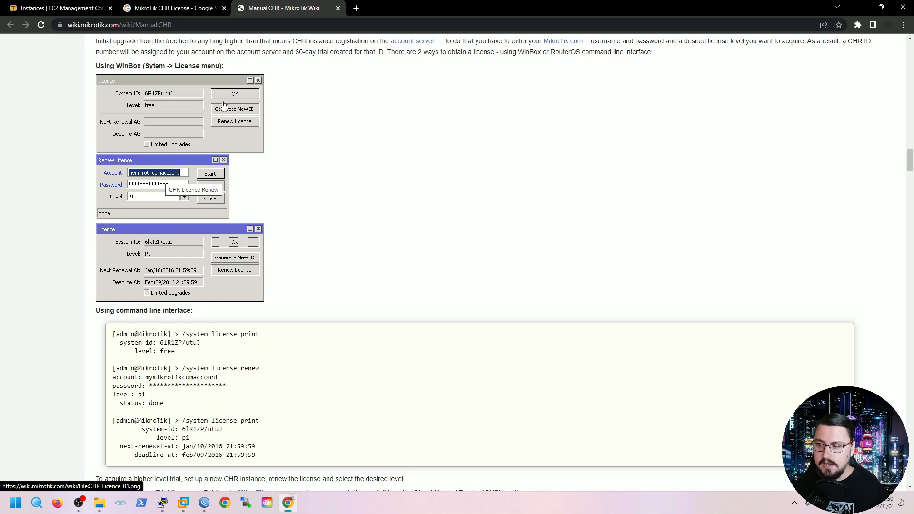
scroll(310, 181, "down", 7)
scroll(285, 200, "down", 1)
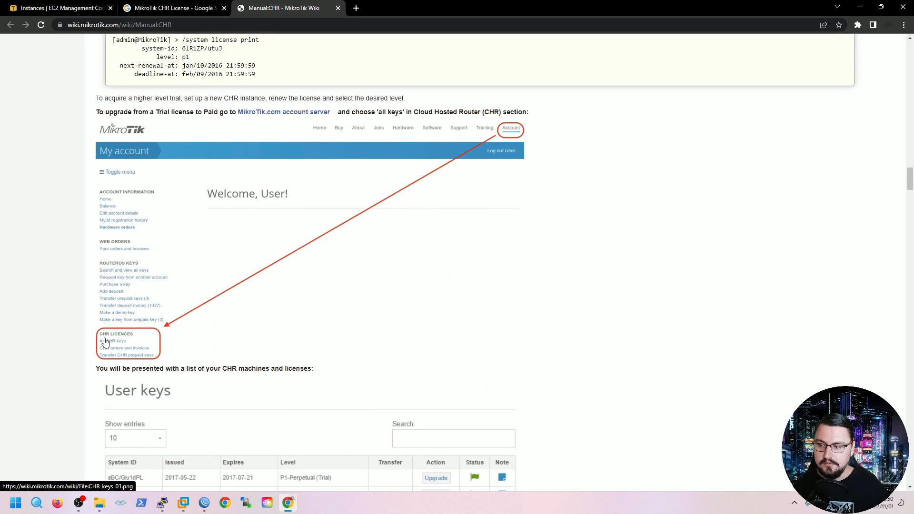
scroll(150, 336, "down", 2)
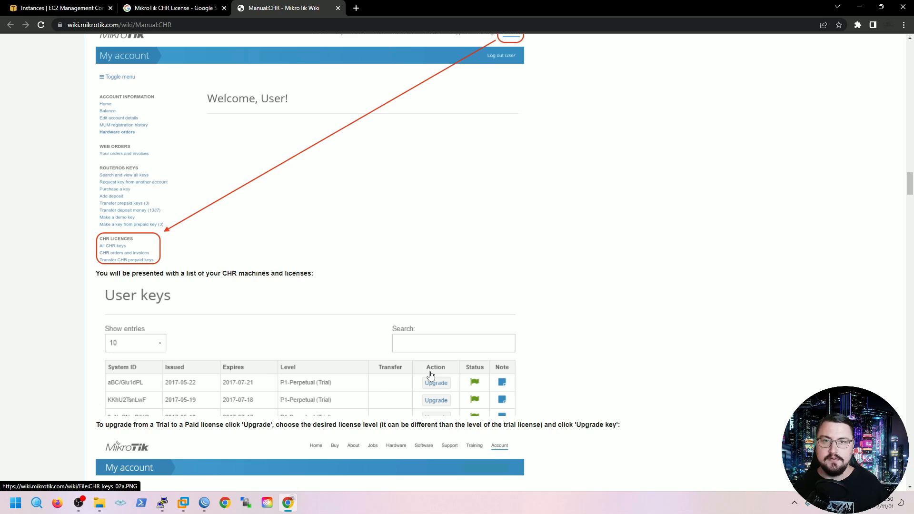
scroll(431, 373, "down", 5)
scroll(414, 376, "down", 4)
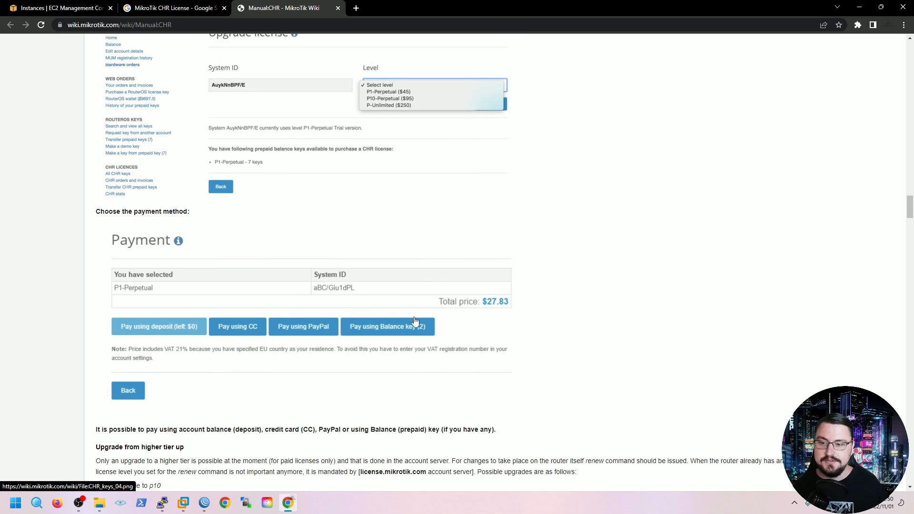
scroll(436, 258, "up", 2)
left_click(77, 7)
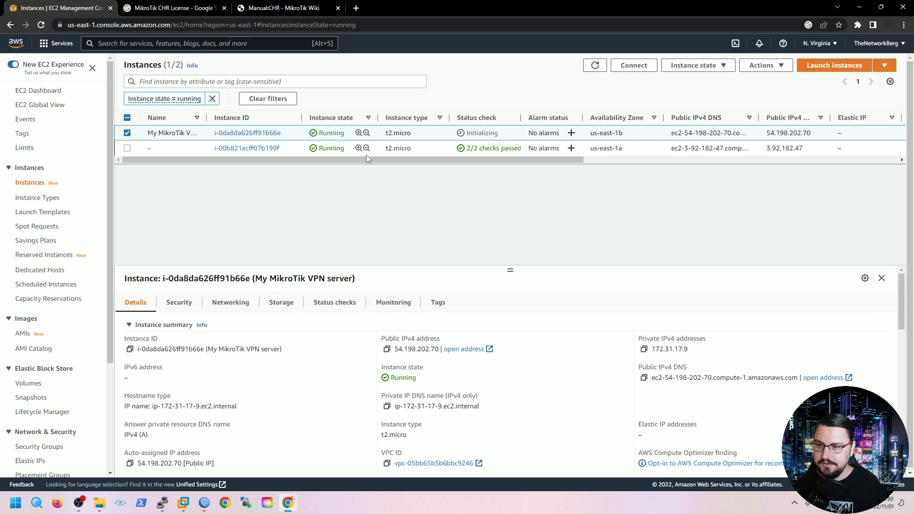
- Restart the PuTTY session to the upgraded router and log in as admin
left_click(162, 502)
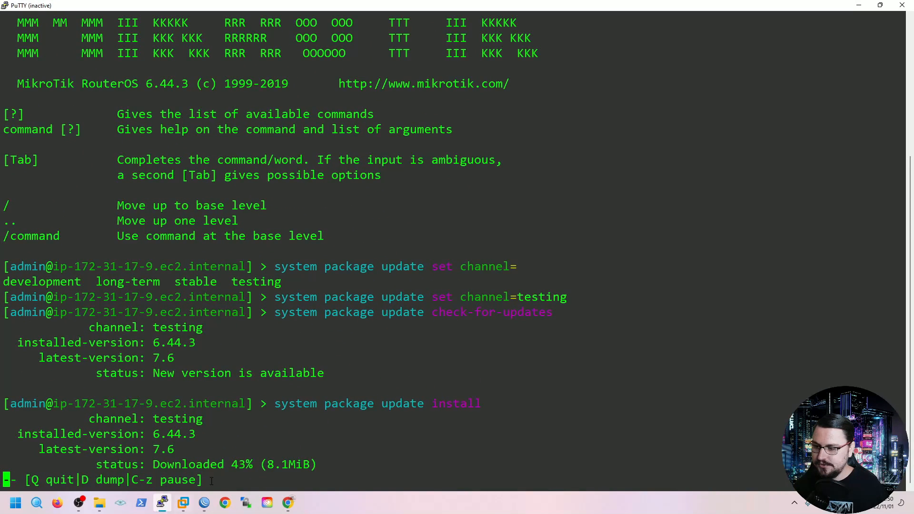
right_click(277, 2)
left_click(334, 104)
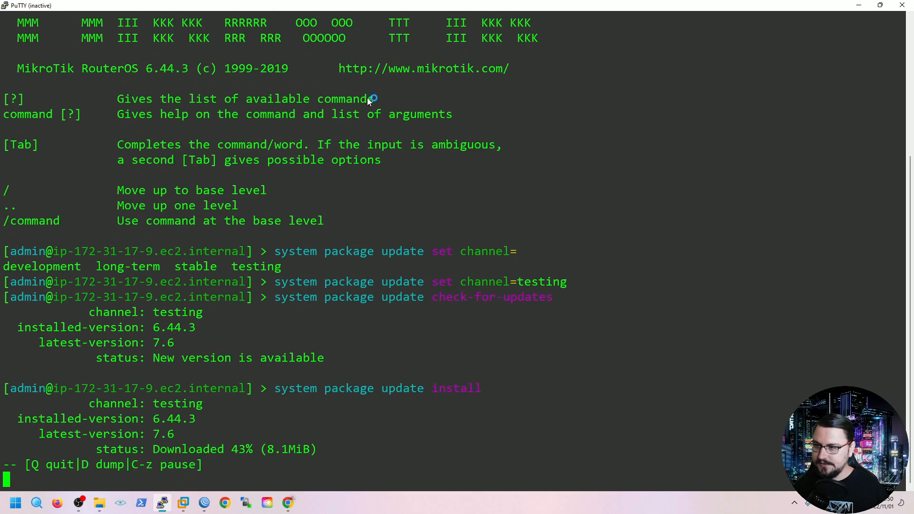
type("admin")
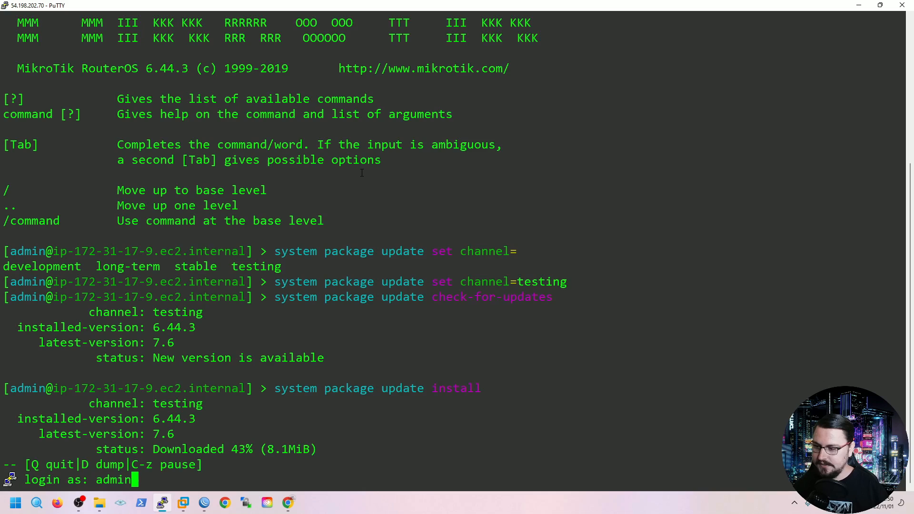
key("Return")
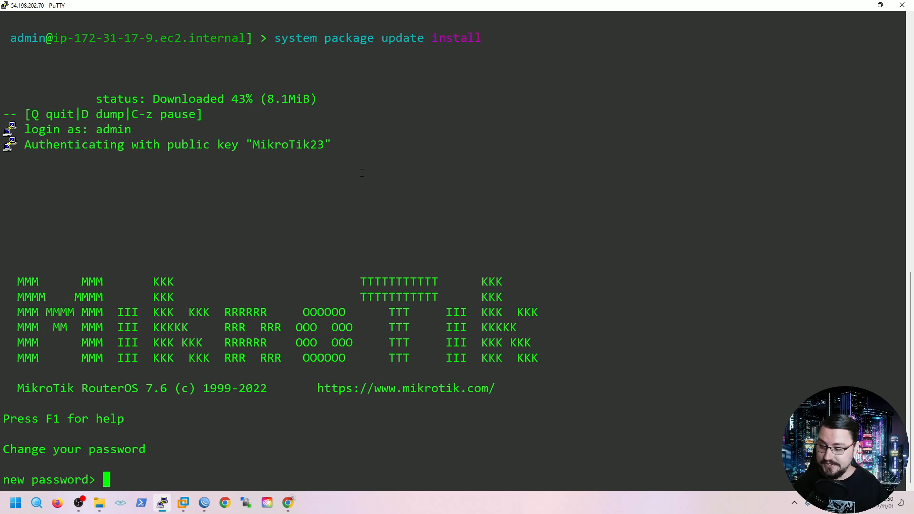
- Enter and confirm a new admin password, then highlight the RouterOS 7.6 version in the banner
type("******")
key("Return")
type("****")
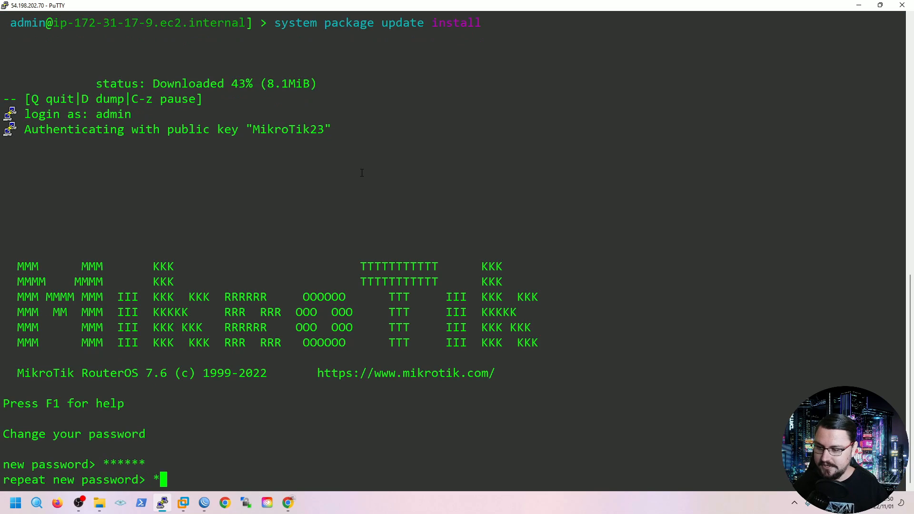
type("**")
key("Return")
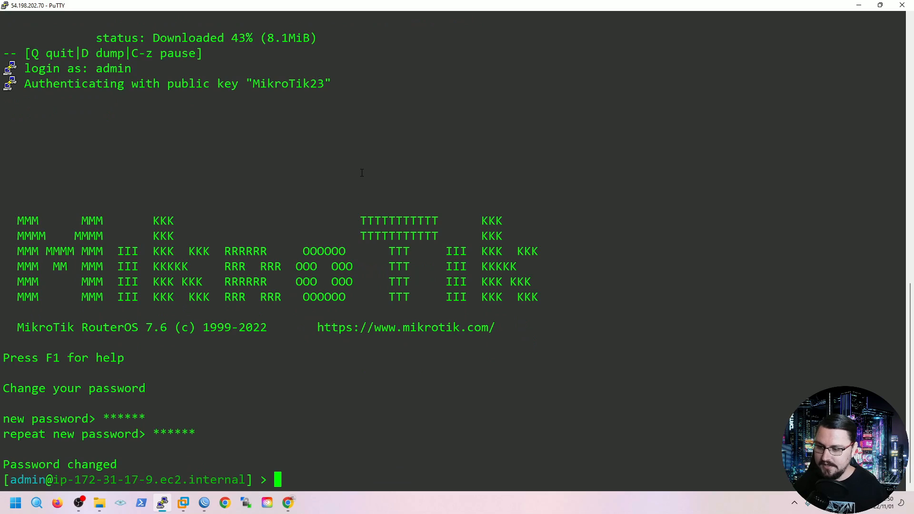
key("Return")
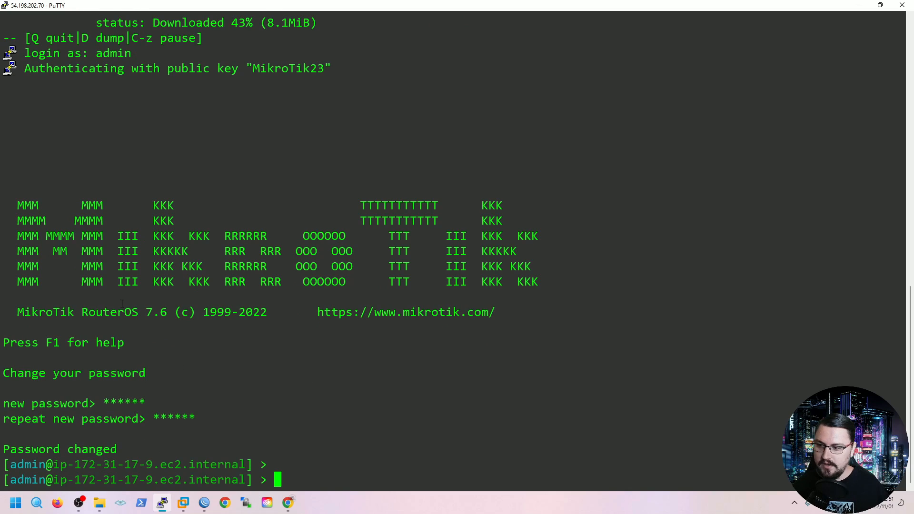
left_click_drag(89, 310, 169, 312)
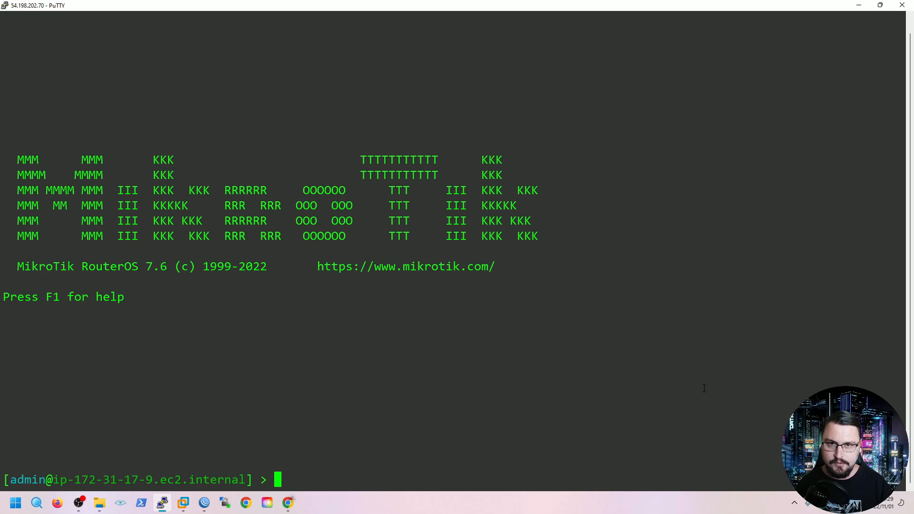
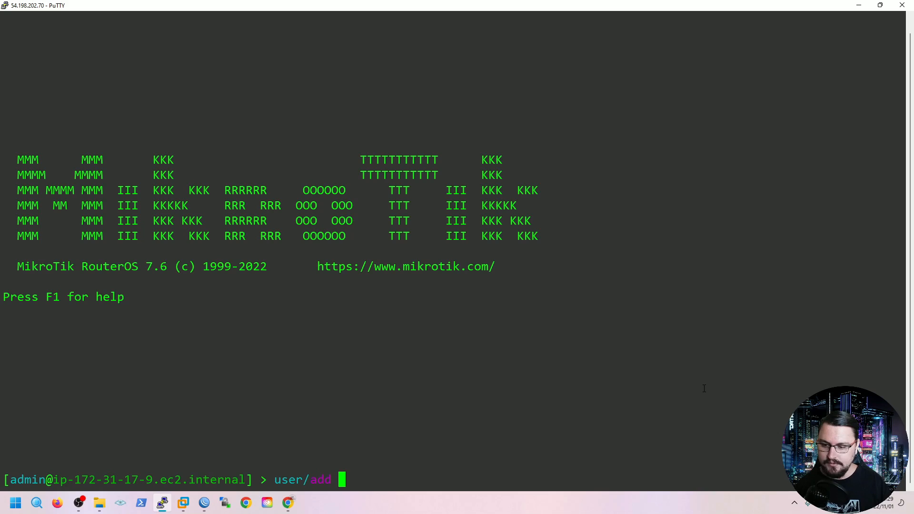
- Add user tnb_admin with its password in the full group
key("BackSpace")
key("BackSpace")
key("BackSpace")
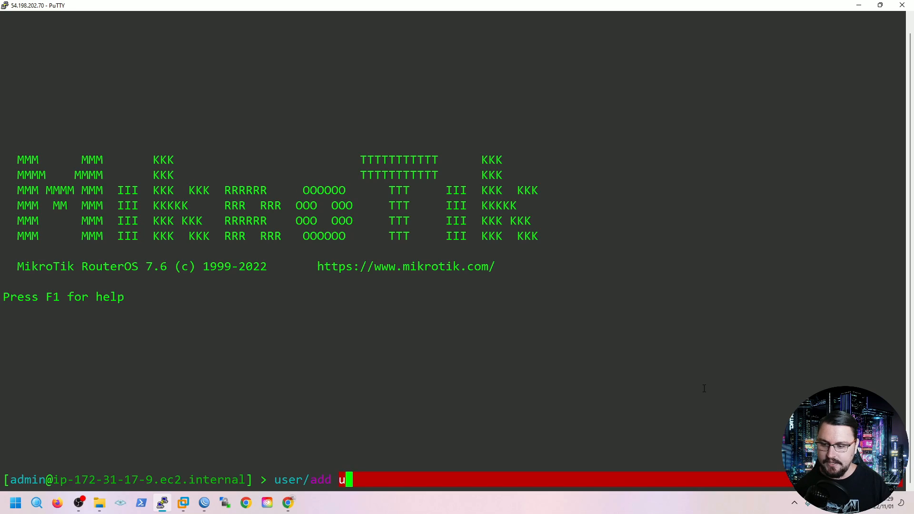
key("BackSpace")
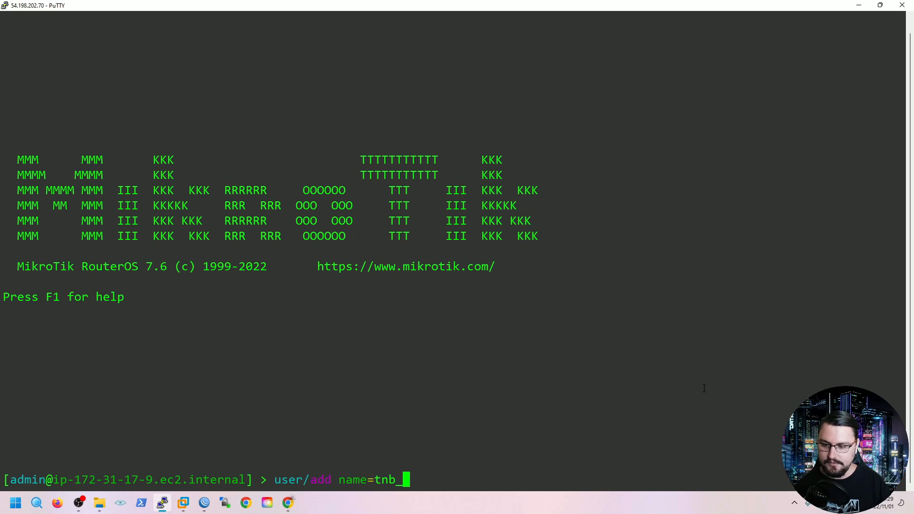
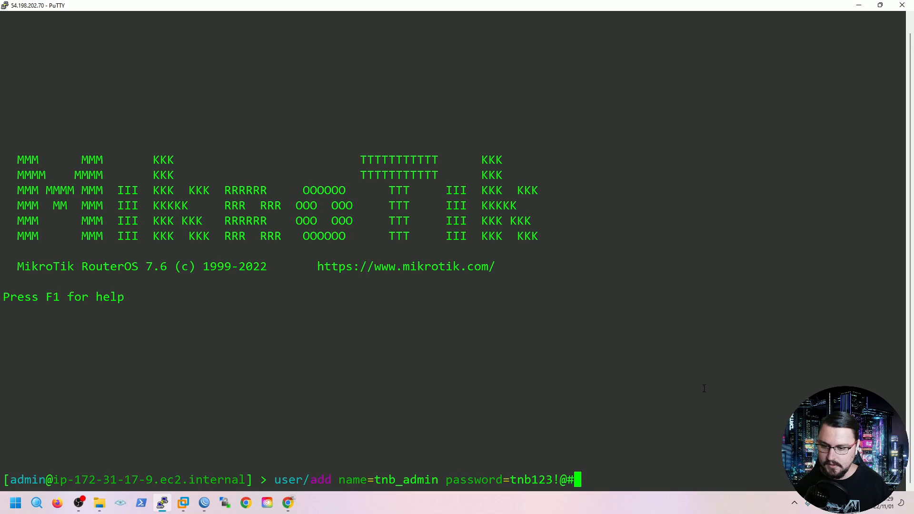
key("Return")
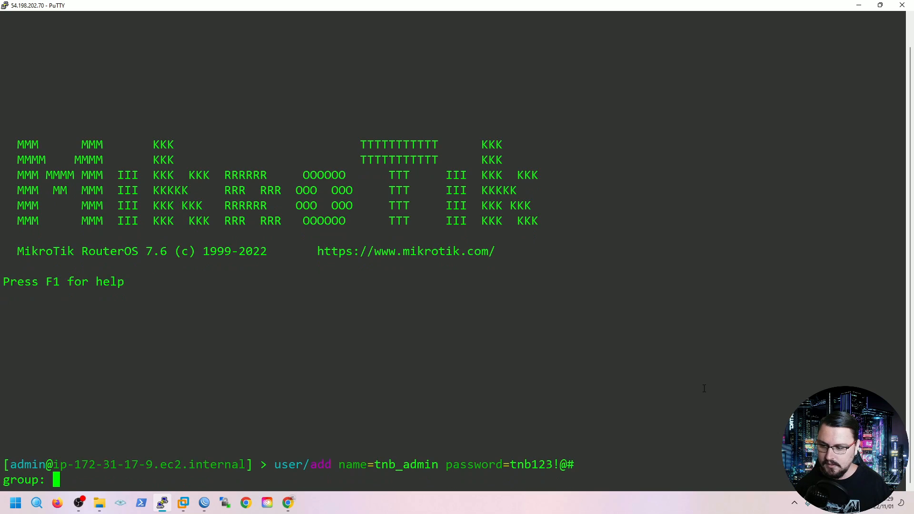
key("Return")
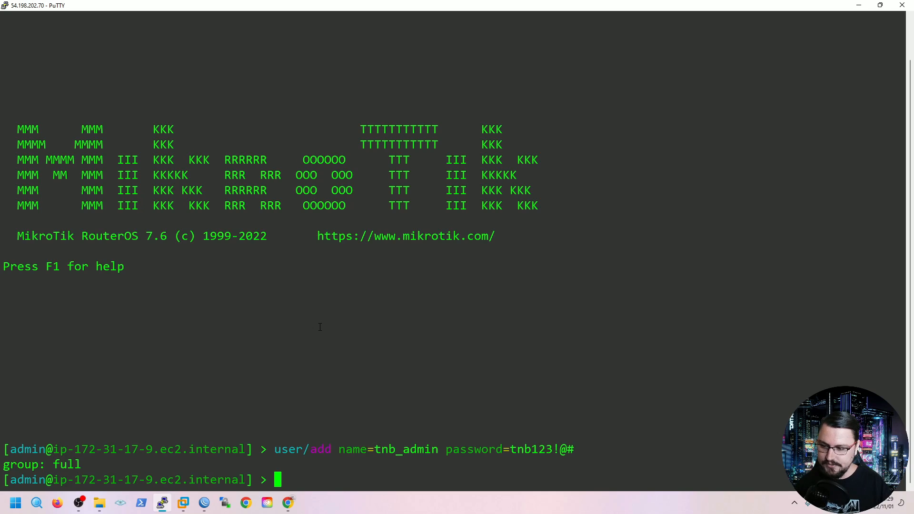
- List the router's IP services with ip/service/print and mark WinBox port 8291
type("ip/service/print")
key("Return")
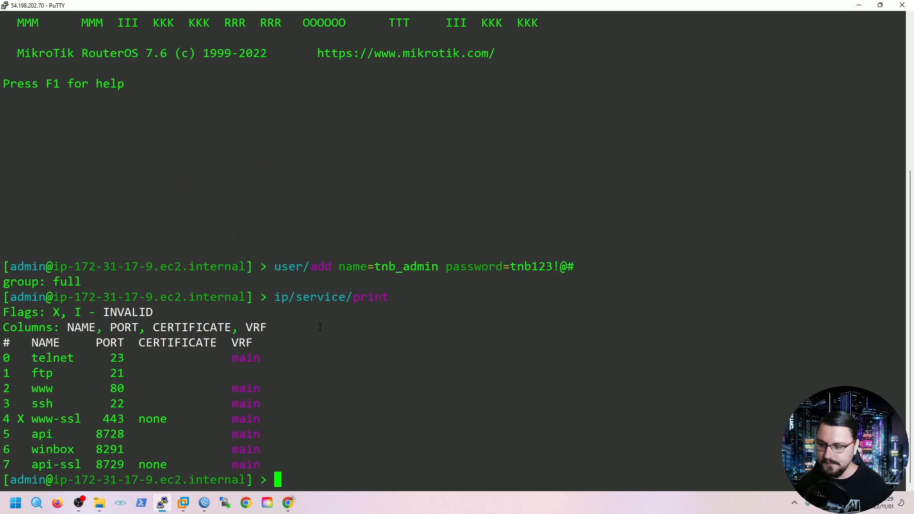
double_click(111, 448)
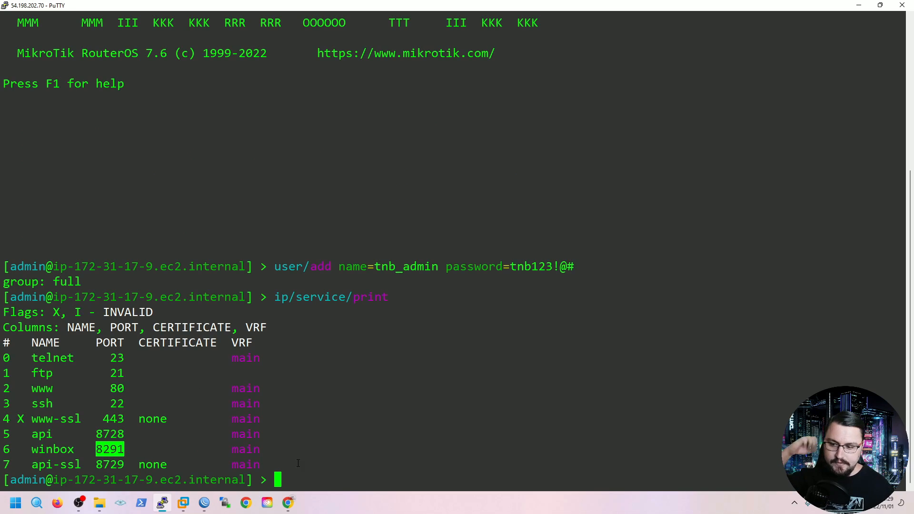
left_click(288, 502)
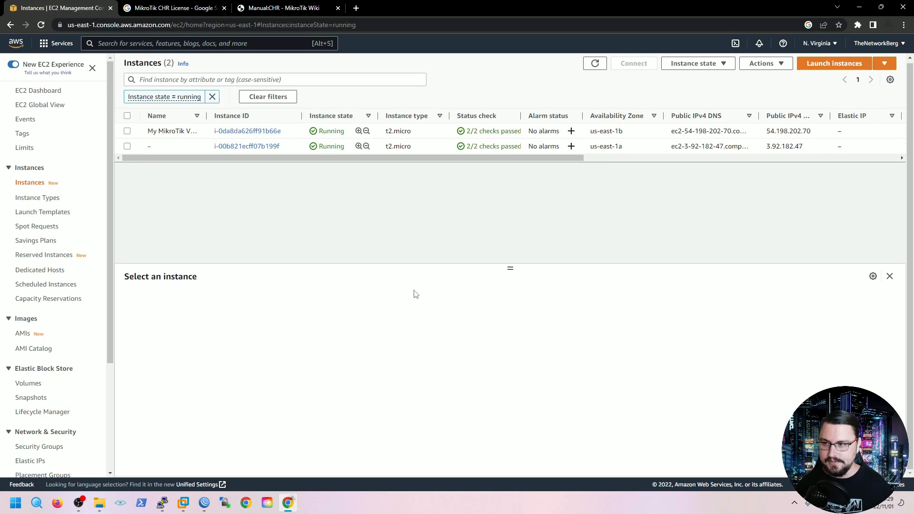
- Open the MikroTik instance's Security tab and go to its security group with one SSH rule
left_click(230, 134)
scroll(361, 157, "down", 1)
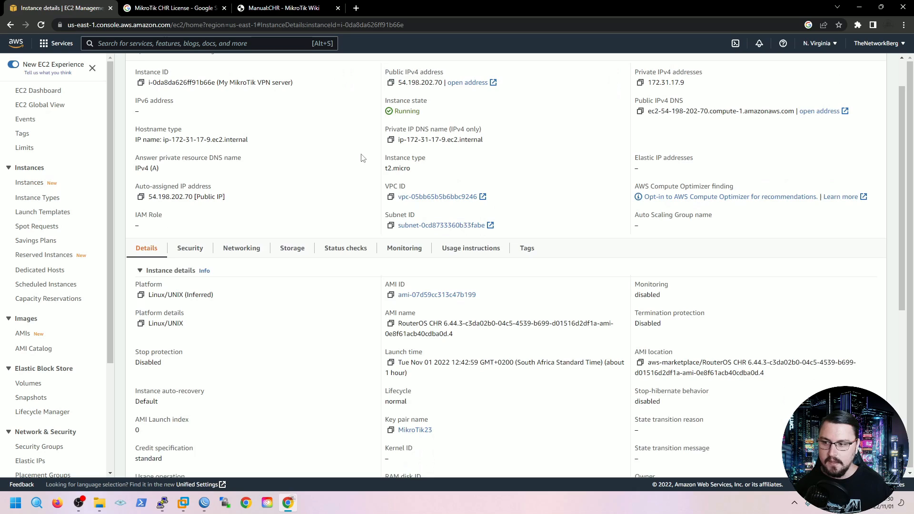
scroll(361, 158, "up", 1)
left_click(183, 295)
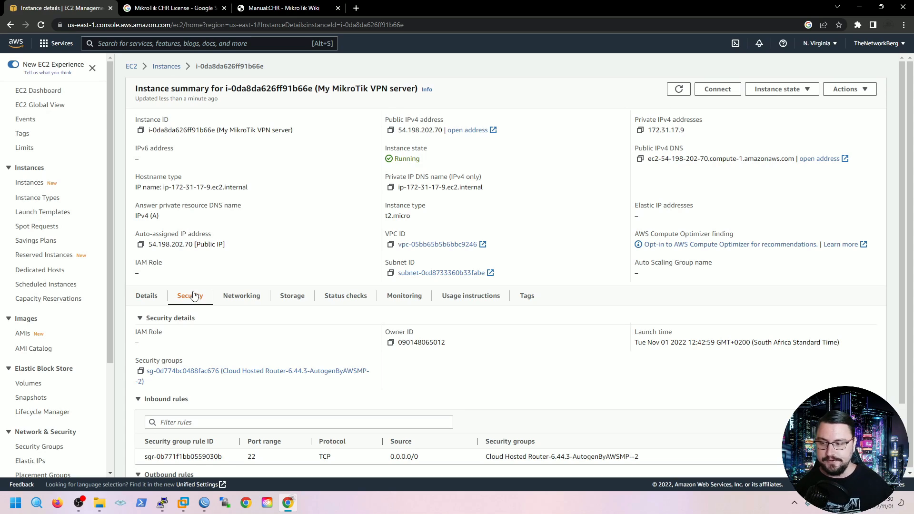
scroll(261, 180, "down", 2)
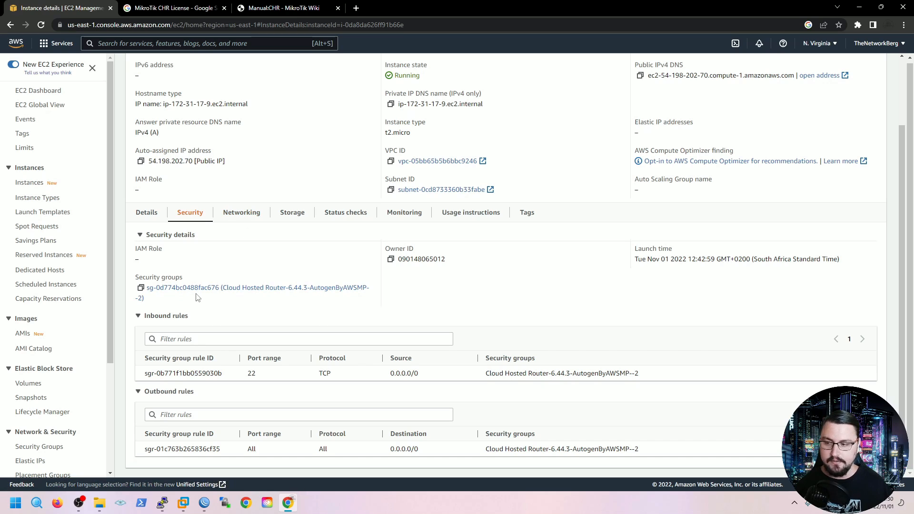
left_click(216, 291)
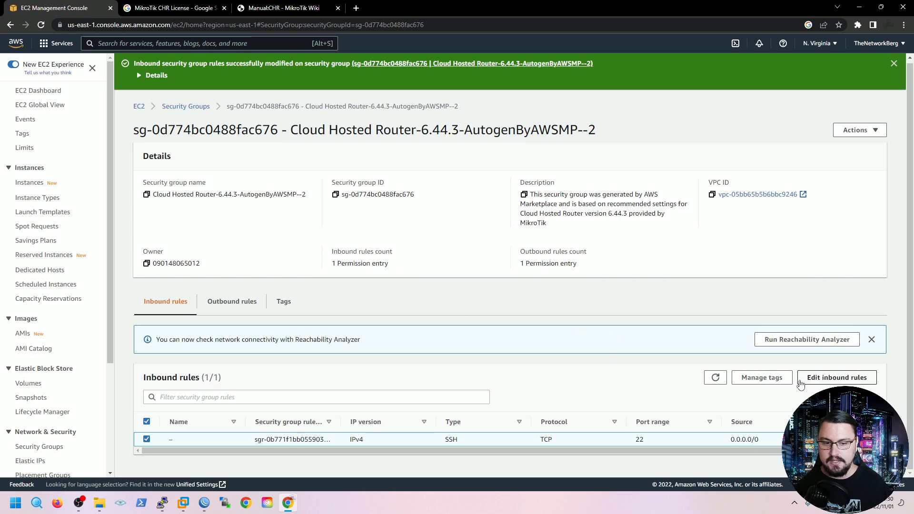
- Edit the inbound rules and add a new Custom TCP rule on port 8291
left_click(823, 378)
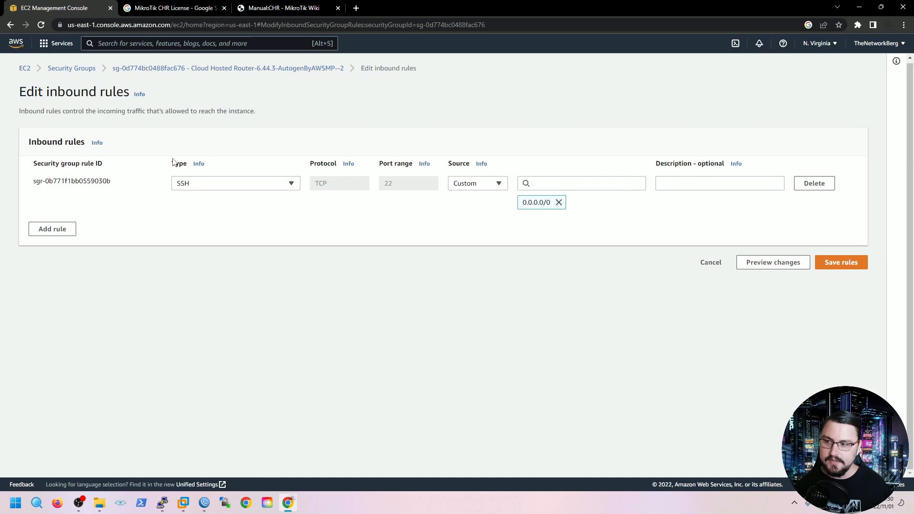
left_click_drag(100, 183, 404, 225)
left_click(383, 212)
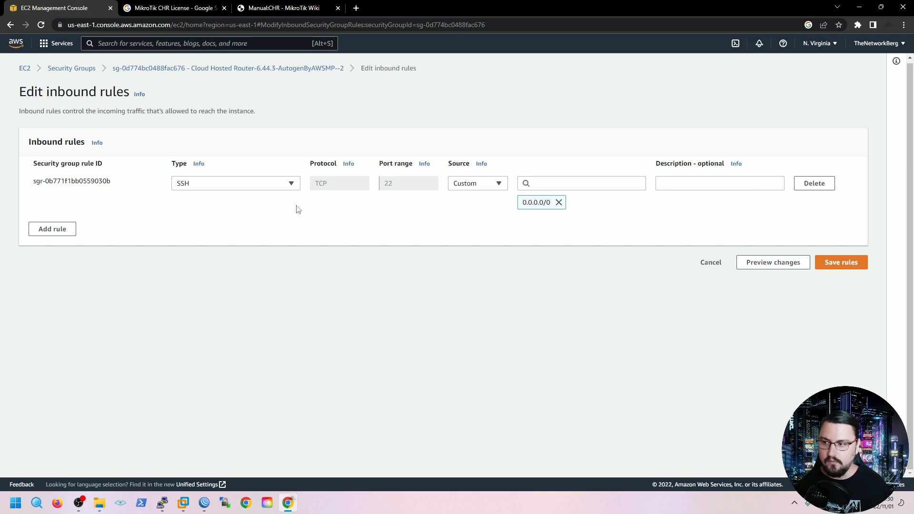
left_click(56, 229)
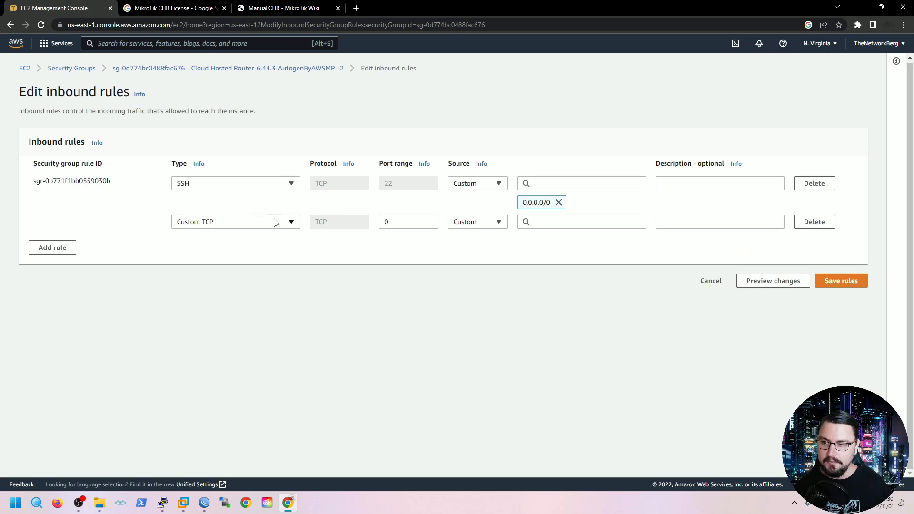
left_click(248, 220)
left_click(248, 220)
double_click(398, 223)
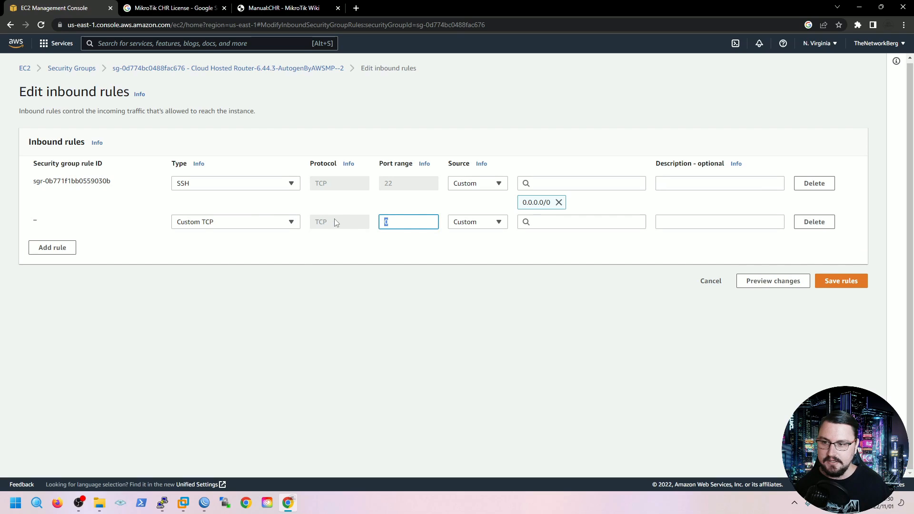
type("8291")
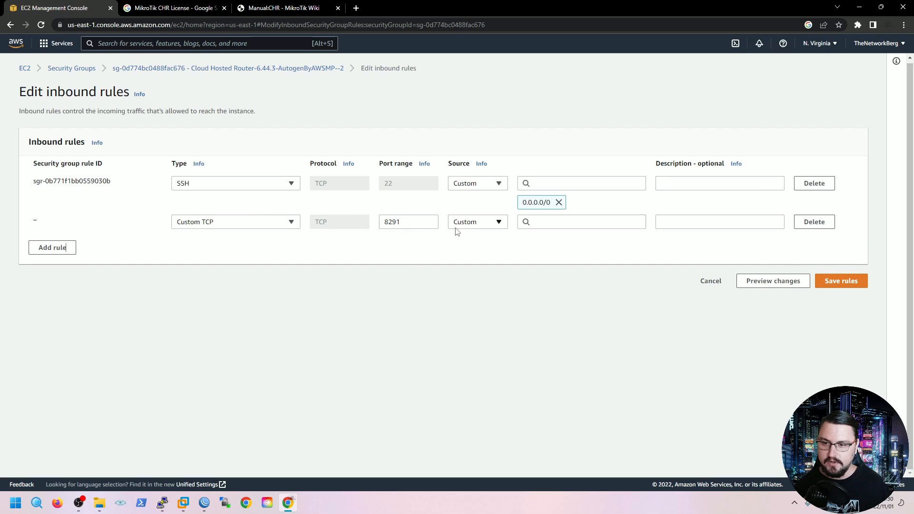
- Set the new rule's source to 0.0.0.0/0, describe it as Winbox Access, and save
left_click(558, 224)
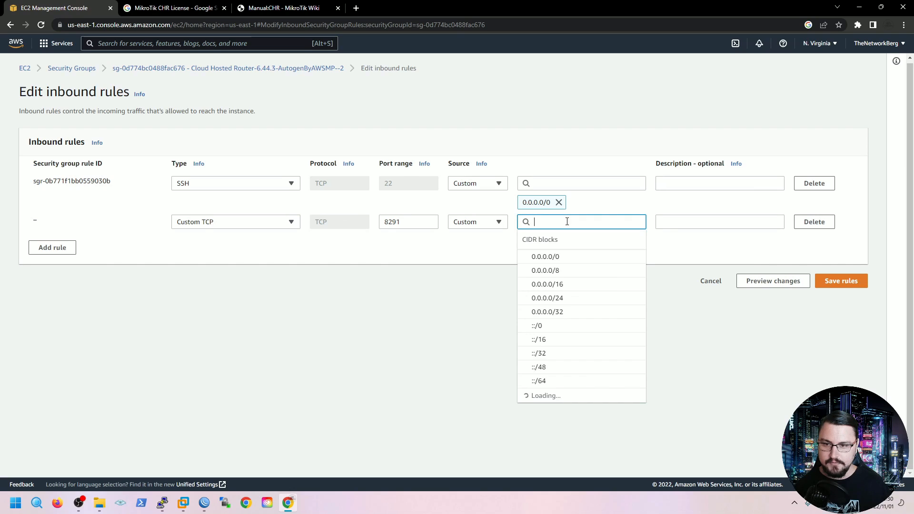
left_click(693, 221)
left_click(597, 221)
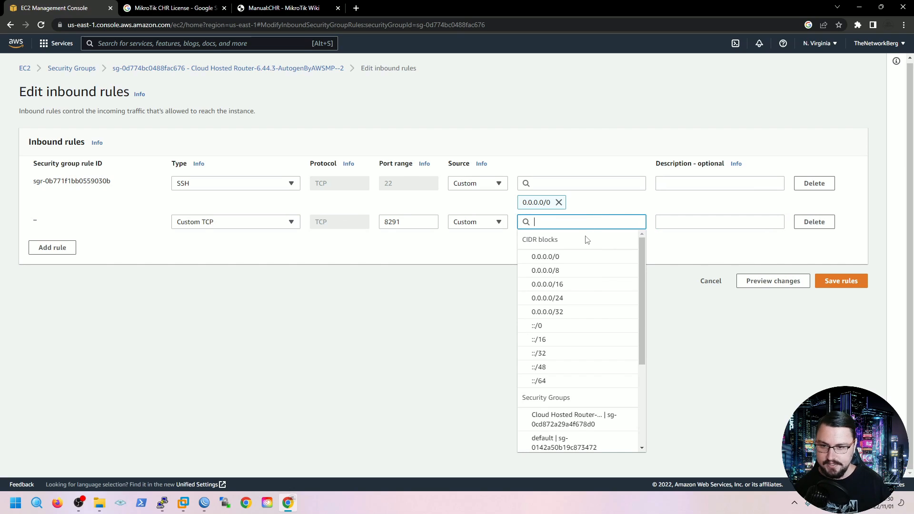
scroll(586, 240, "down", 3)
scroll(586, 238, "up", 3)
left_click(552, 256)
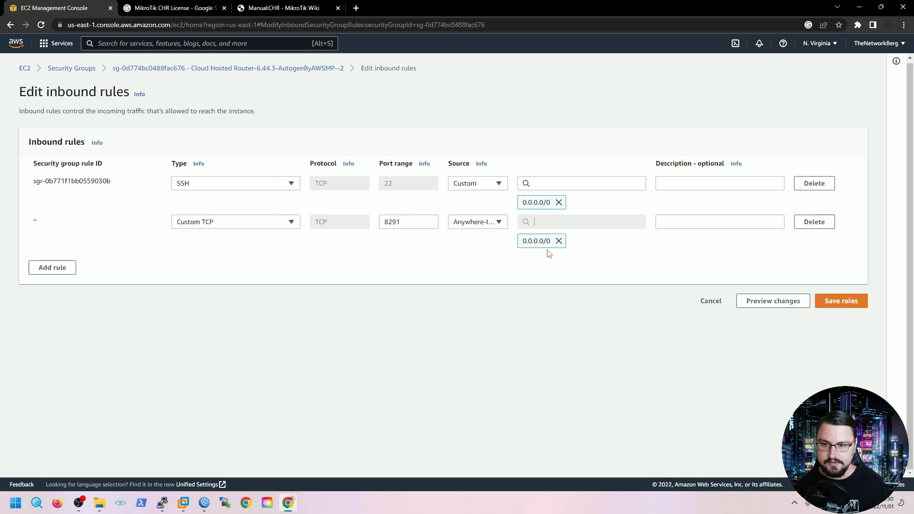
left_click(661, 223)
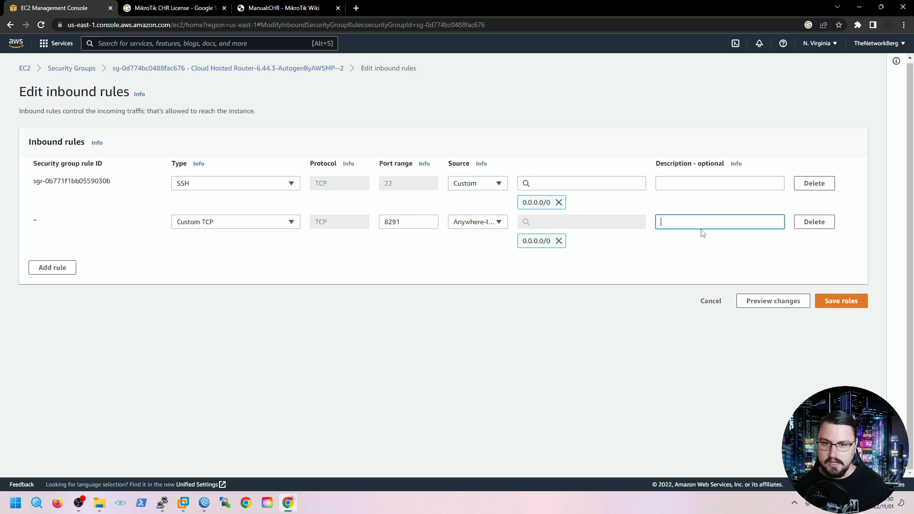
type("Winbox")
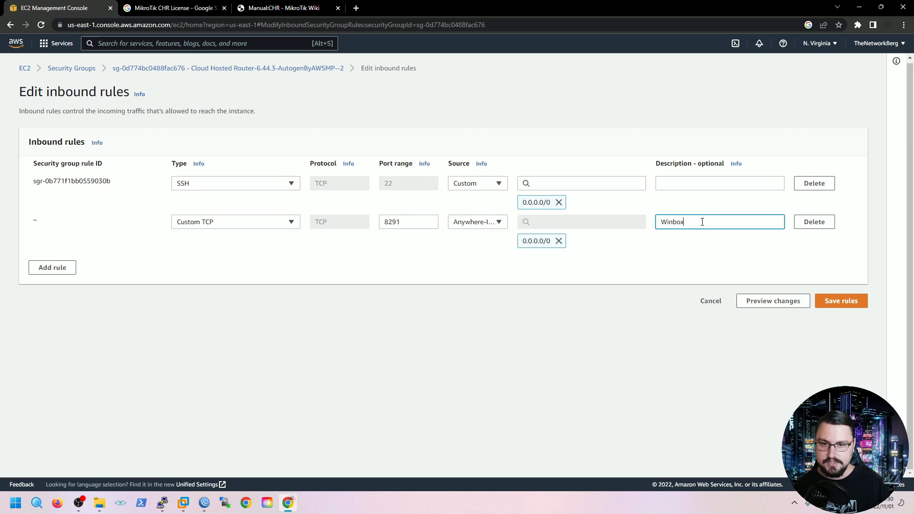
type(" Access")
left_click(834, 302)
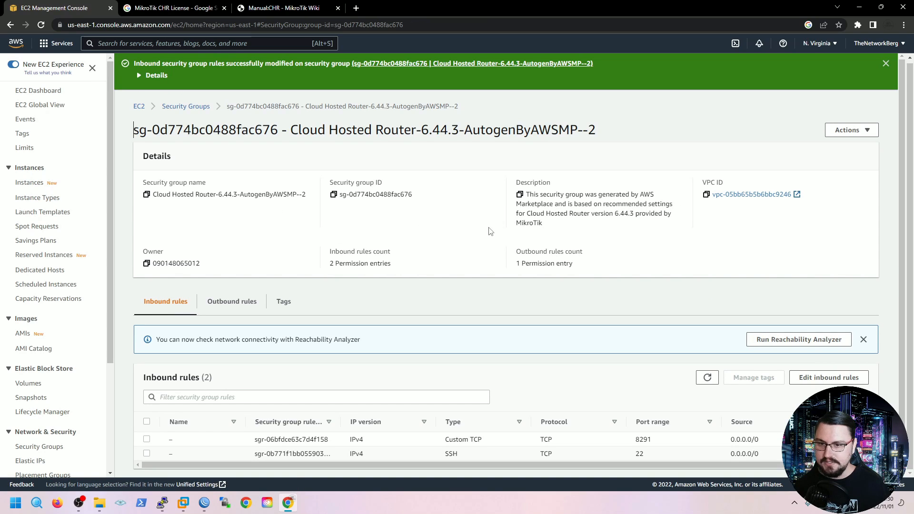
scroll(506, 257, "down", 1)
scroll(303, 313, "up", 1)
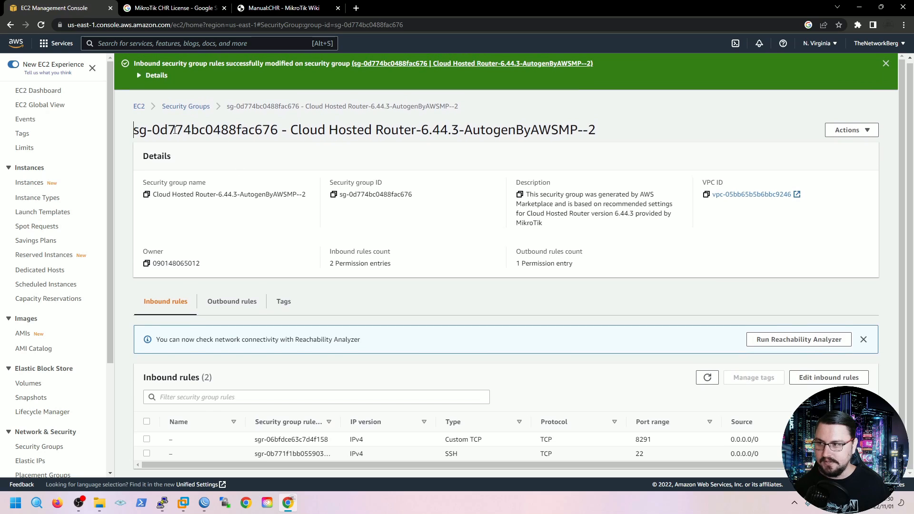
- List the running EC2 instances and copy the server's public IPv4 54.198.202.70
left_click(41, 91)
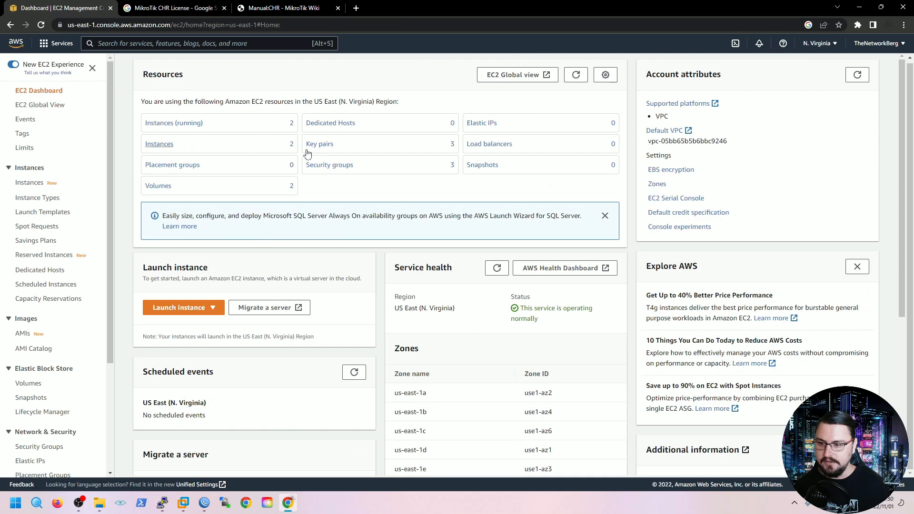
left_click(196, 127)
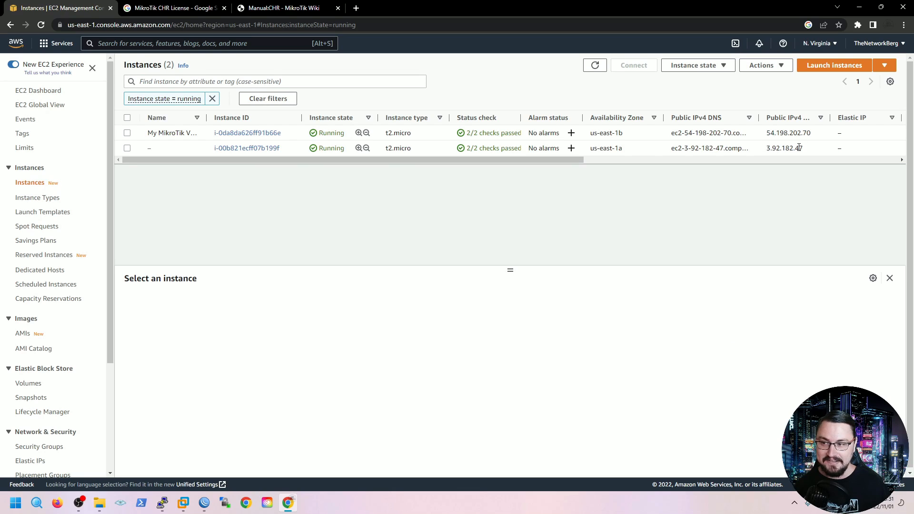
left_click_drag(814, 137, 764, 136)
key("ctrl+c")
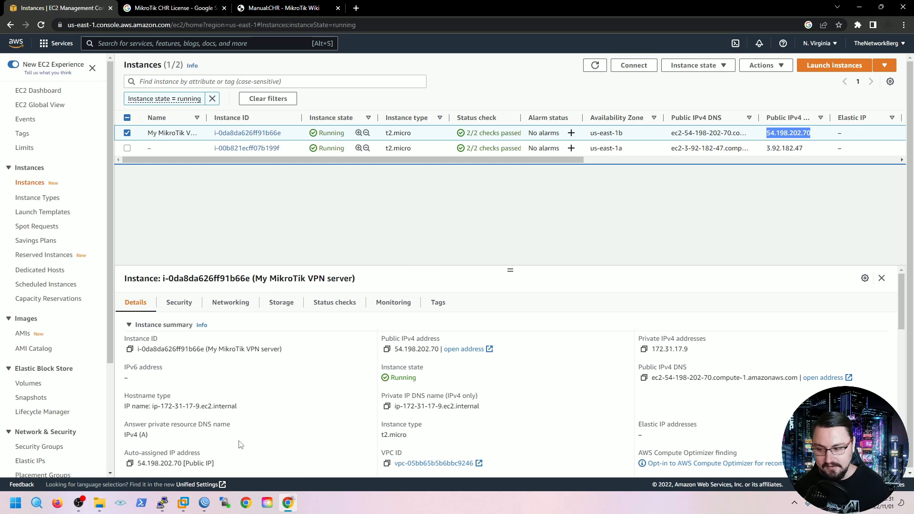
right_click(204, 503)
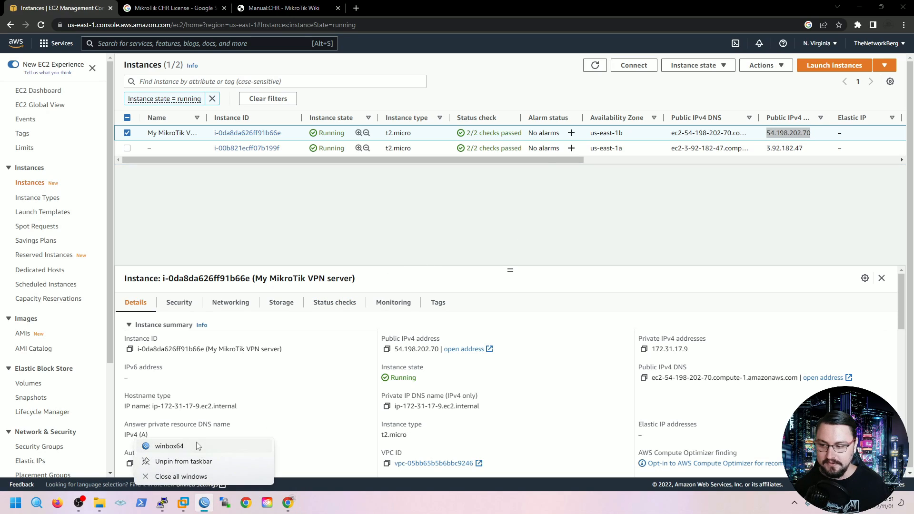
- Connect WinBox to 54.198.202.70 as tnb_admin with the account password
left_click(200, 446)
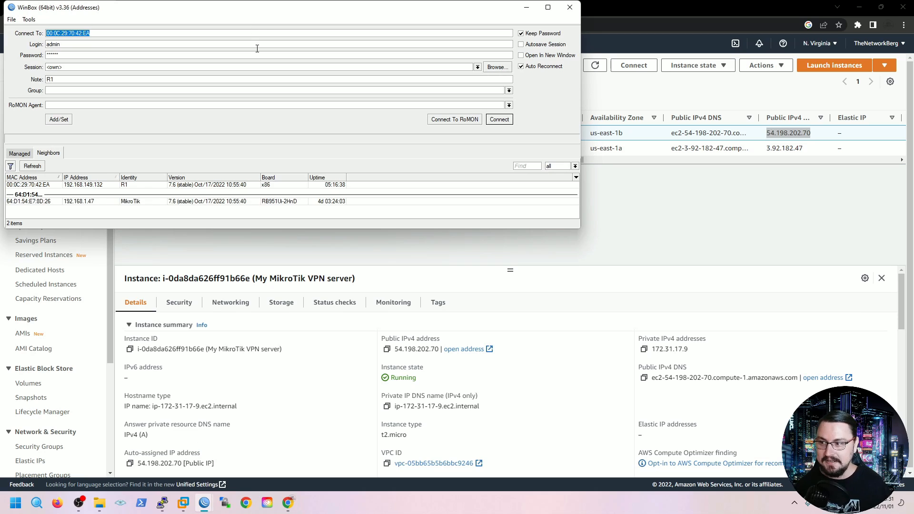
key("ctrl+v")
key("Tab")
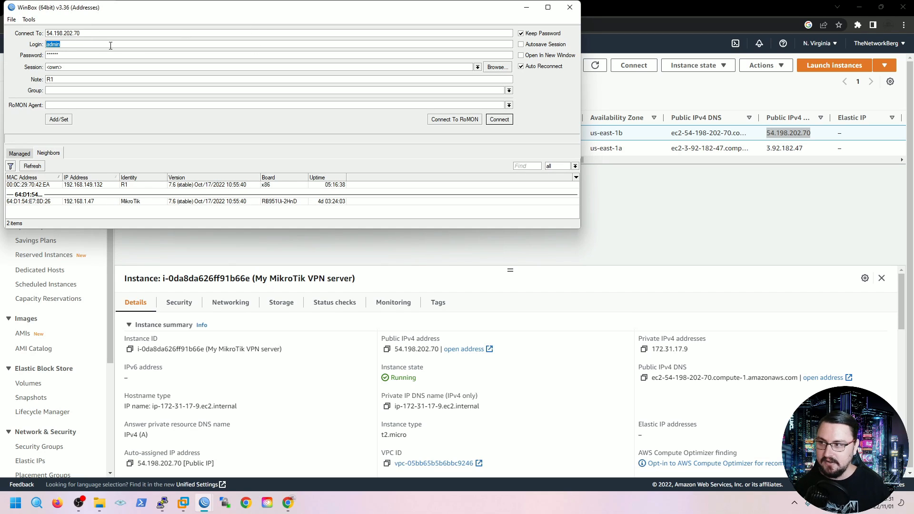
type("tnb_admin")
key("Tab")
type("***")
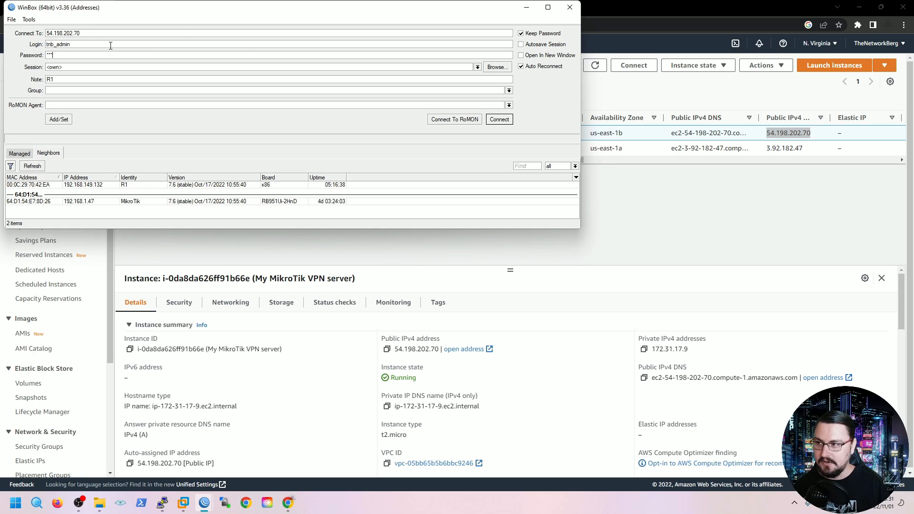
key("Return")
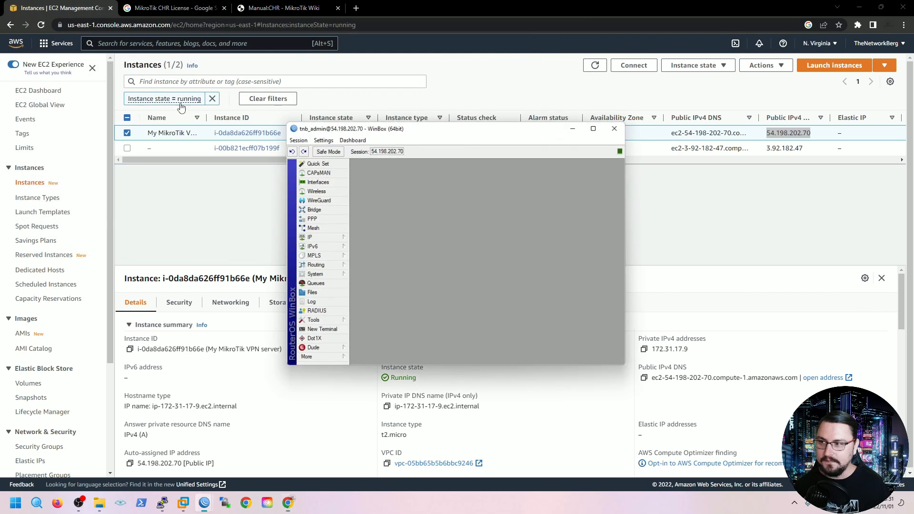
- Maximize and enlarge the cloud session, and place the local router session on the right
left_click_drag(447, 125, 216, 16)
key("ctrl+plus")
key("ctrl+plus")
key("ctrl+plus")
key("ctrl+plus")
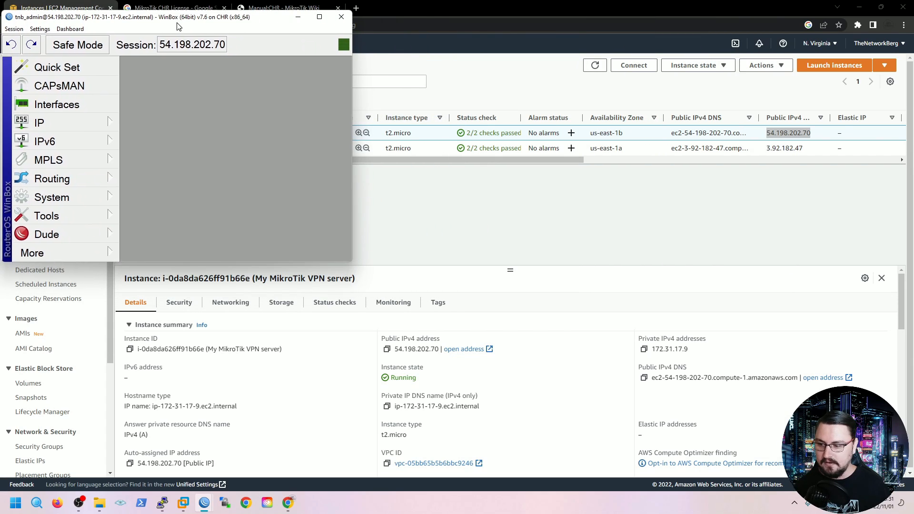
left_click(208, 501)
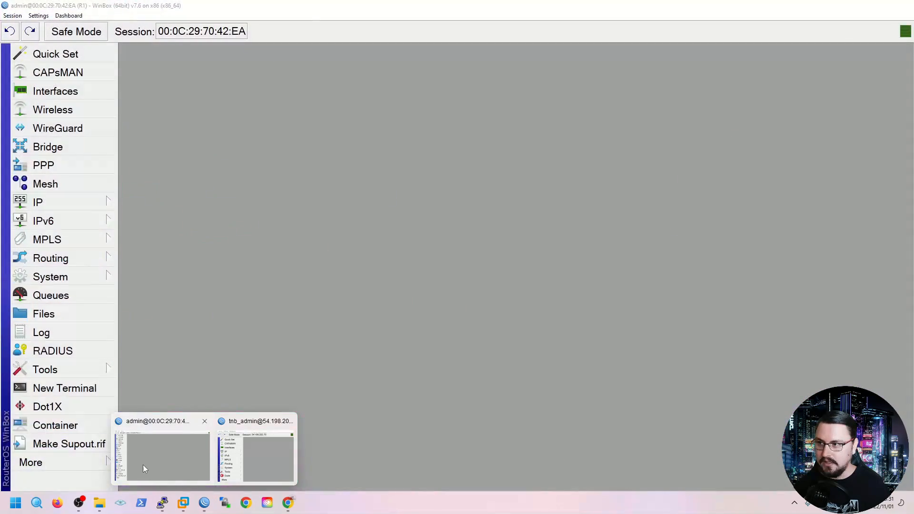
left_click(143, 468)
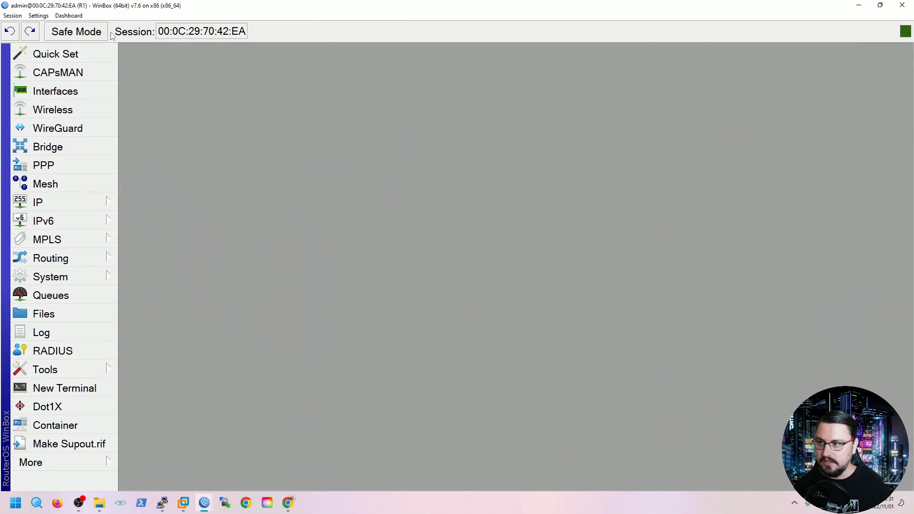
left_click_drag(346, 6, 669, 89)
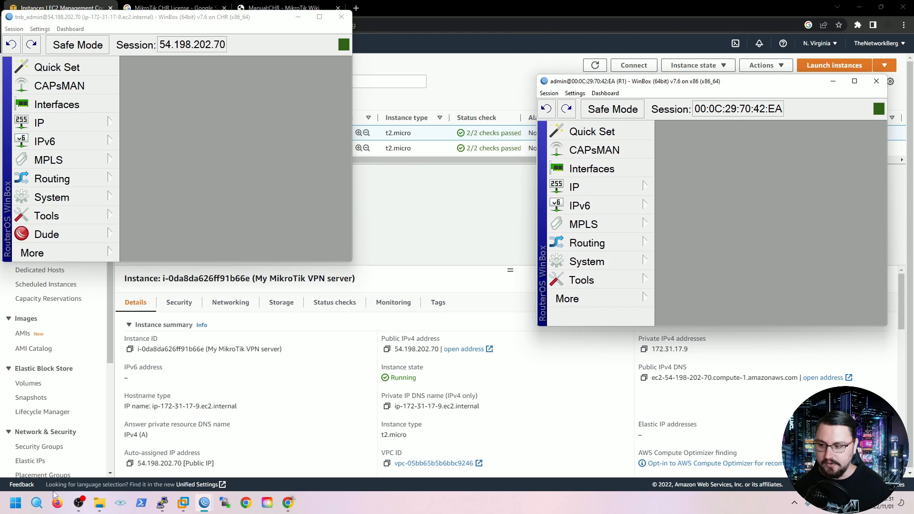
mouse_move(183, 502)
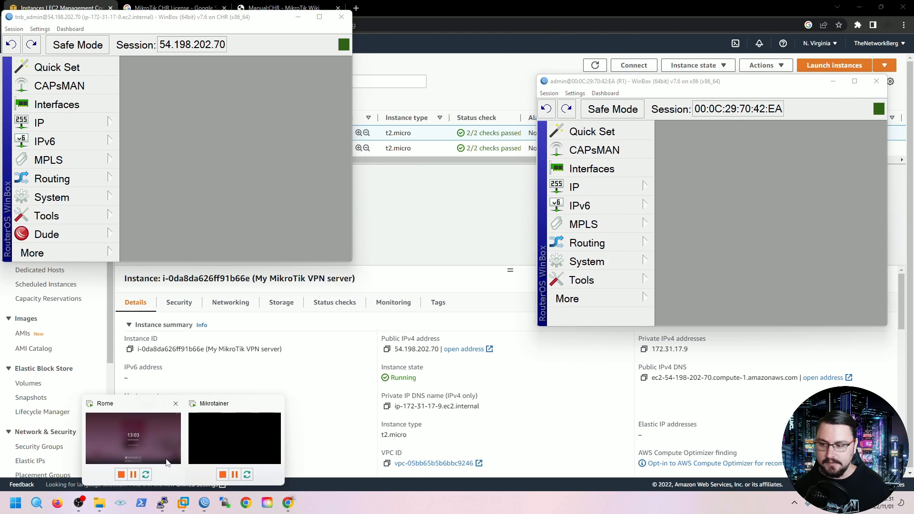
left_click(167, 461)
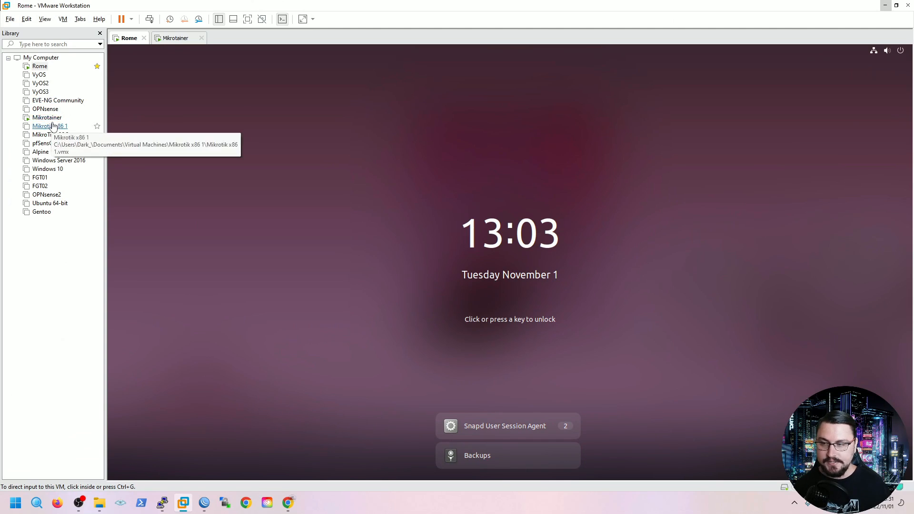
left_click(43, 67)
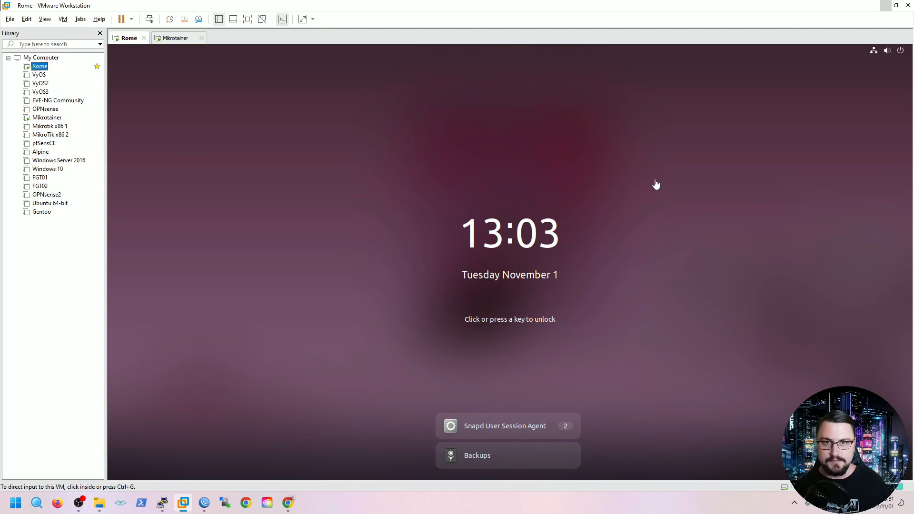
left_click(884, 7)
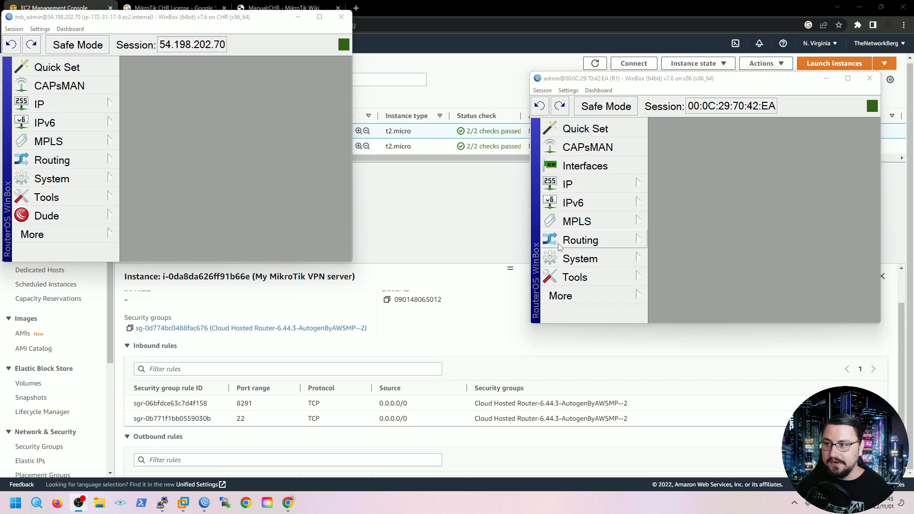
- Maximize the cloud router's WinBox session and open its empty WireGuard interface list
left_click(172, 142)
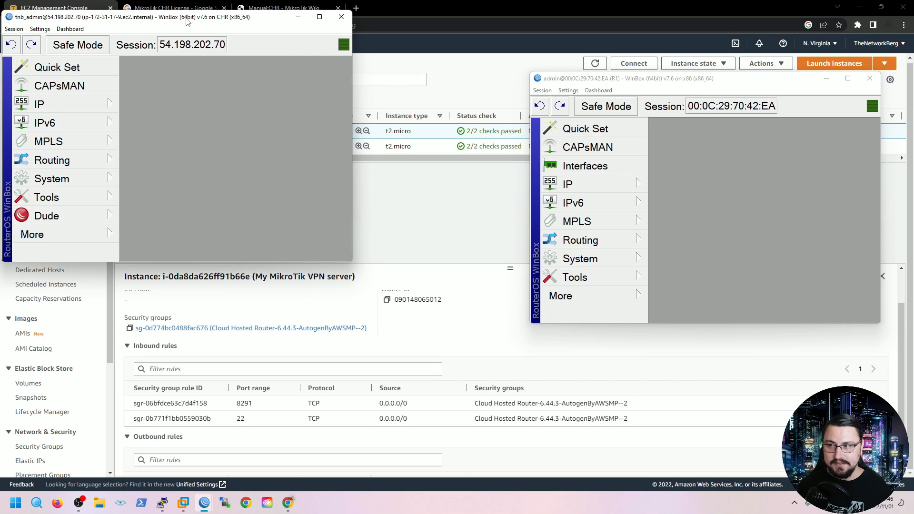
double_click(186, 19)
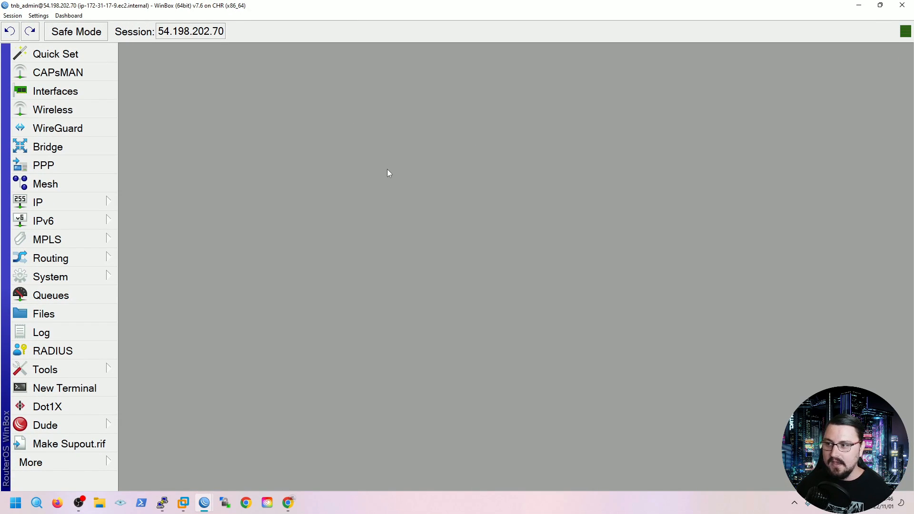
left_click(94, 131)
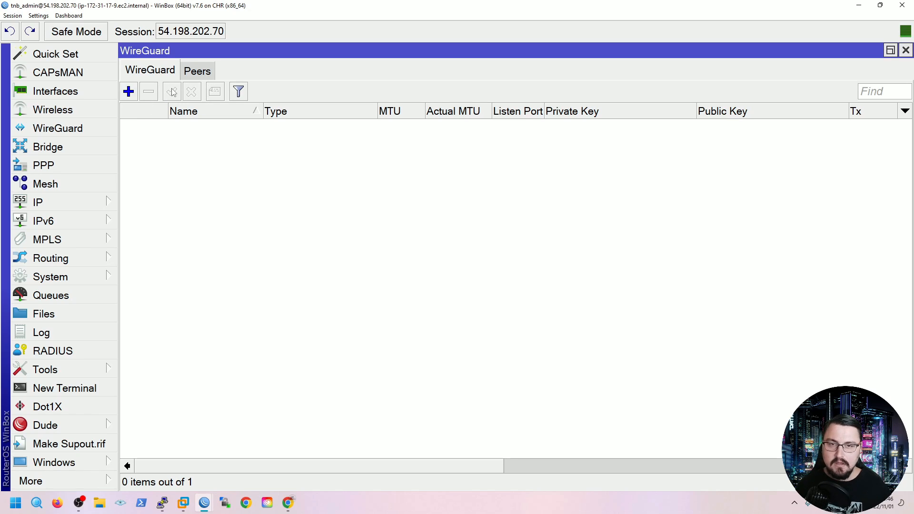
- Add WireGuard interface WG-SERVER, keeping MTU 1420 and listen port 13231
left_click(129, 91)
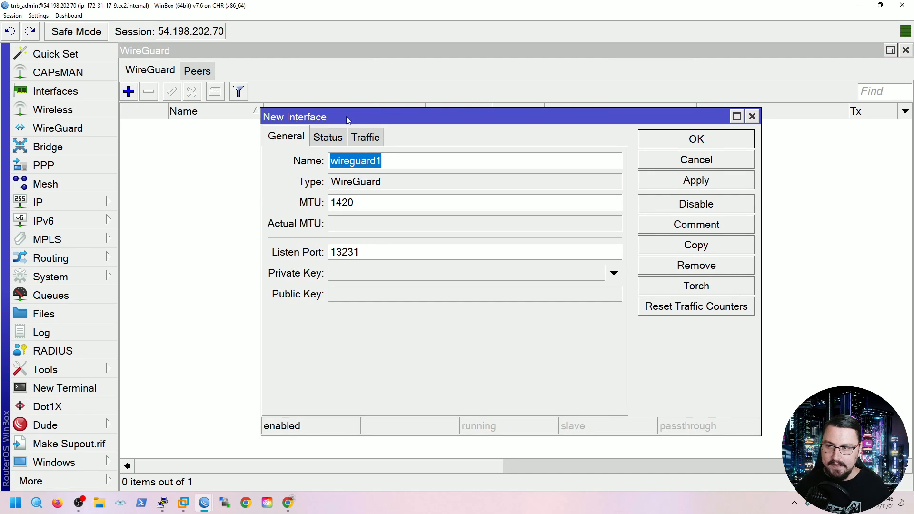
left_click_drag(347, 120, 352, 142)
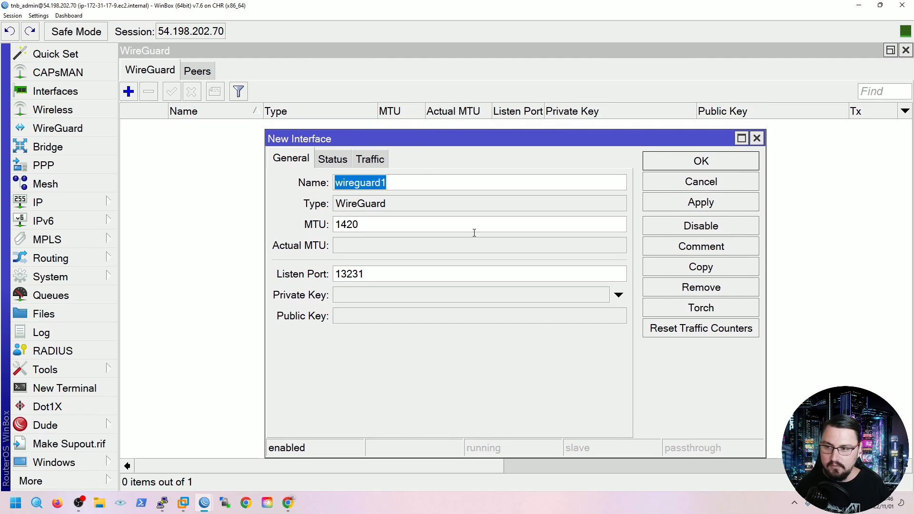
type("WG-SERVER")
key("Tab")
key("Tab")
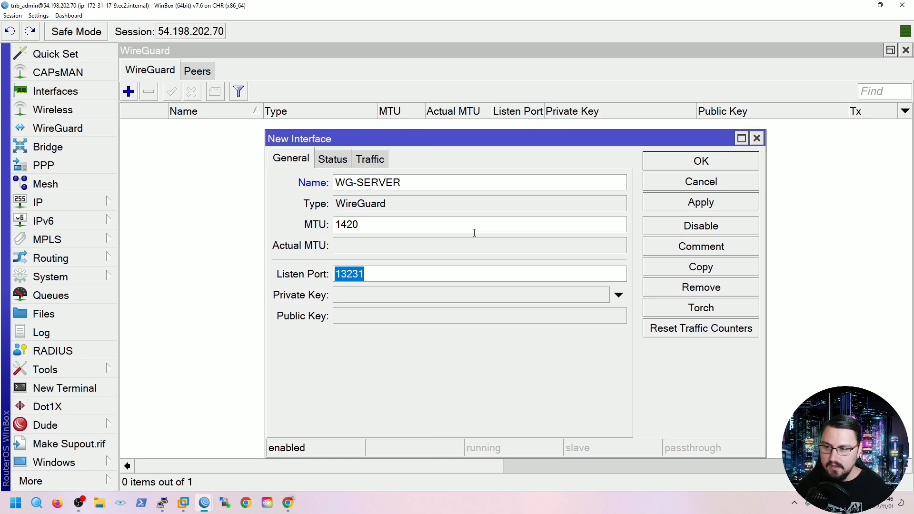
key("shift+Tab")
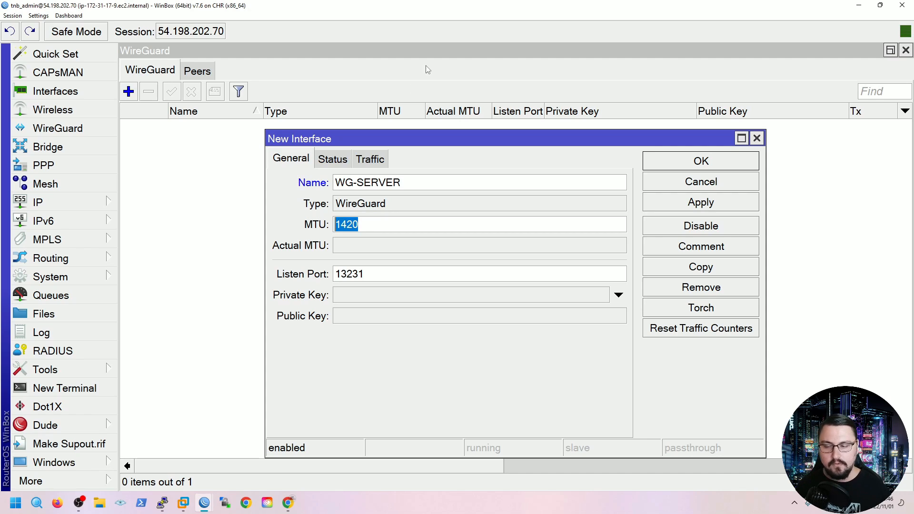
left_click_drag(390, 226, 324, 238)
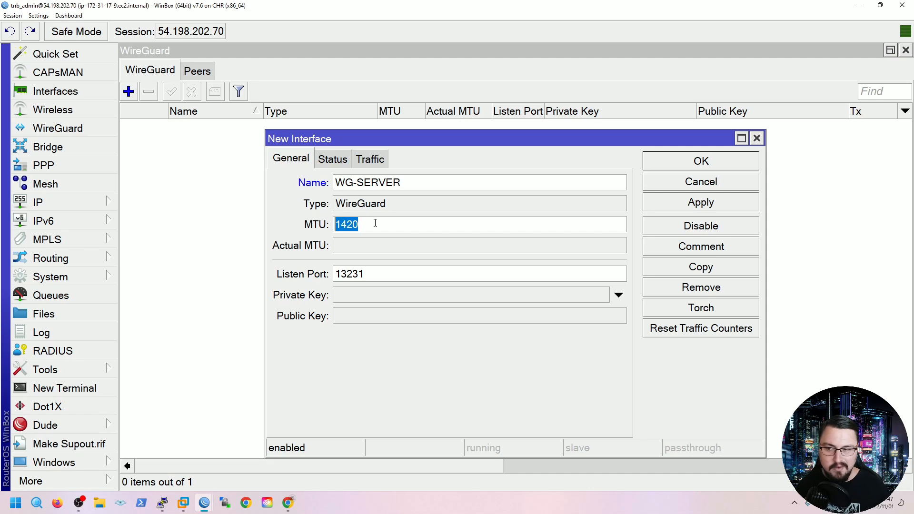
left_click(389, 275)
left_click_drag(389, 275, 263, 282)
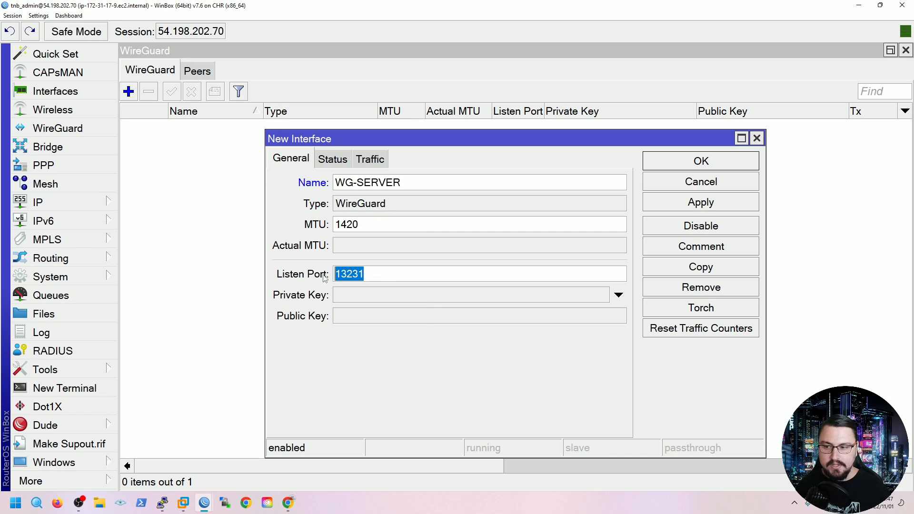
left_click(353, 275)
left_click_drag(454, 279, 300, 276)
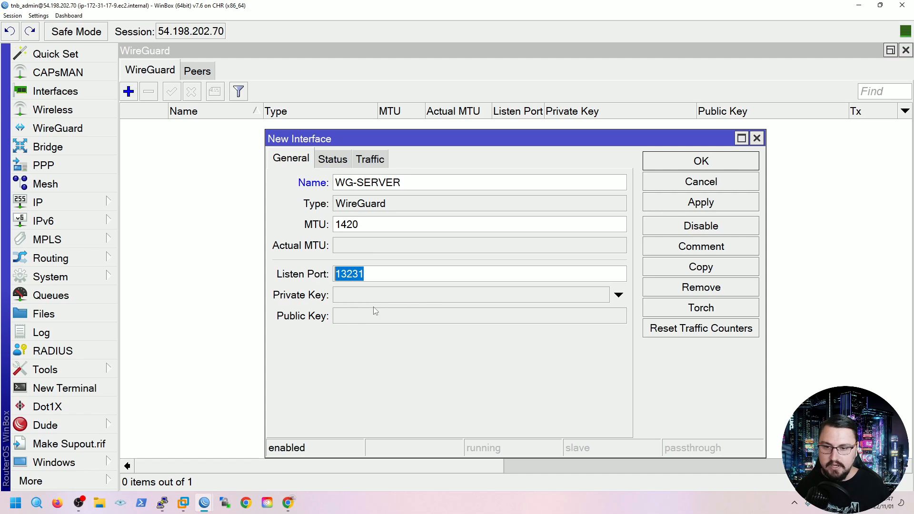
- Apply WG-SERVER to generate its key pair, copy the public key, and close the dialog
left_click(734, 199)
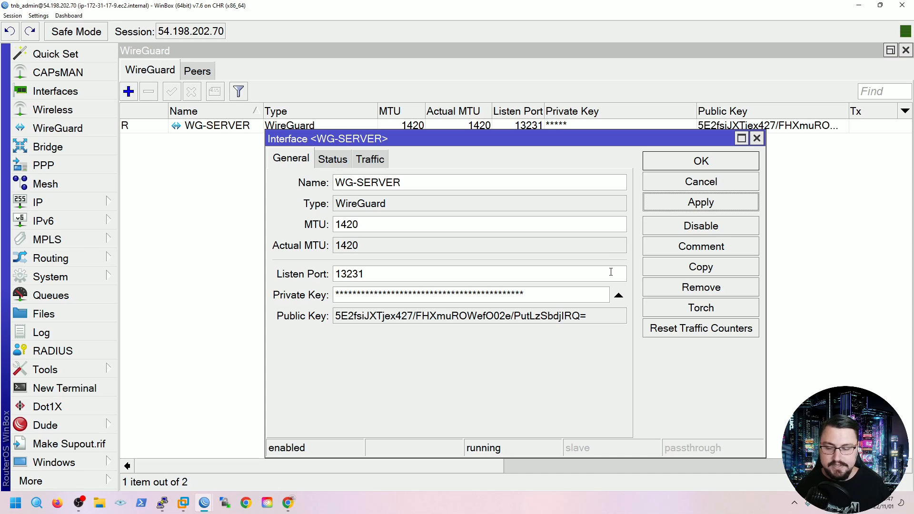
left_click_drag(594, 318, 306, 316)
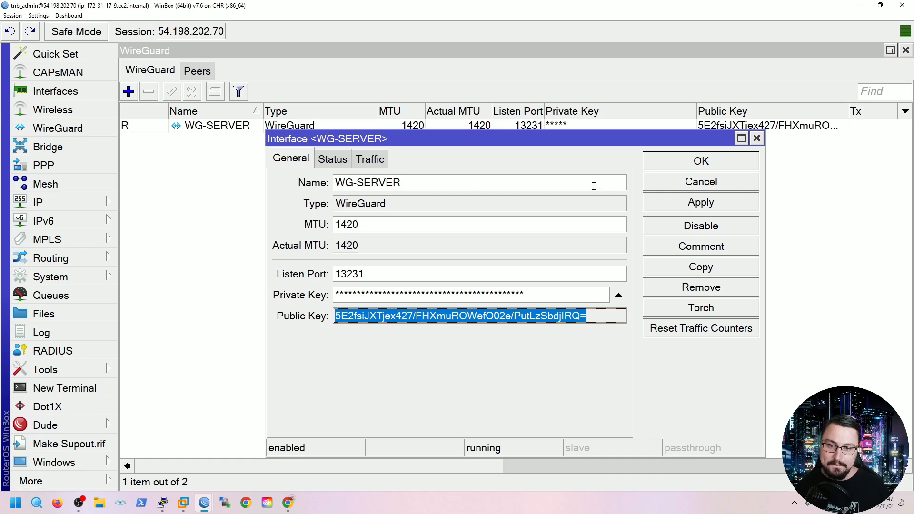
left_click(700, 163)
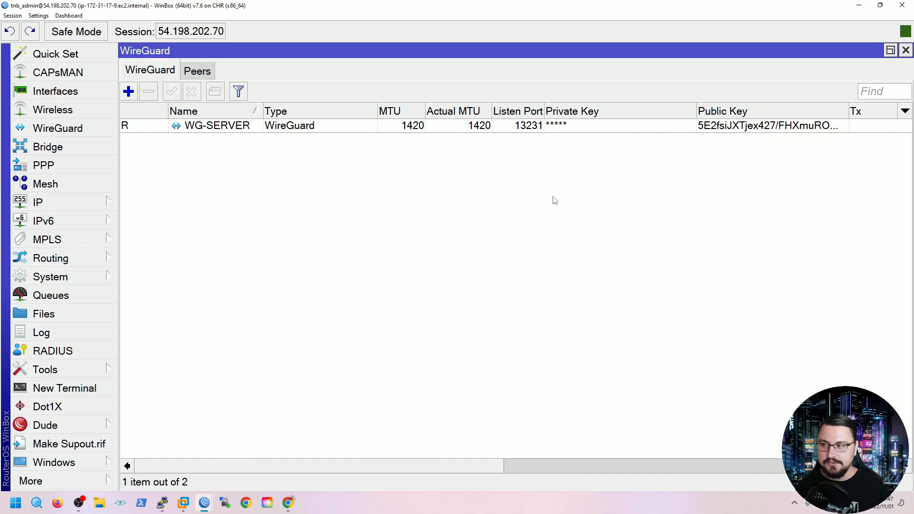
- Assign address 10.0.1.1/24 to WG-SERVER, then close the address list and show WireGuard peers
left_click(95, 202)
left_click(157, 35)
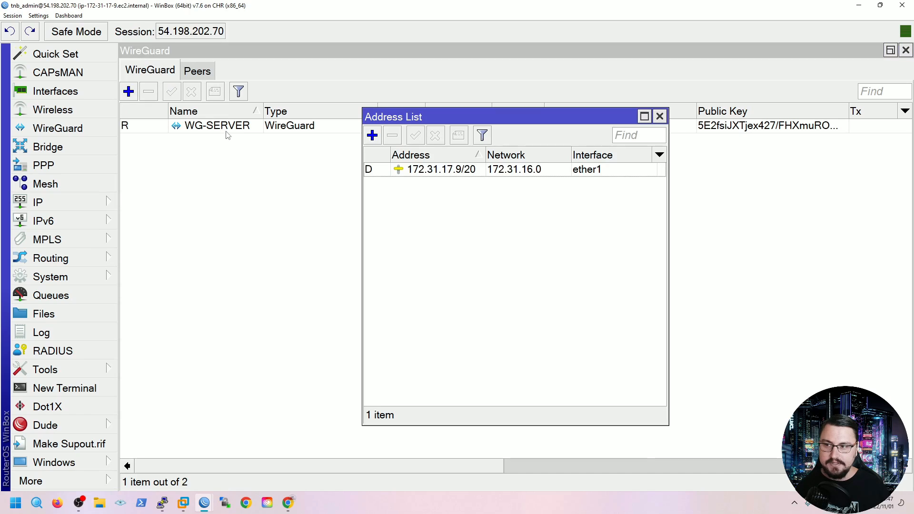
left_click(372, 135)
type("1")
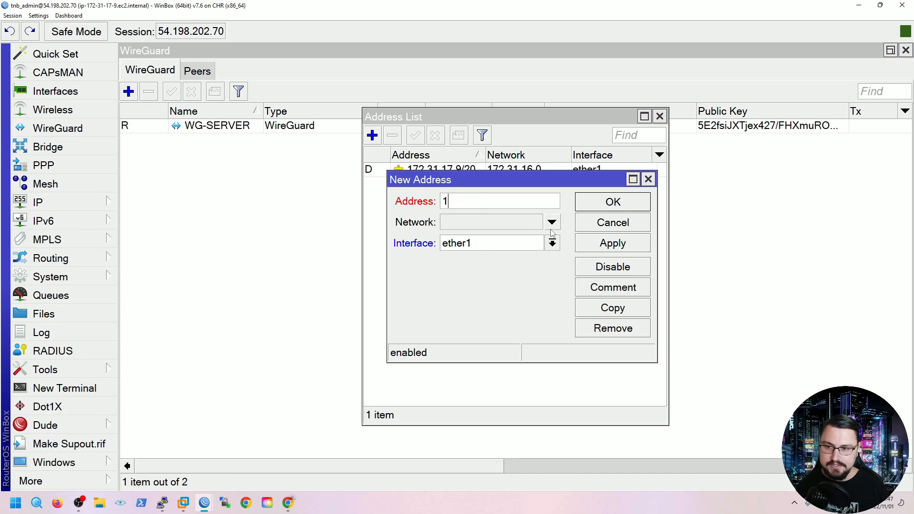
type("0.0.1.1/24")
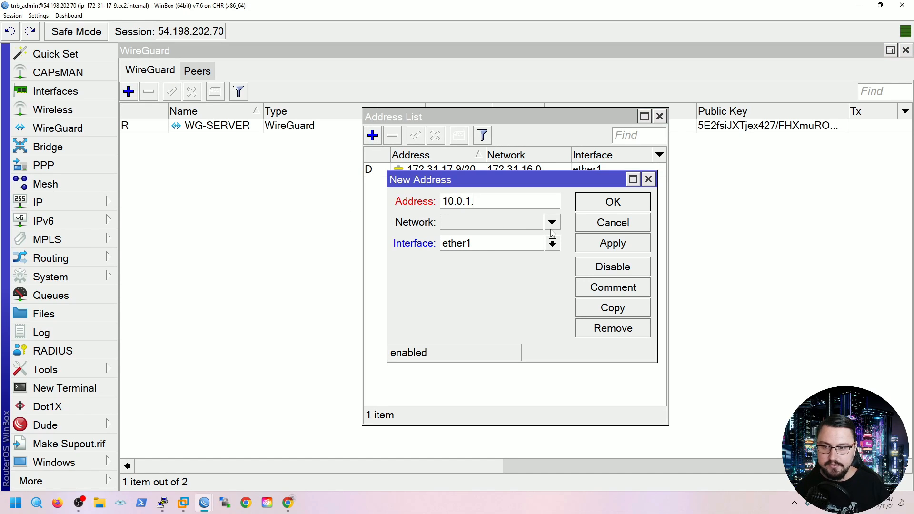
left_click(551, 242)
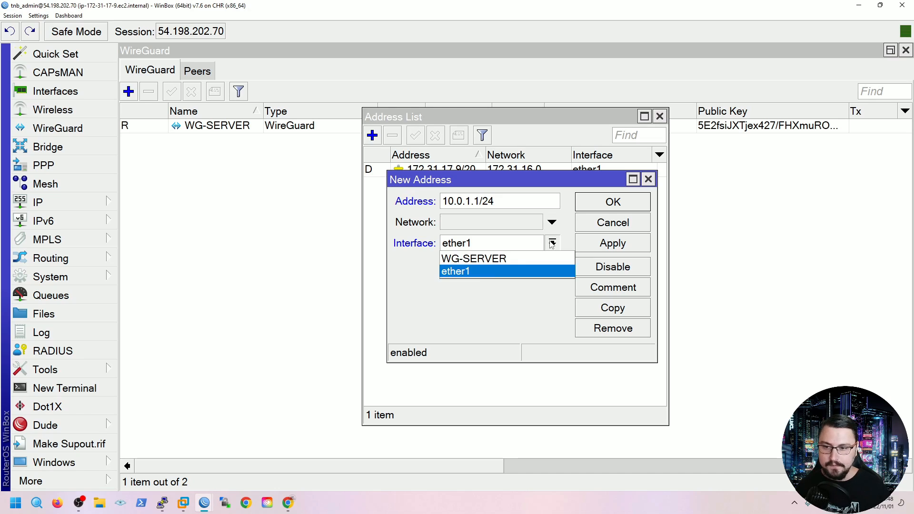
left_click(521, 259)
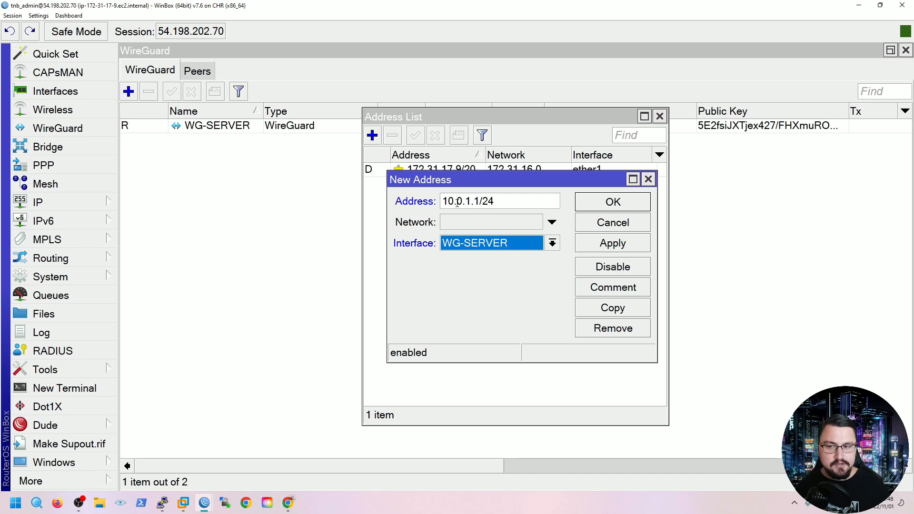
double_click(504, 200)
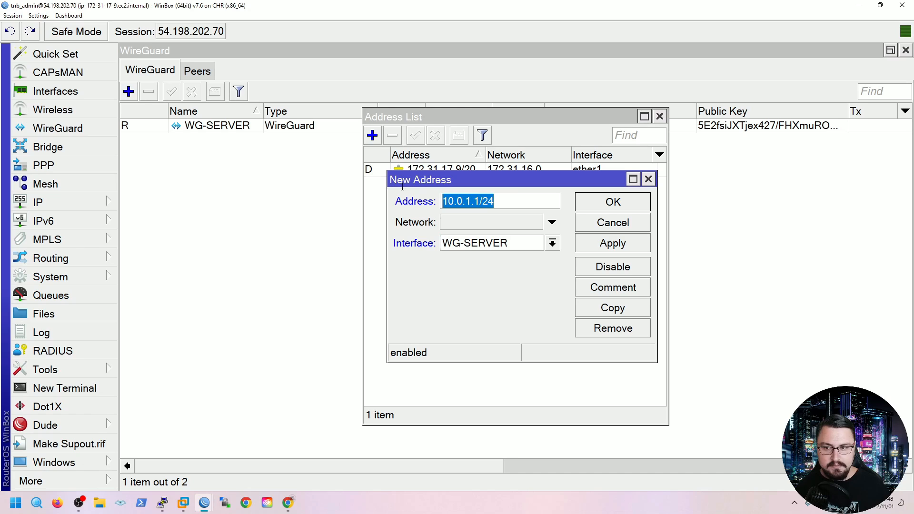
left_click(603, 245)
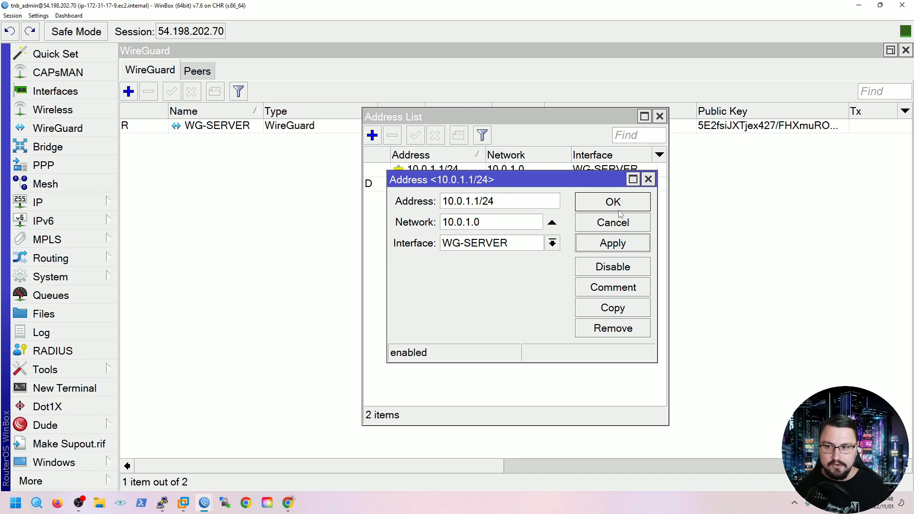
left_click(607, 222)
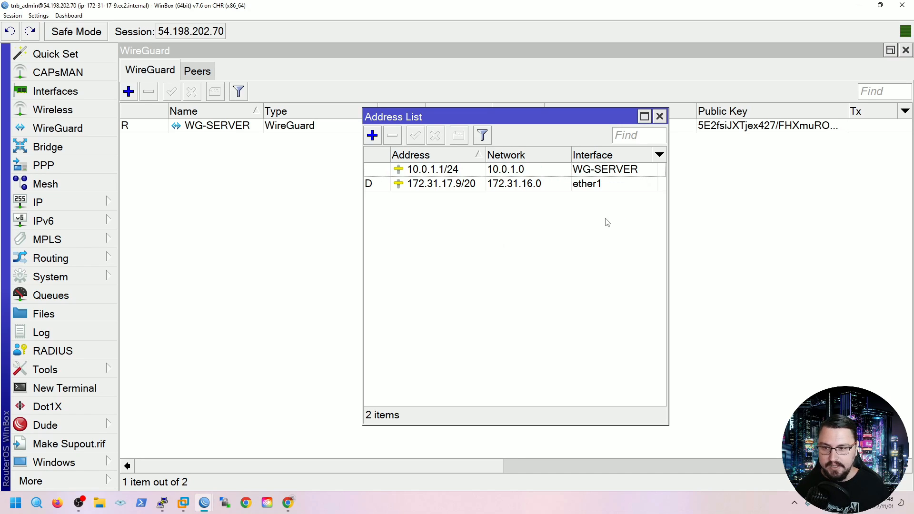
left_click(659, 116)
left_click(197, 71)
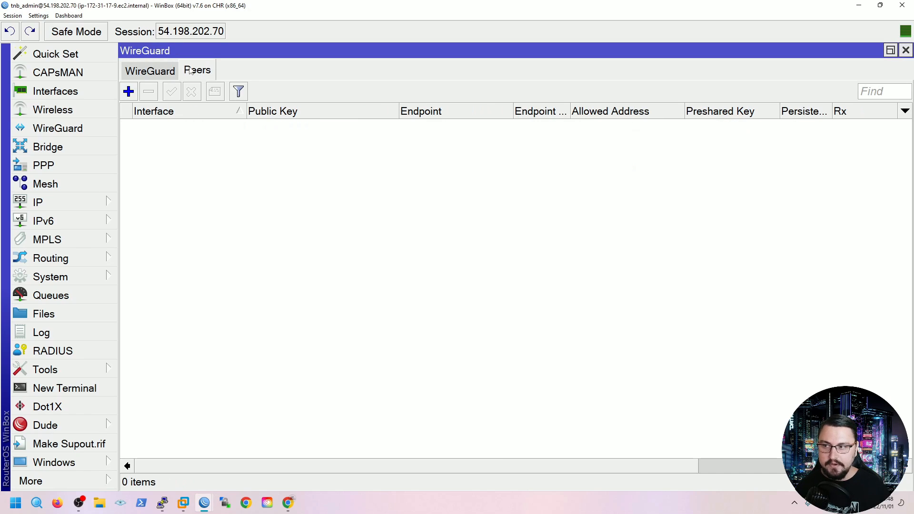
- Create a new WireGuard peer on WG-SERVER and focus its Public Key field
left_click(129, 92)
left_click(512, 172)
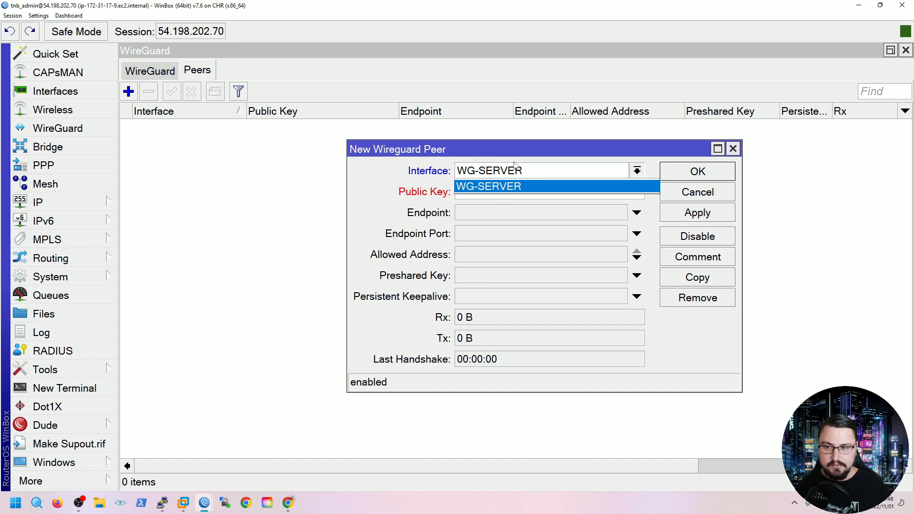
left_click(498, 186)
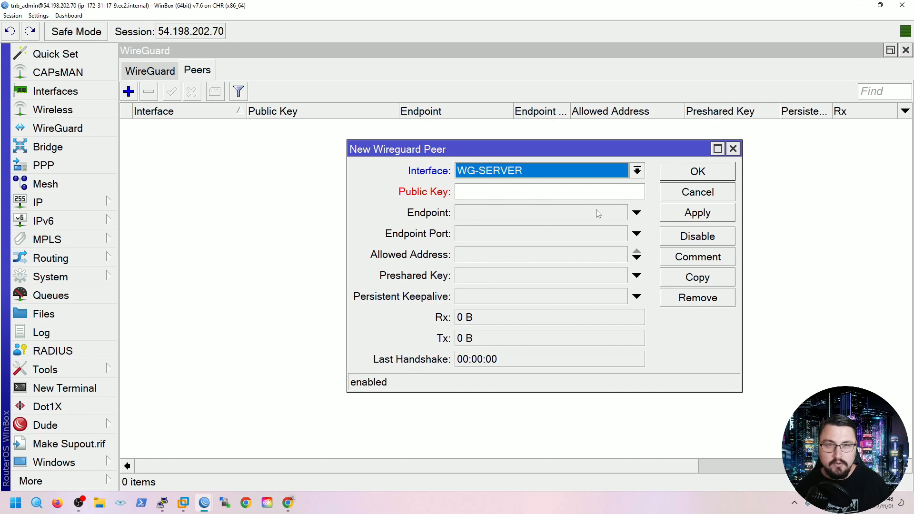
left_click(466, 191)
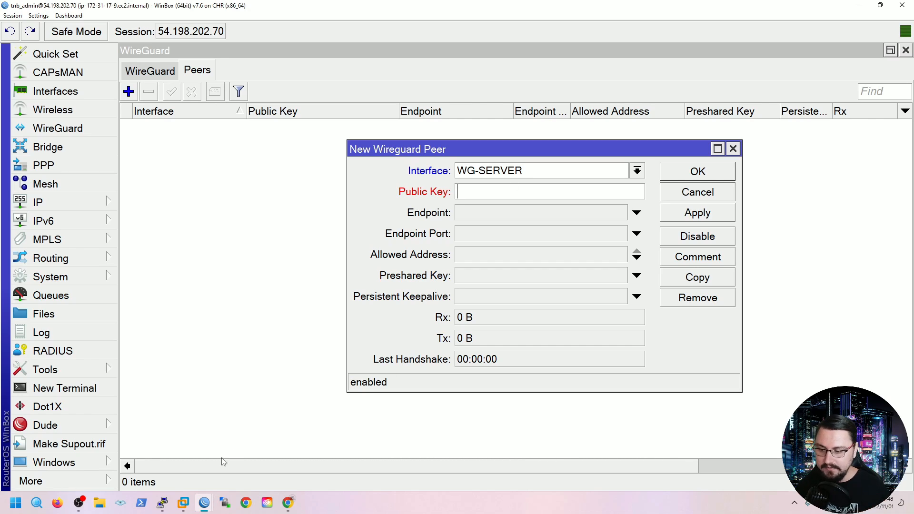
mouse_move(204, 503)
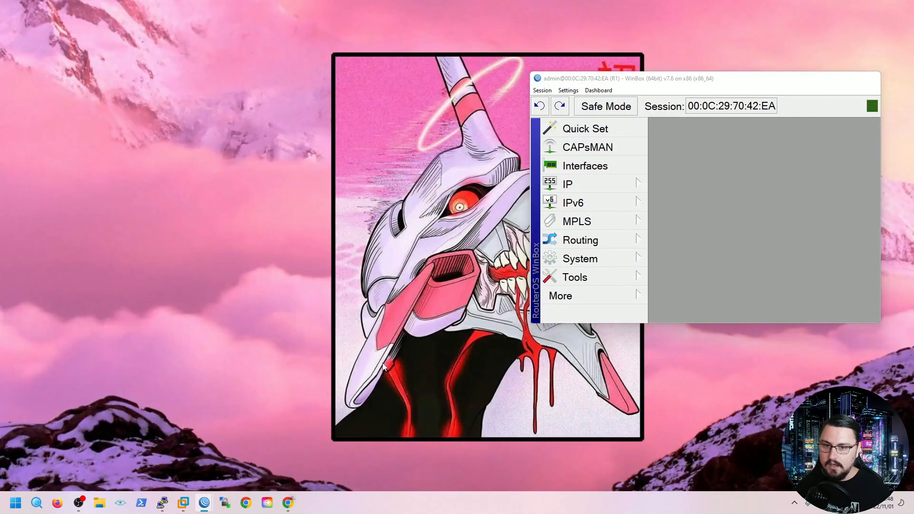
- On the local router, create WireGuard interface WG-AWS-US1, keeping MTU 1420 and listen port 13231
left_click(181, 471)
double_click(592, 84)
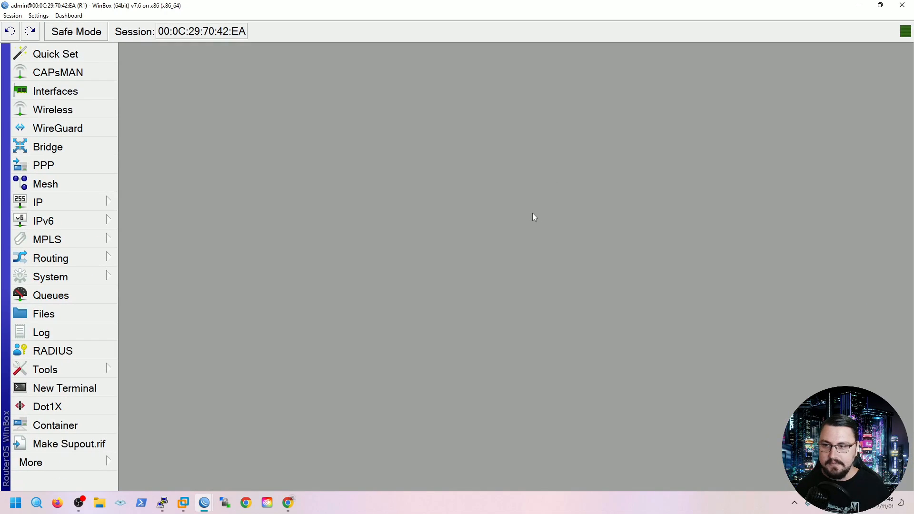
left_click(103, 131)
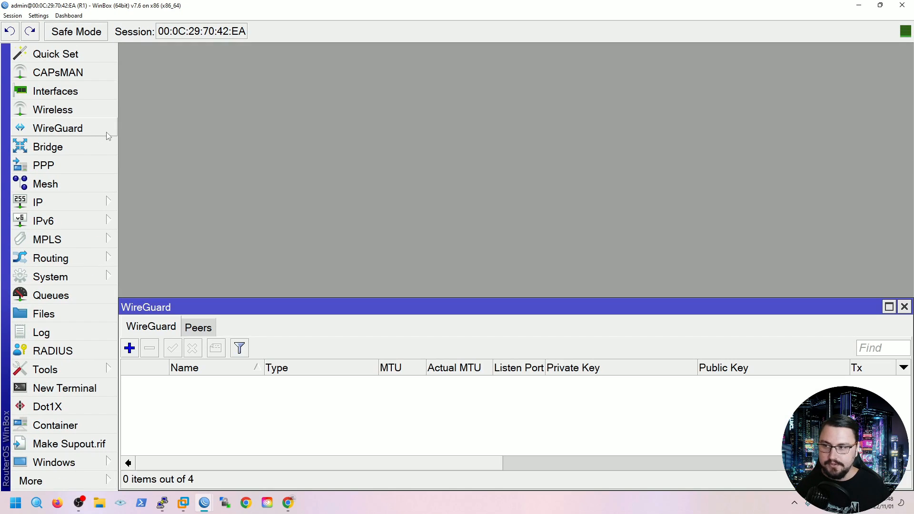
left_click(130, 348)
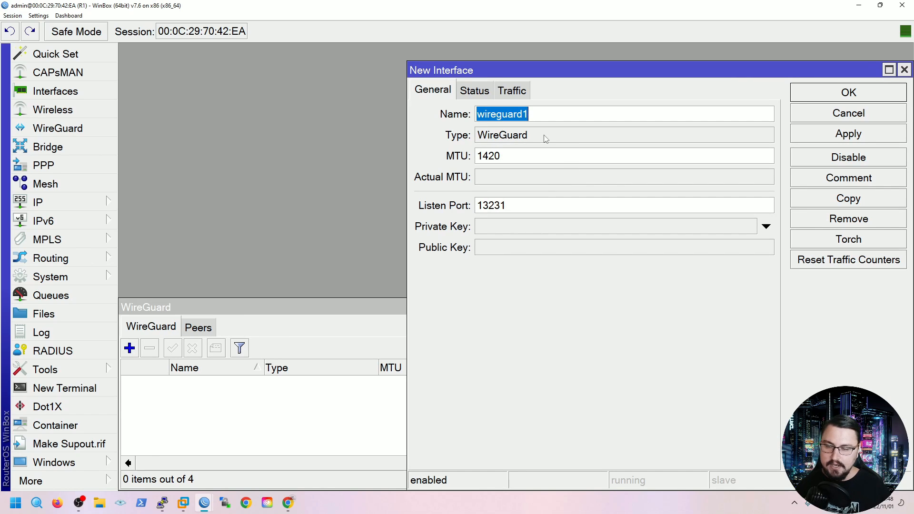
type("WG-")
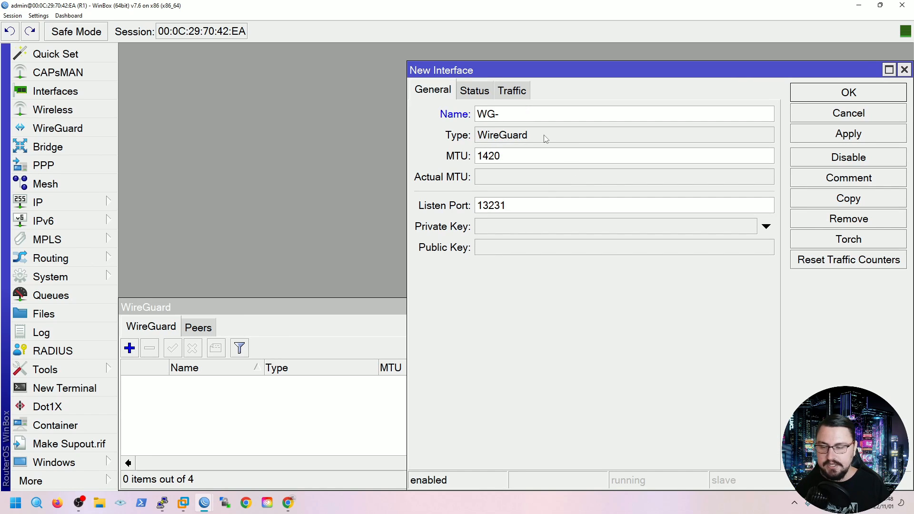
type("AWS-")
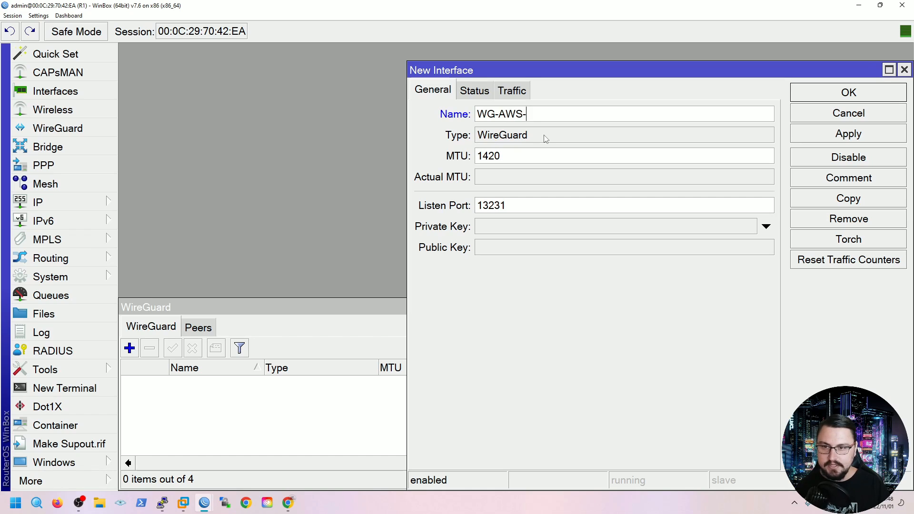
type("US1")
double_click(517, 150)
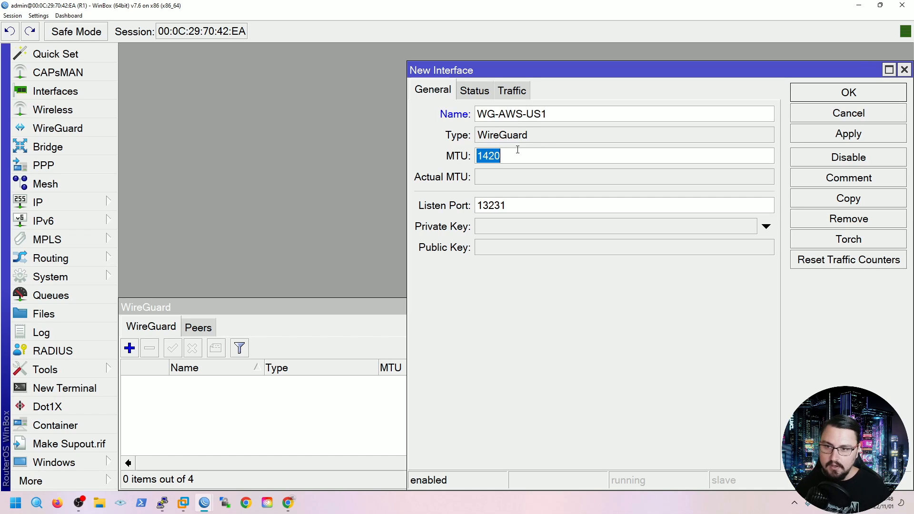
double_click(509, 205)
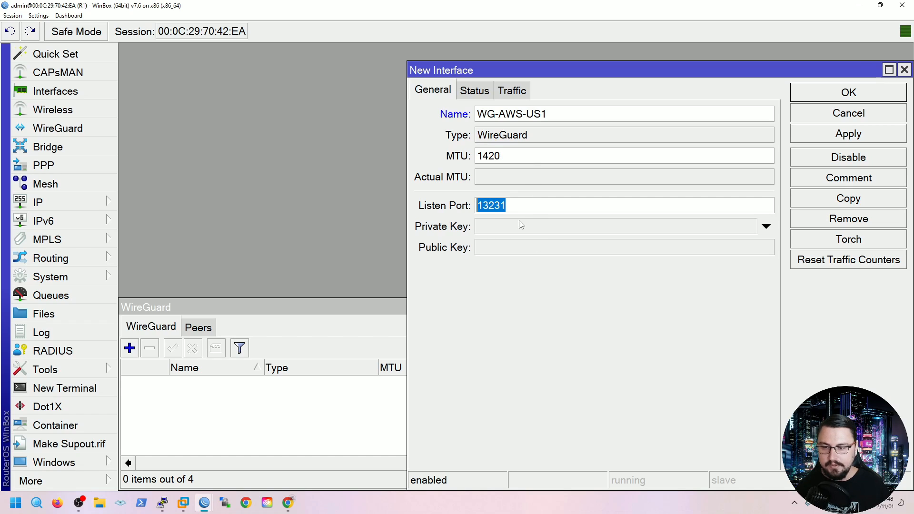
left_click(841, 141)
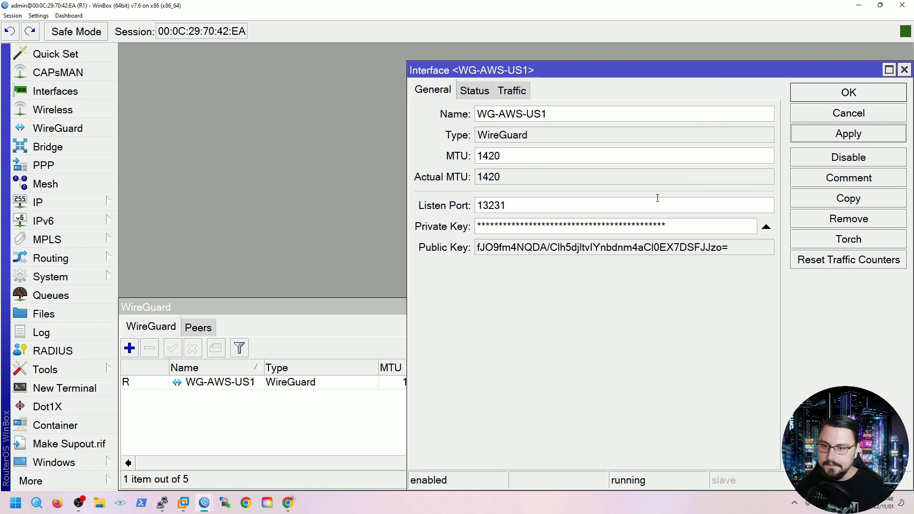
- Copy WG-AWS-US1's generated public key and close the interface settings
left_click_drag(734, 248, 479, 261)
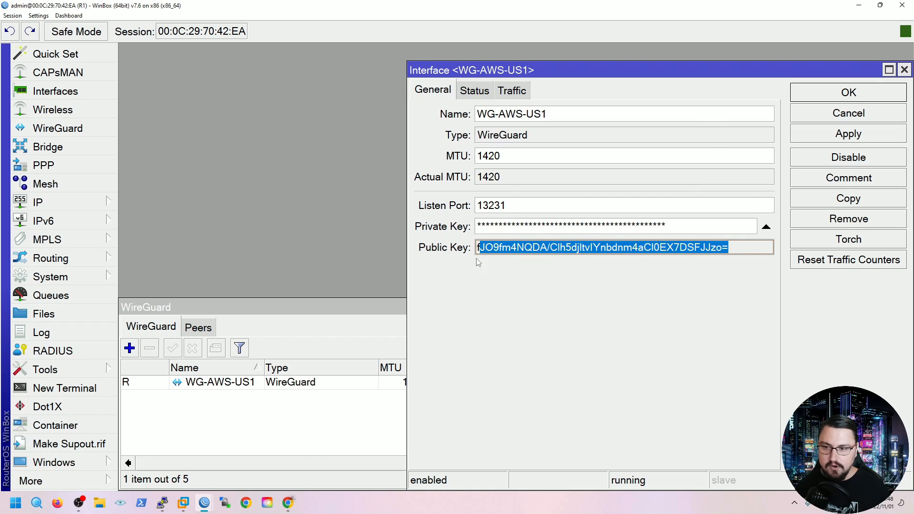
right_click(519, 250)
left_click(547, 256)
key("Return")
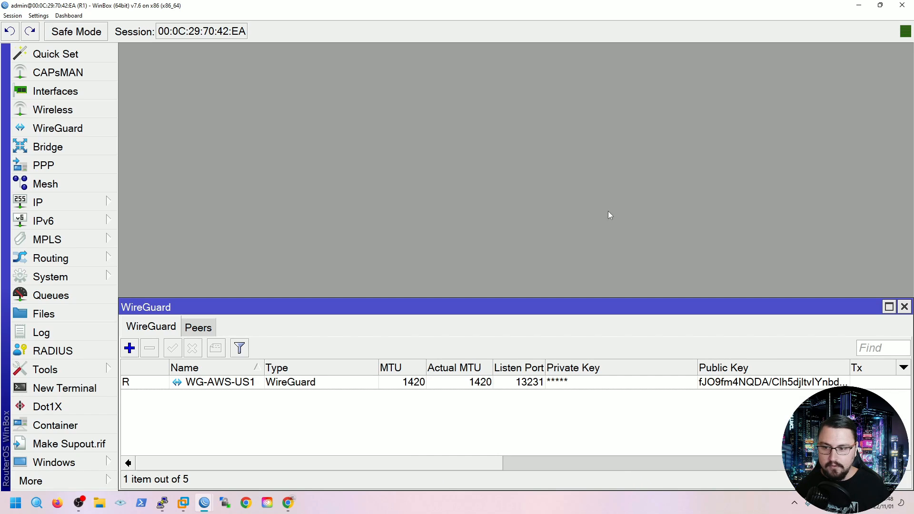
- Add IP address 10.0.1.2/24 on interface WG-AWS-US1 of the local router
left_click(53, 202)
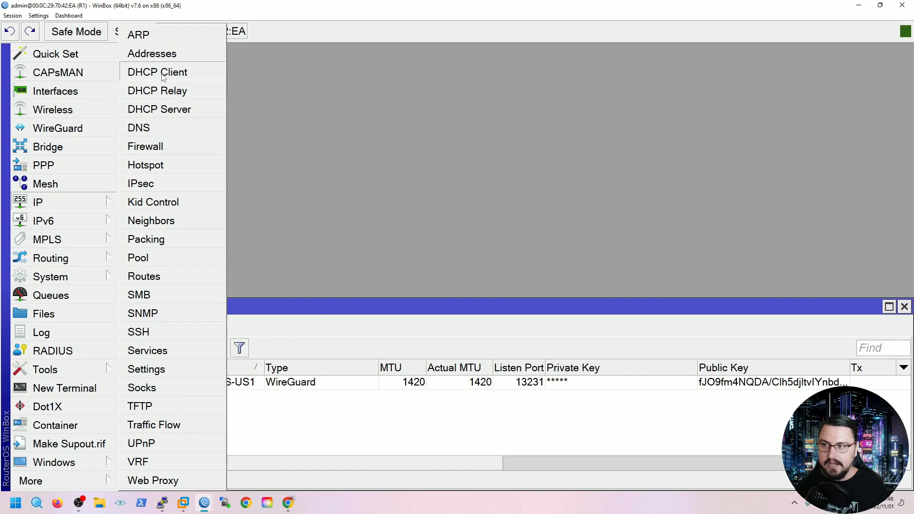
left_click(153, 54)
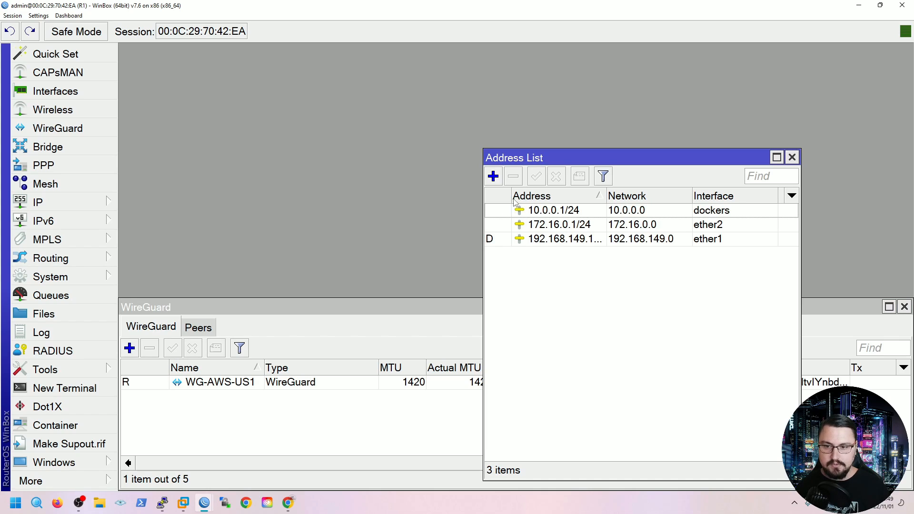
left_click(494, 179)
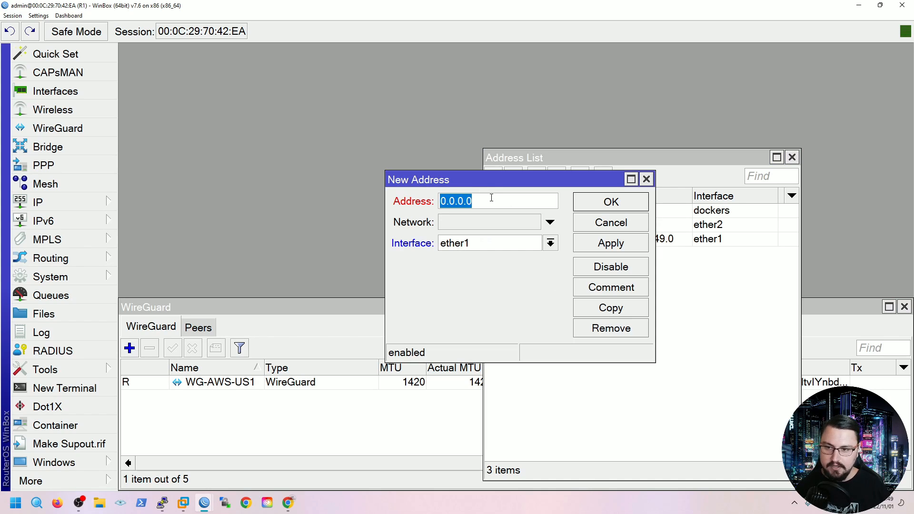
type("10.0.1")
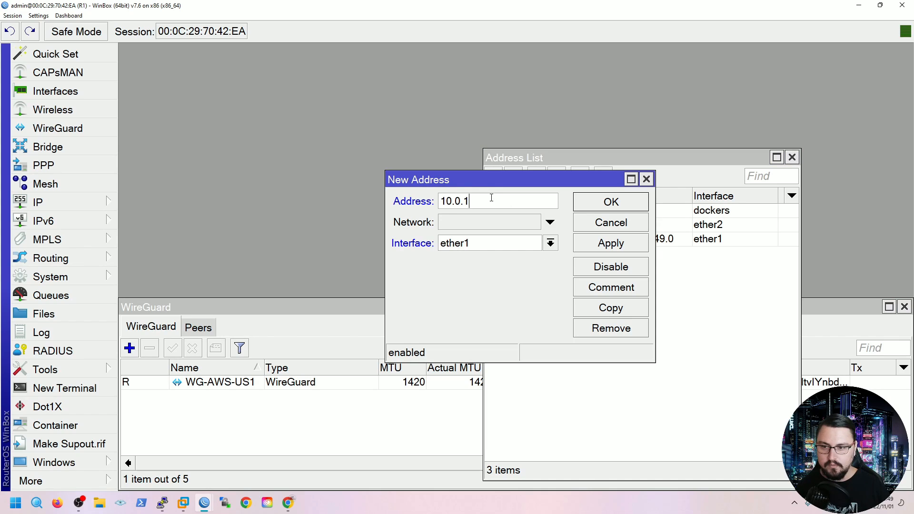
type(".2/24")
key("Tab")
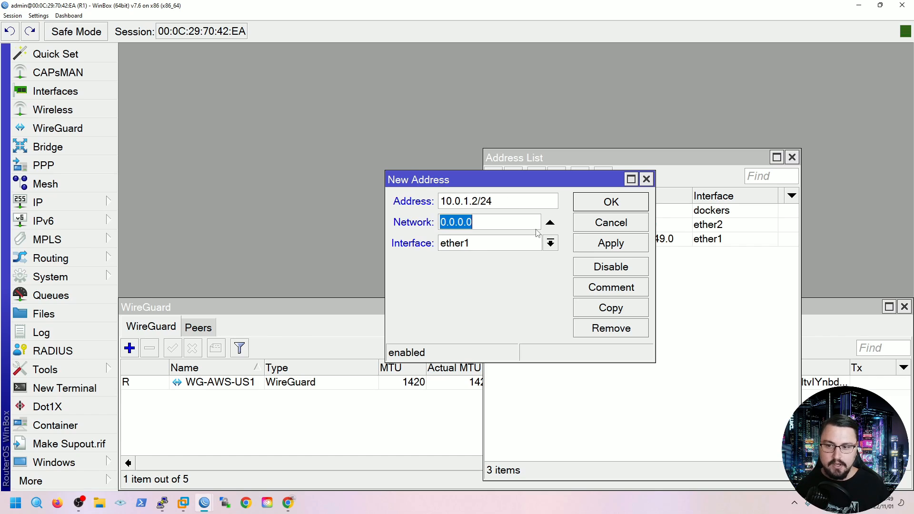
left_click(550, 243)
left_click(556, 259)
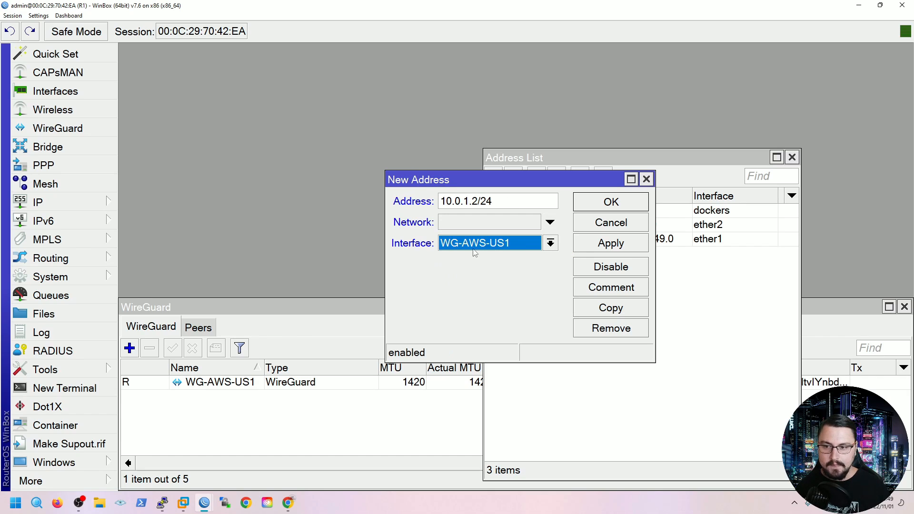
left_click(594, 245)
left_click(602, 209)
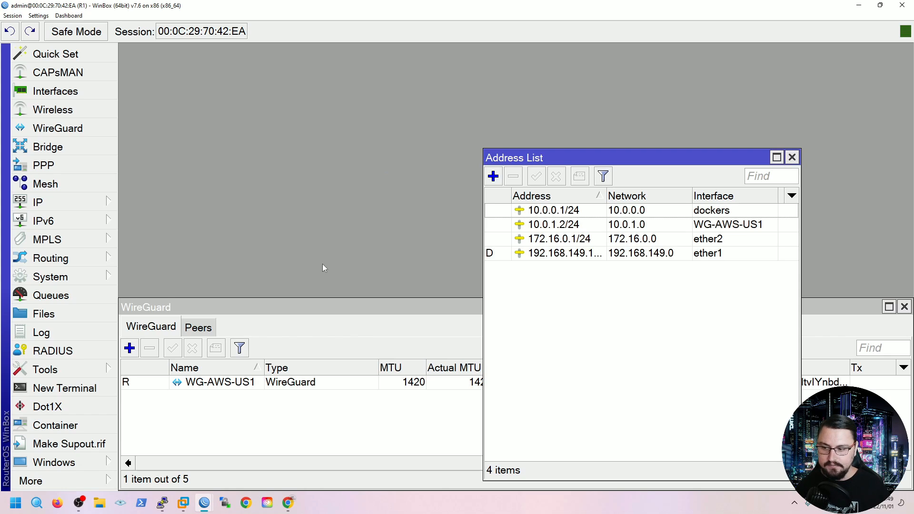
- Paste the local router's public key into the AWS router's new WG-SERVER peer
mouse_move(205, 503)
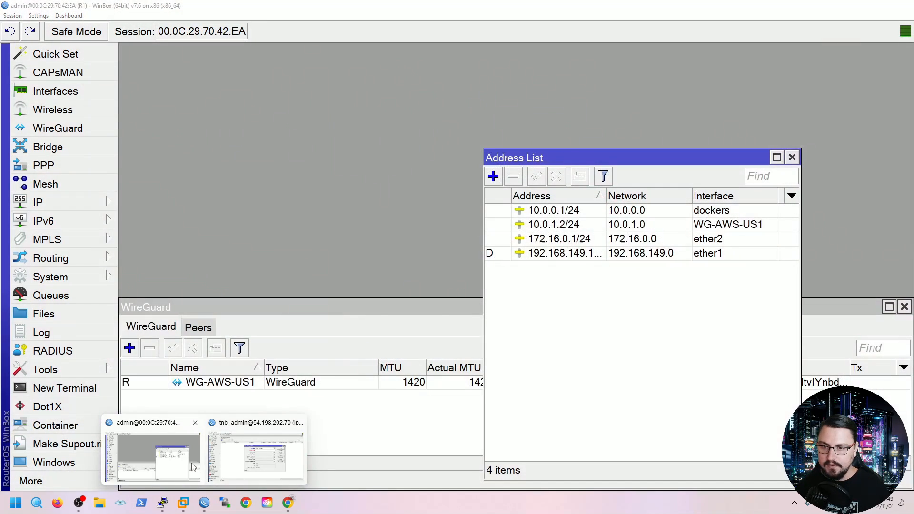
left_click(257, 457)
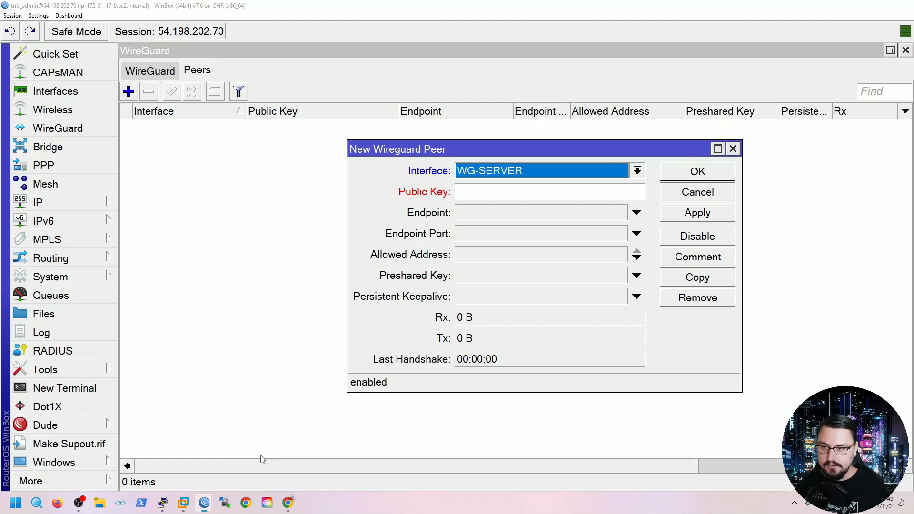
left_click(494, 196)
key("ctrl+v")
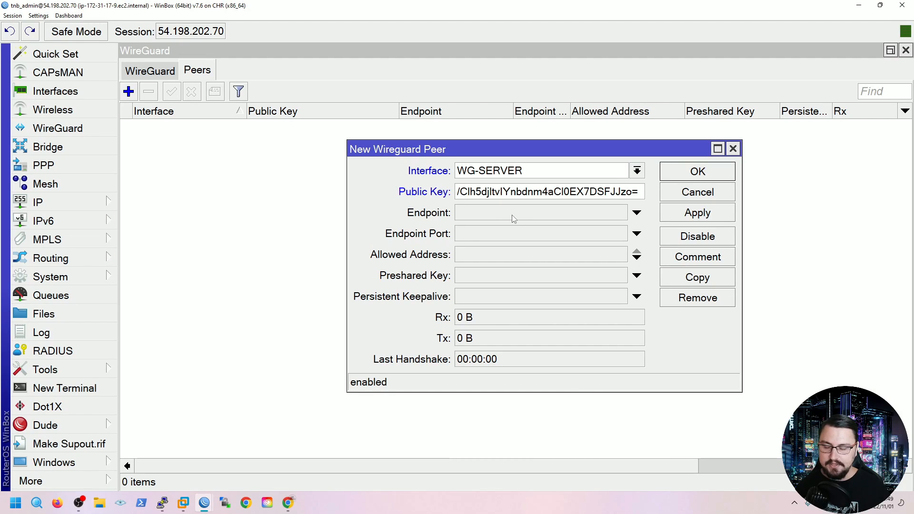
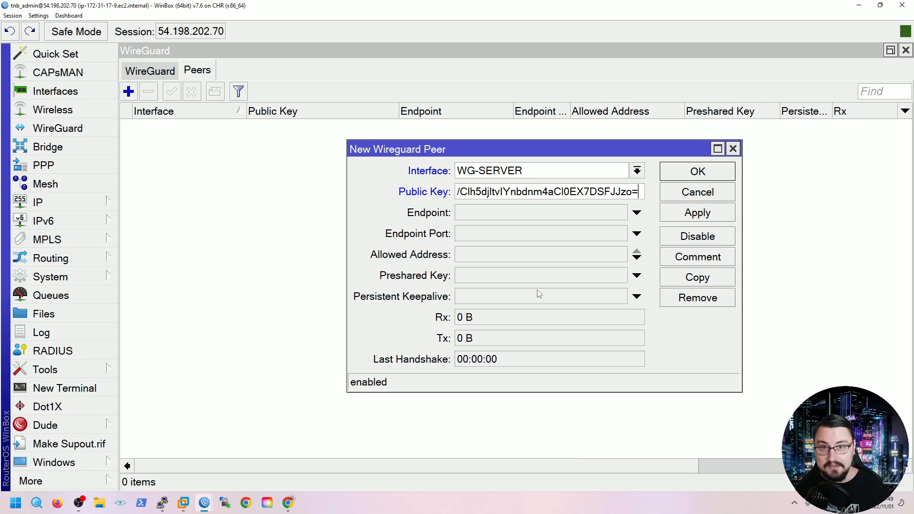
- Give the new WG-SERVER peer allowed address 10.0.1.2/32, remove the ::/0 entry, and save it
left_click(479, 260)
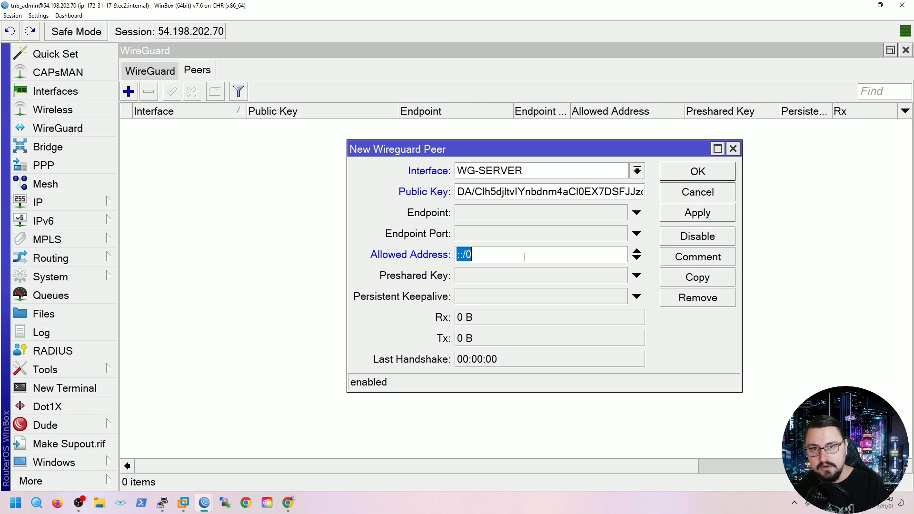
type("10")
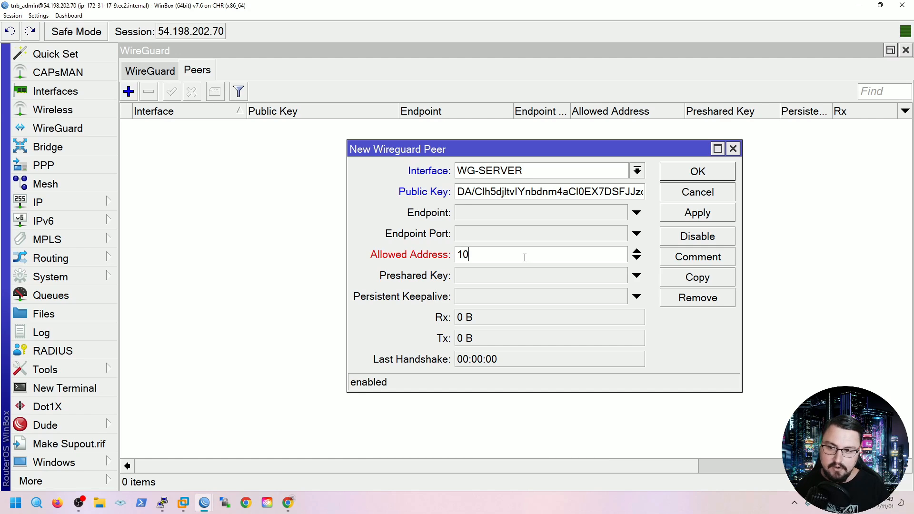
type(".0.1")
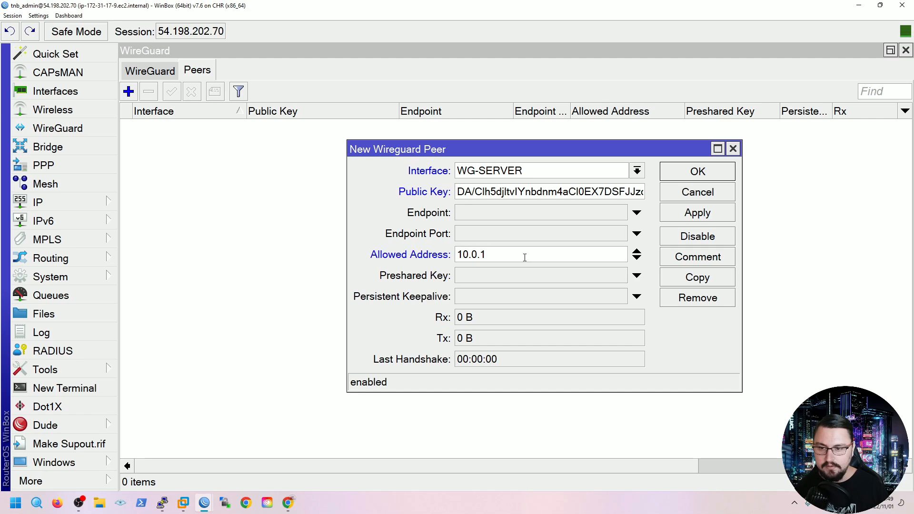
type(".2/32")
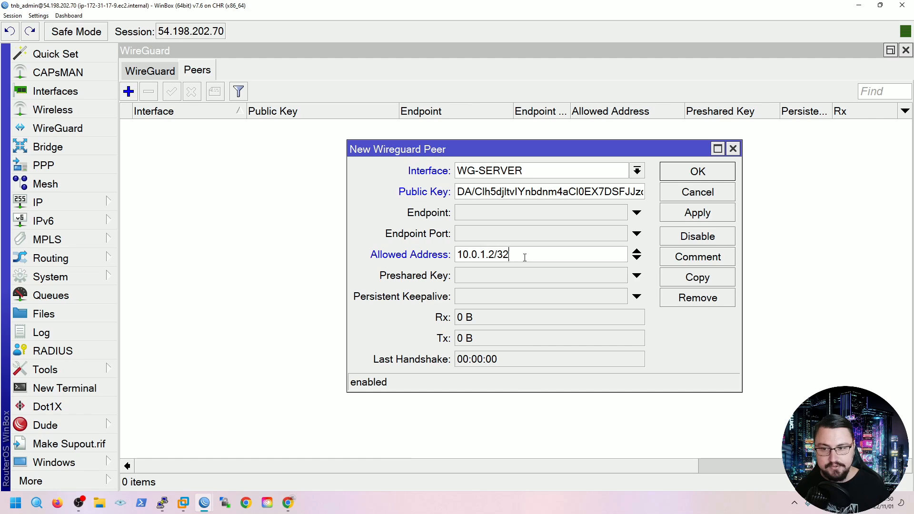
left_click_drag(525, 257, 450, 264)
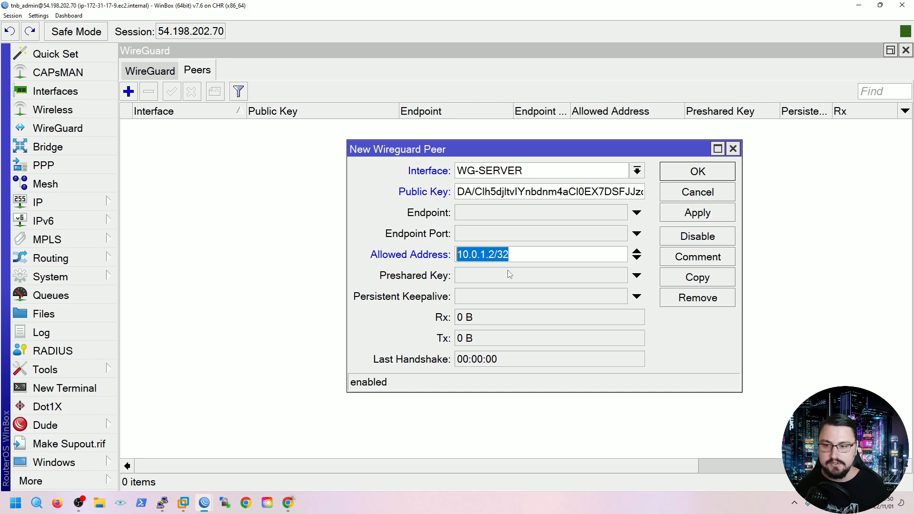
left_click(533, 258)
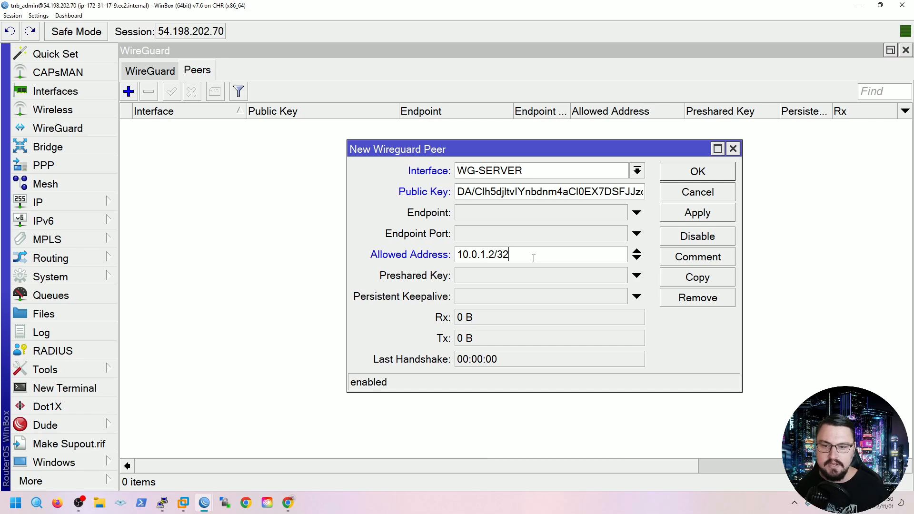
left_click(637, 258)
left_click(550, 277)
left_click_drag(550, 277, 312, 273)
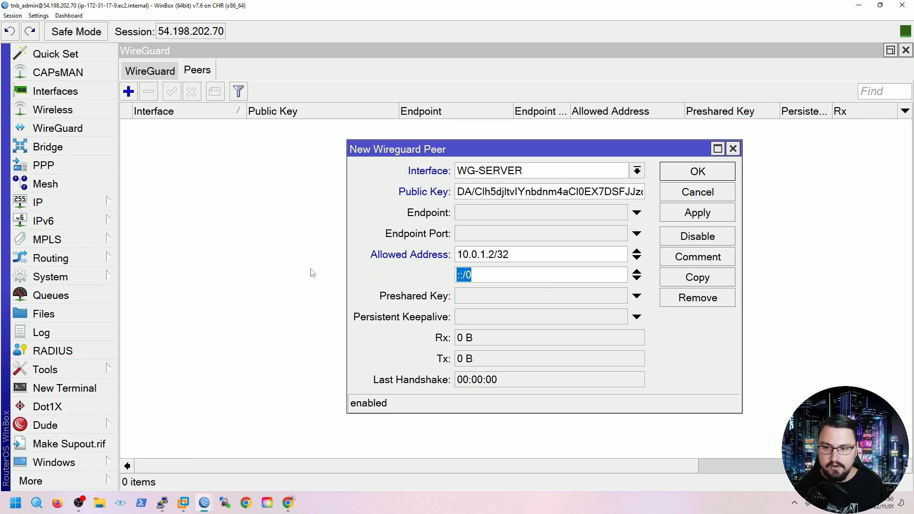
left_click(637, 270)
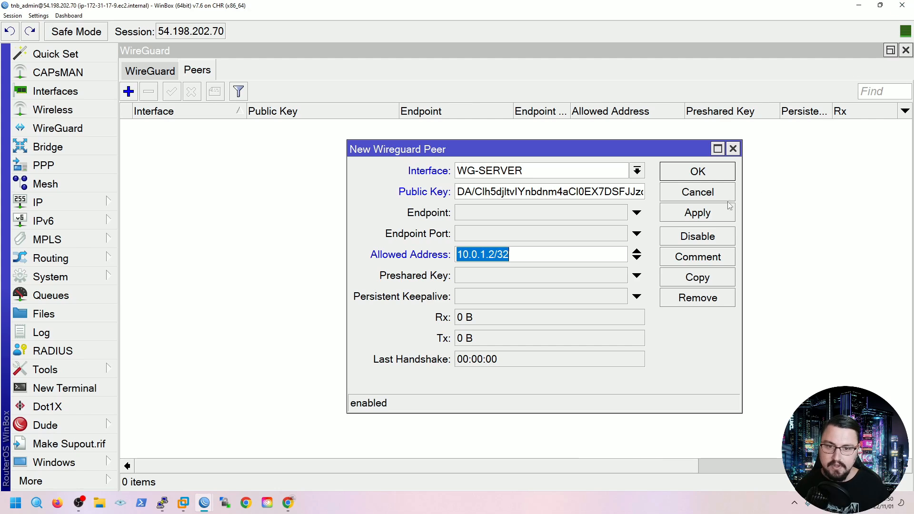
left_click(716, 213)
left_click(697, 173)
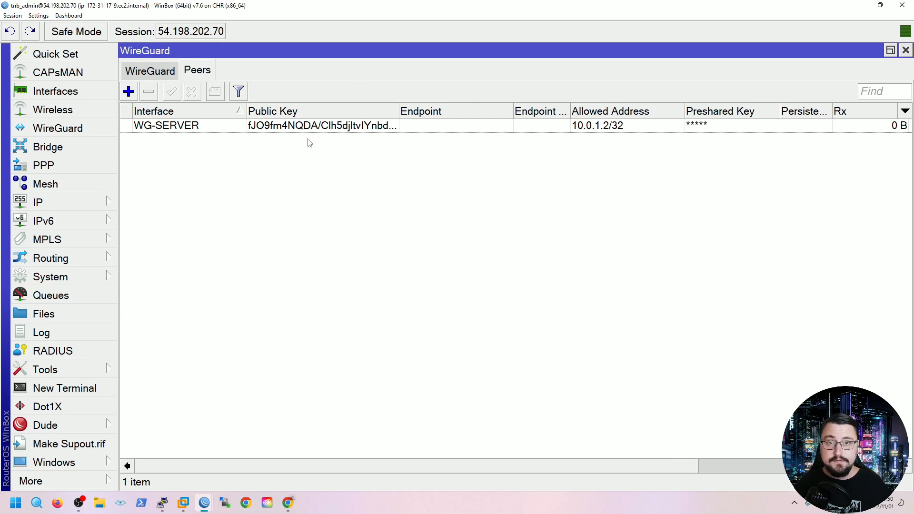
- Copy the public key of the AWS router's WG-SERVER interface
left_click(161, 75)
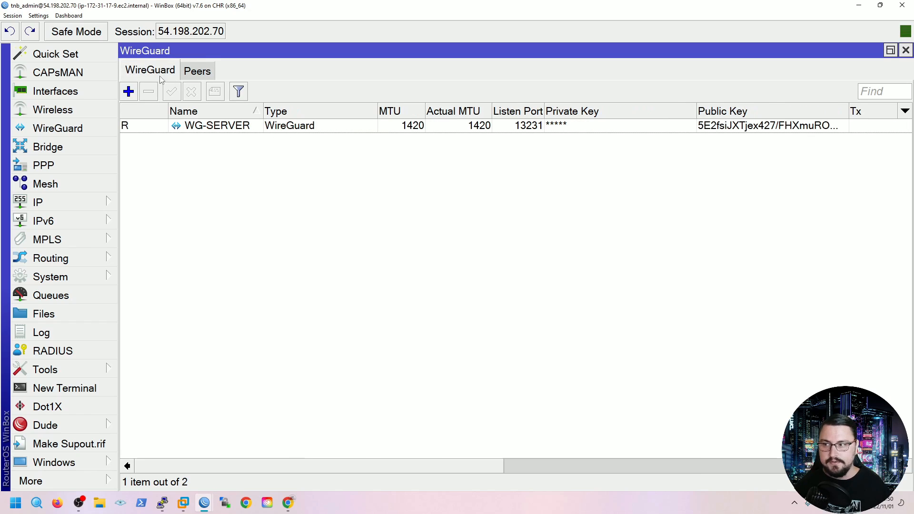
double_click(198, 125)
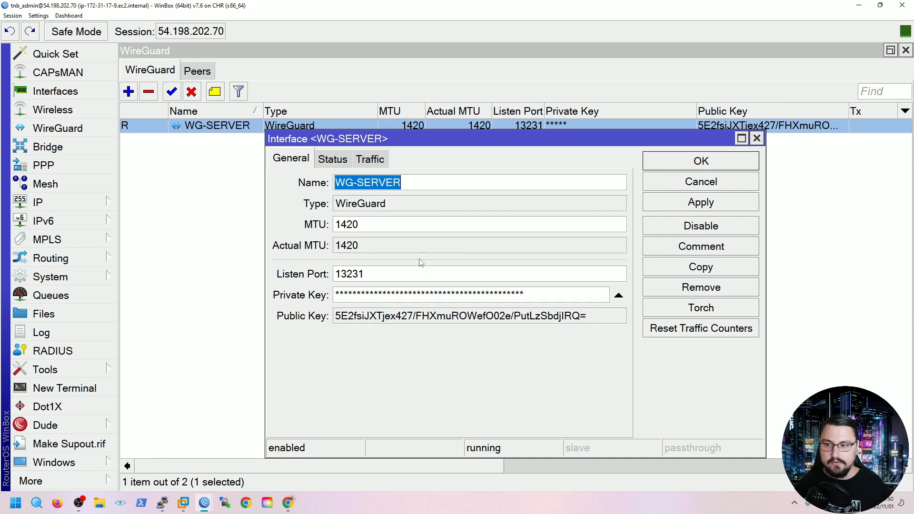
left_click_drag(605, 315, 304, 315)
right_click(367, 316)
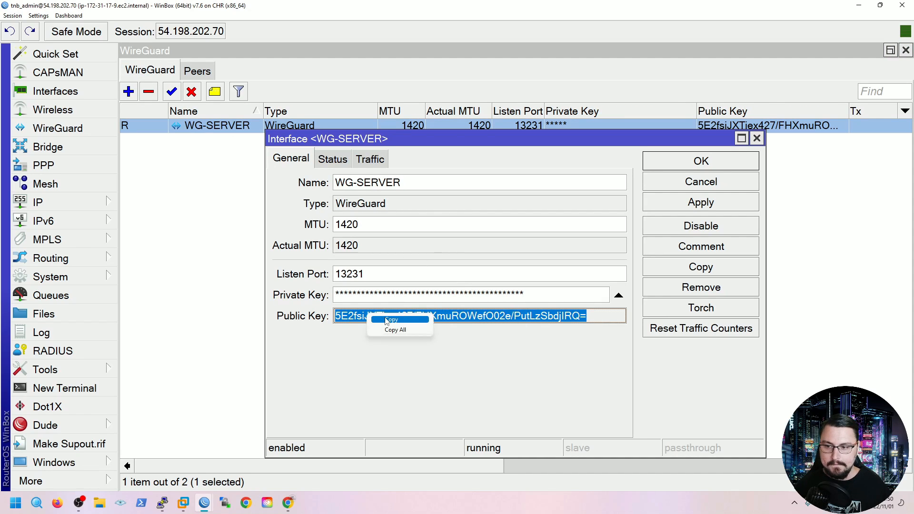
left_click(384, 321)
left_click(756, 139)
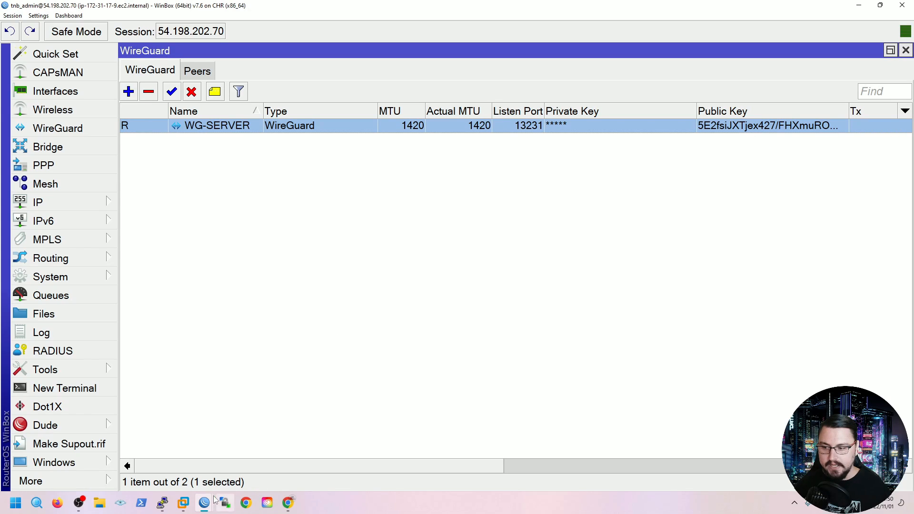
- Start a new R1 peer on WG-AWS-US1 holding the server's public key, then select the instance's public IP
mouse_move(204, 502)
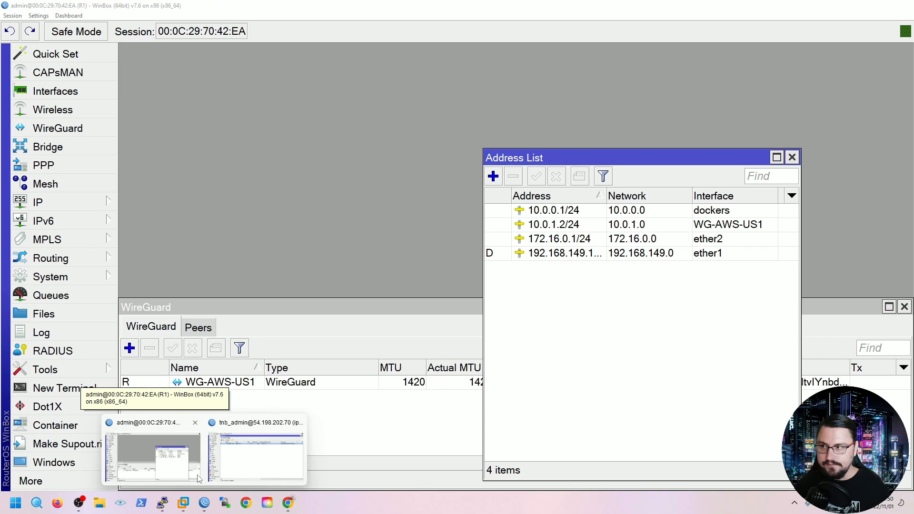
left_click(199, 478)
left_click(231, 311)
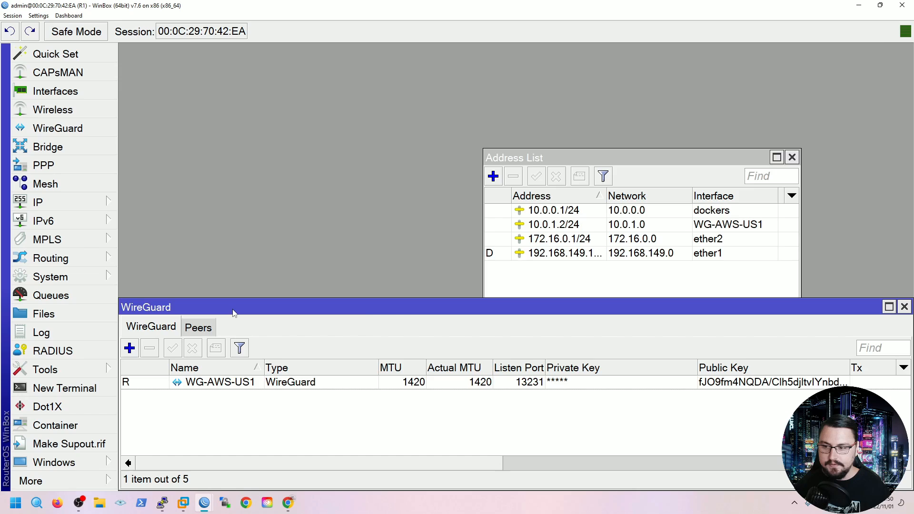
double_click(231, 310)
left_click(196, 77)
left_click(128, 91)
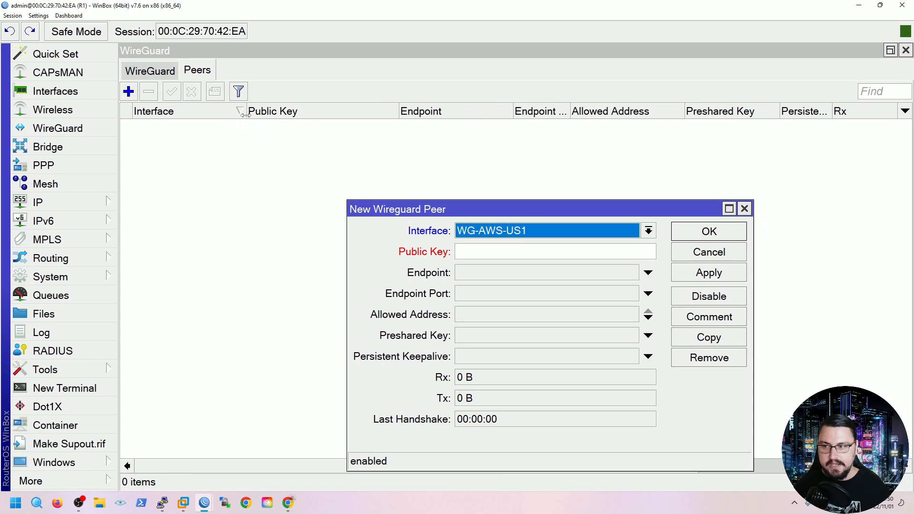
left_click(487, 234)
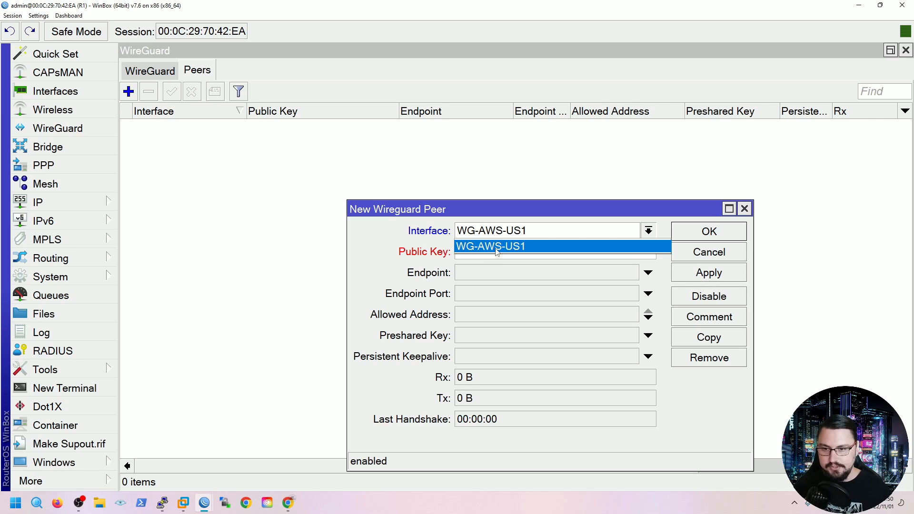
left_click(495, 247)
left_click(483, 252)
key("ctrl+v")
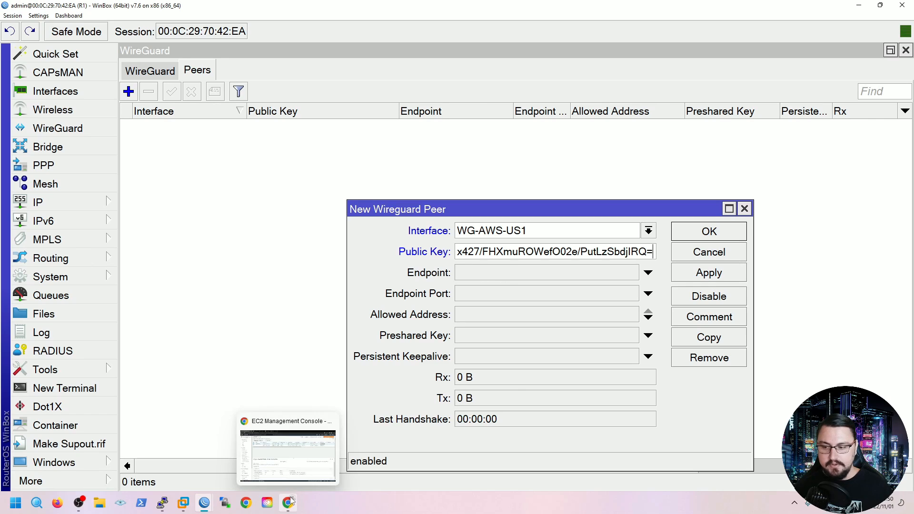
left_click(291, 502)
left_click_drag(766, 131, 813, 134)
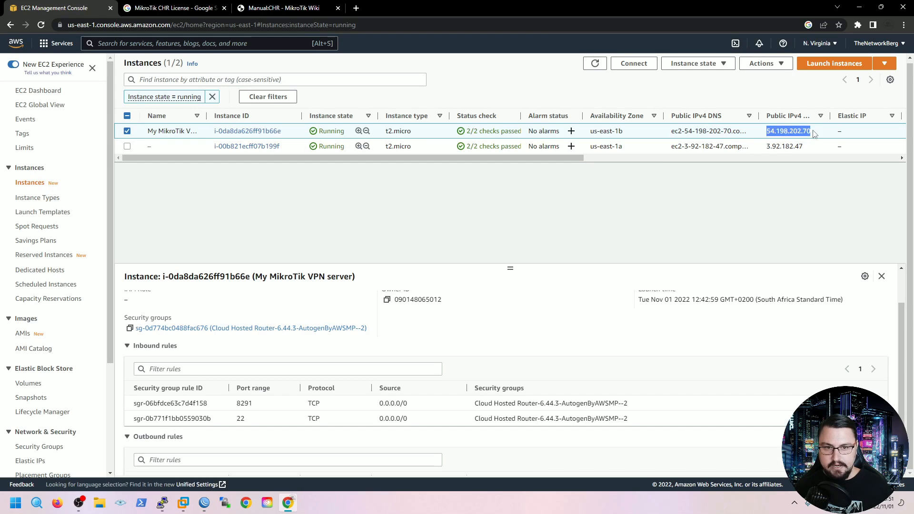
- Copy the AWS instance's public IP 54.198.202.70 into the peer's endpoint field
right_click(775, 133)
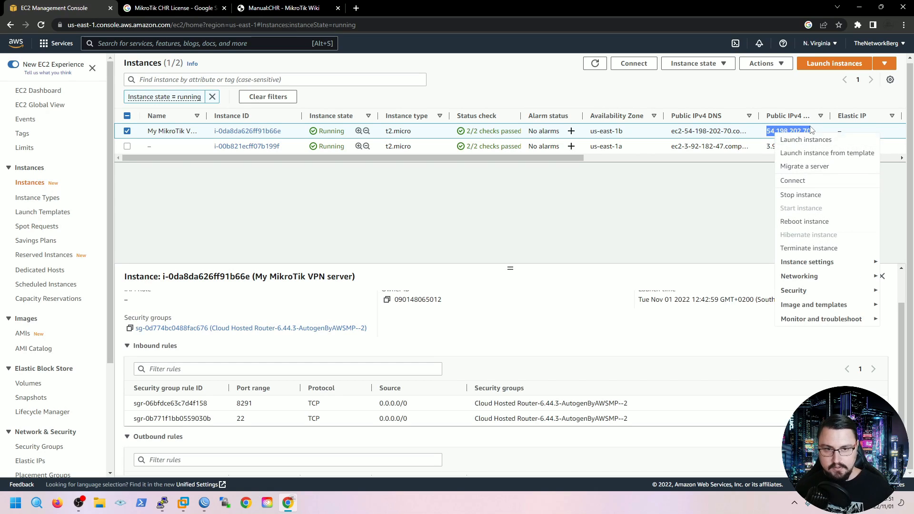
left_click_drag(806, 130, 770, 130)
key("ctrl+c")
key("alt+Tab")
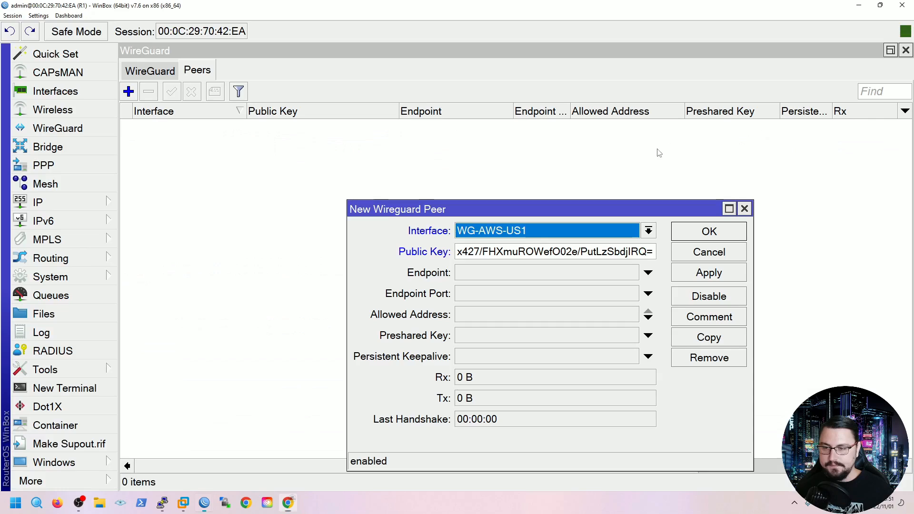
left_click(493, 280)
key("ctrl+v")
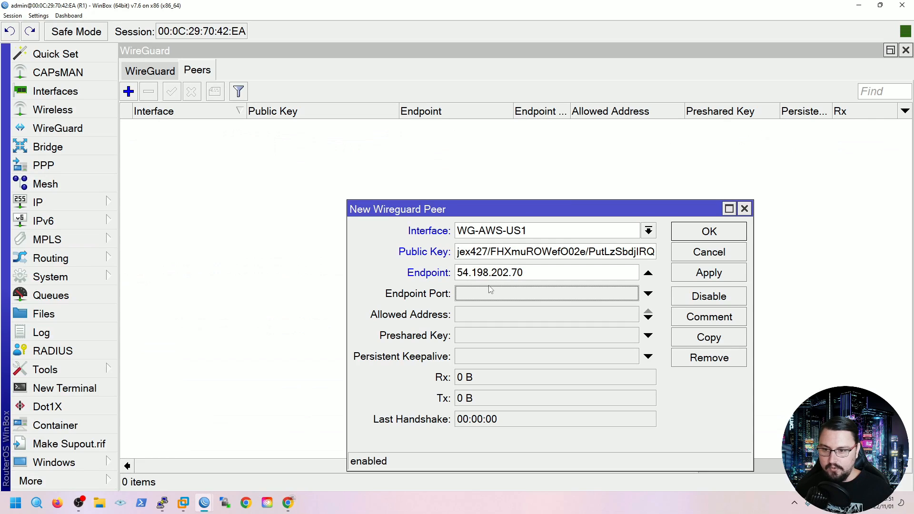
- Set the peer's endpoint port to 13231
key("alt+Tab")
key("alt+Tab")
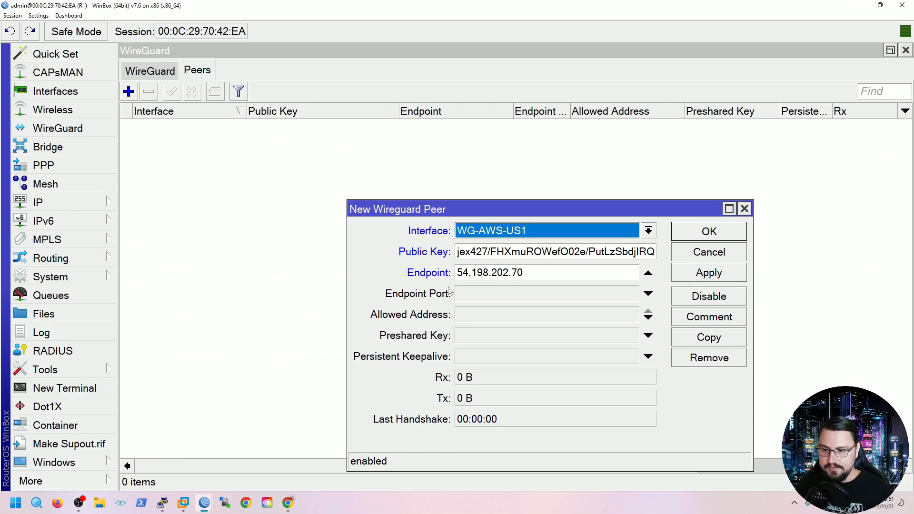
key("alt+Tab")
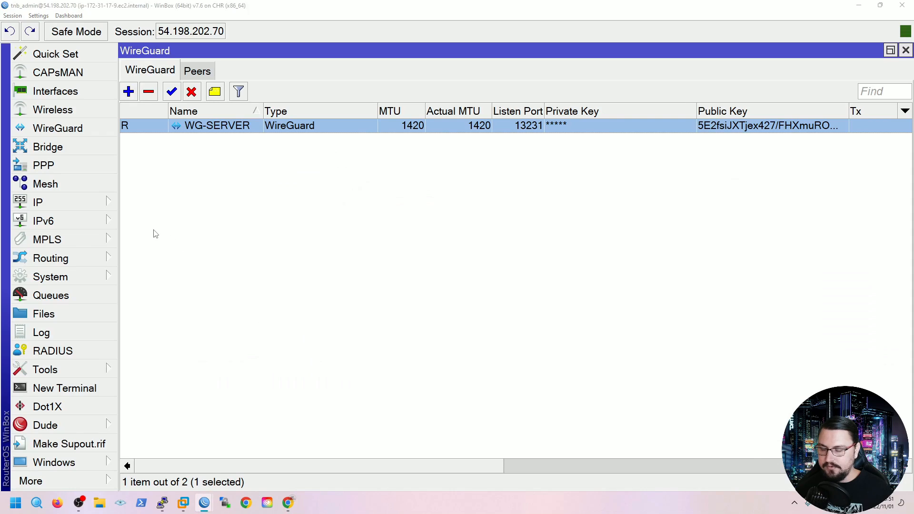
key("alt+Tab")
left_click(479, 293)
type("132")
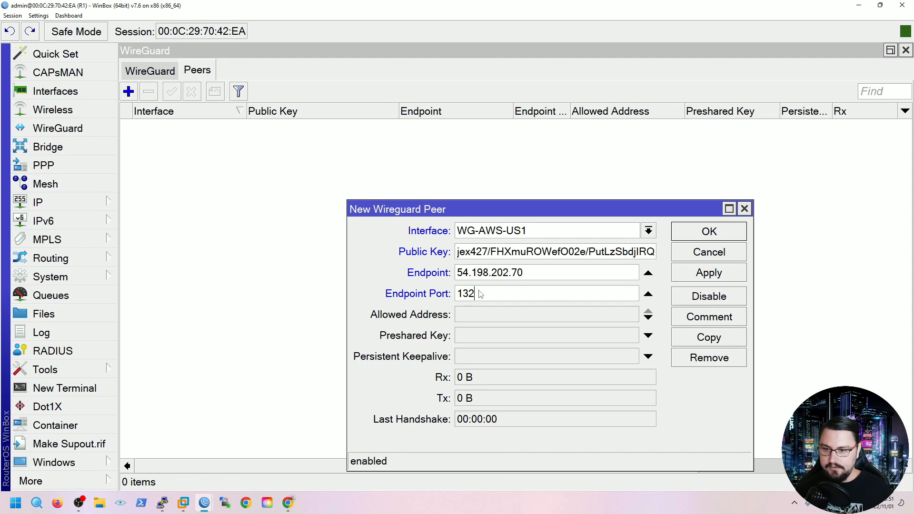
type("31")
key("Tab")
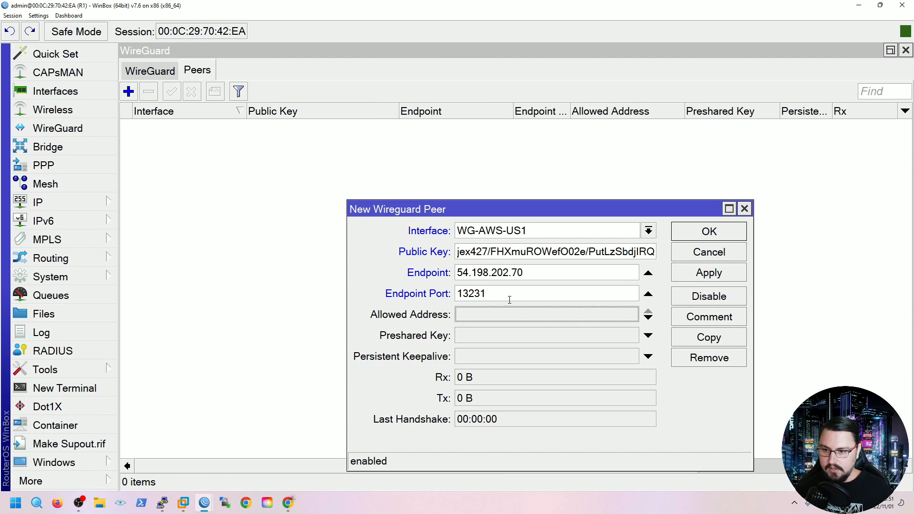
- Set the peer's allowed address to 0.0.0.0/0 and save the peer
left_click(485, 315)
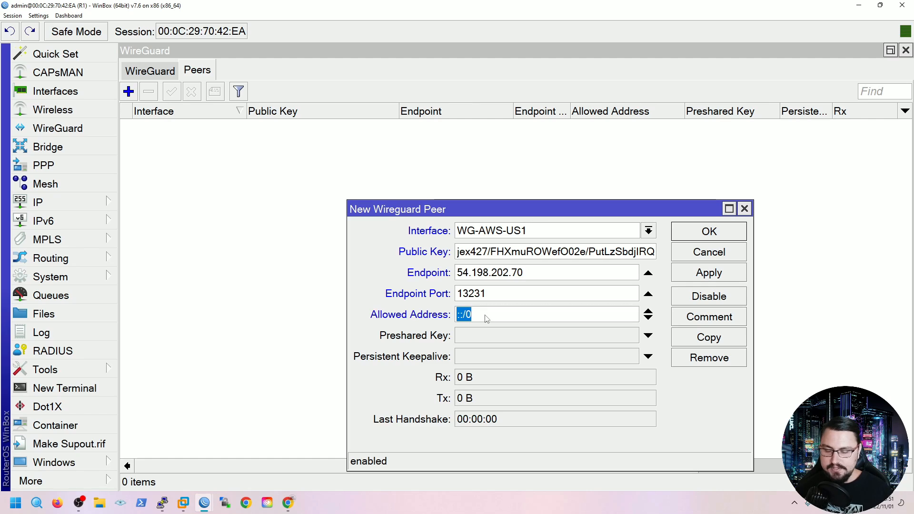
type("-")
type(".0.0.0")
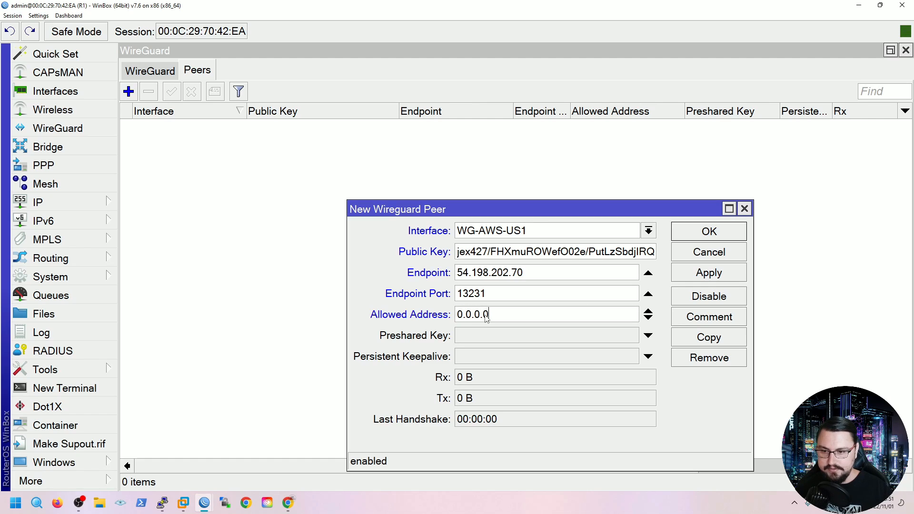
left_click_drag(533, 316, 451, 317)
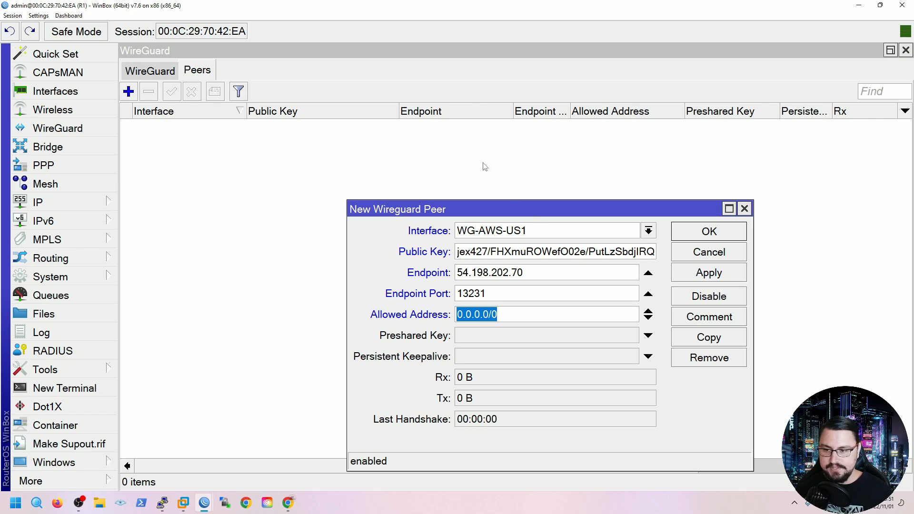
left_click(707, 269)
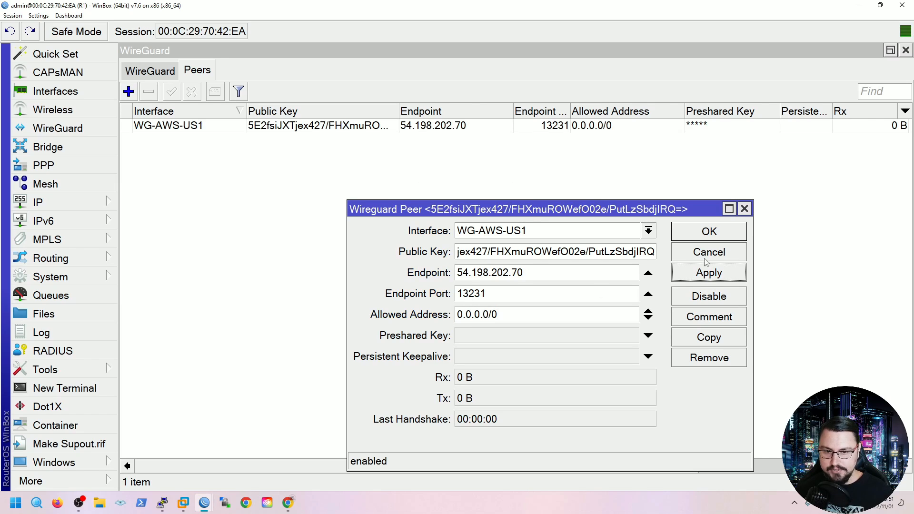
left_click(700, 233)
left_click(528, 465)
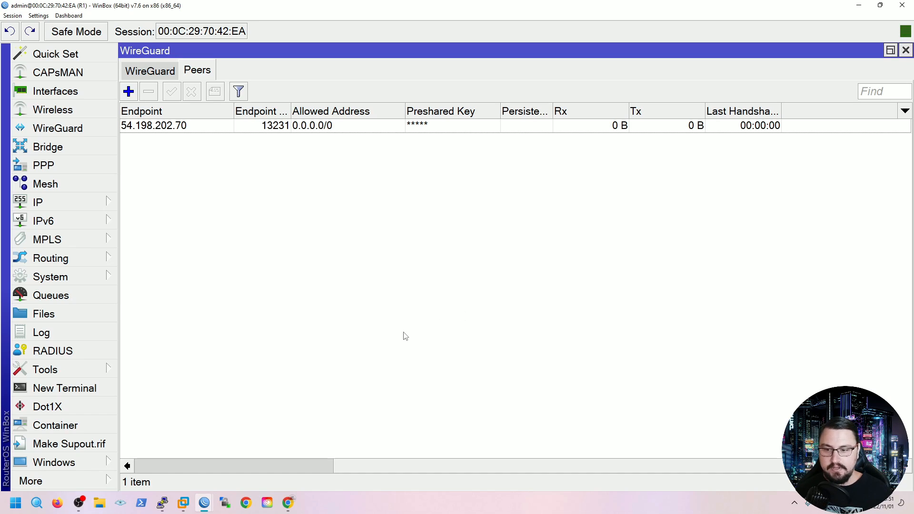
- Open the inbound rules of the VPN server instance's security group for editing
left_click(288, 502)
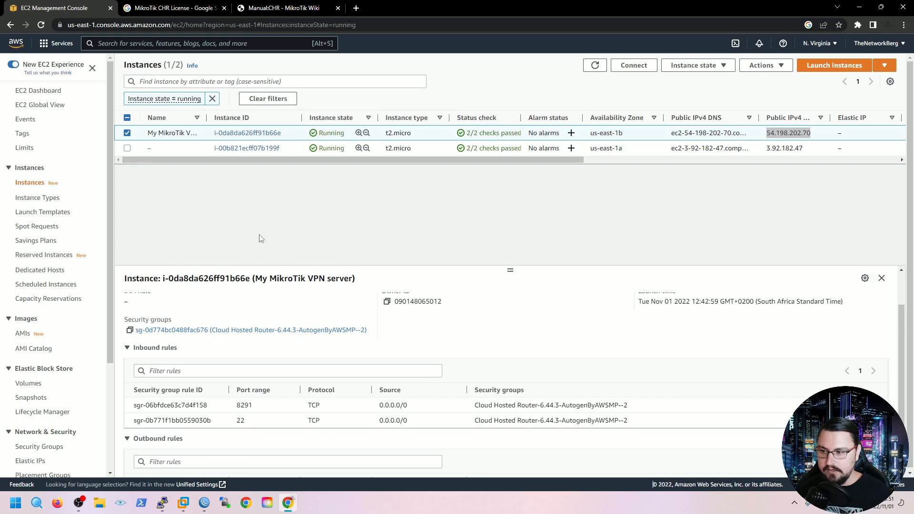
left_click(221, 134)
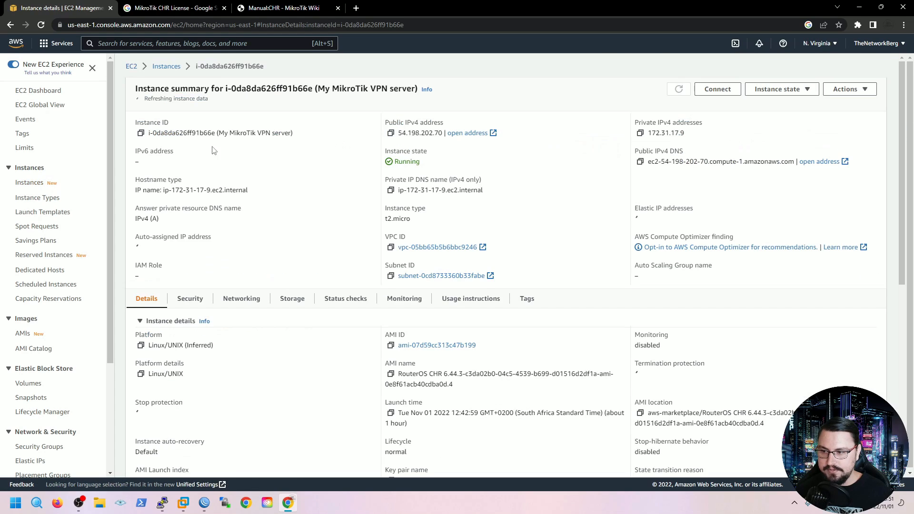
left_click(186, 299)
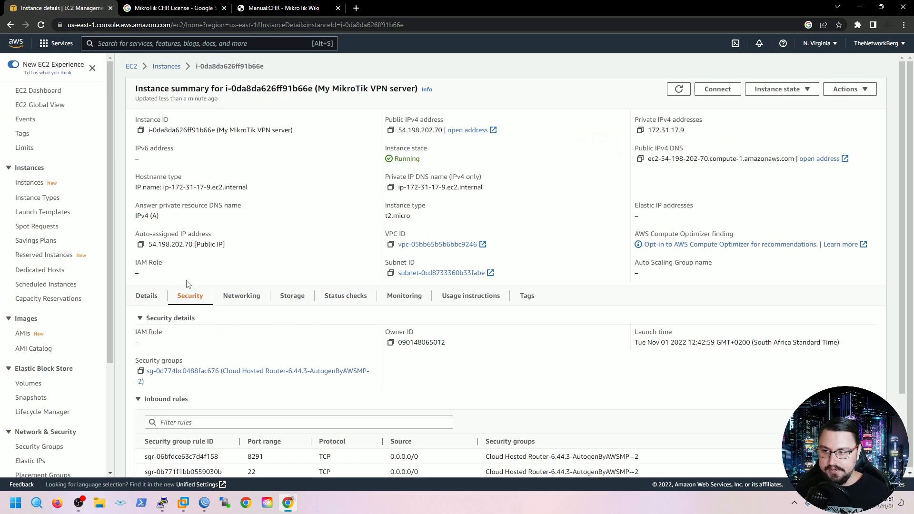
left_click(170, 373)
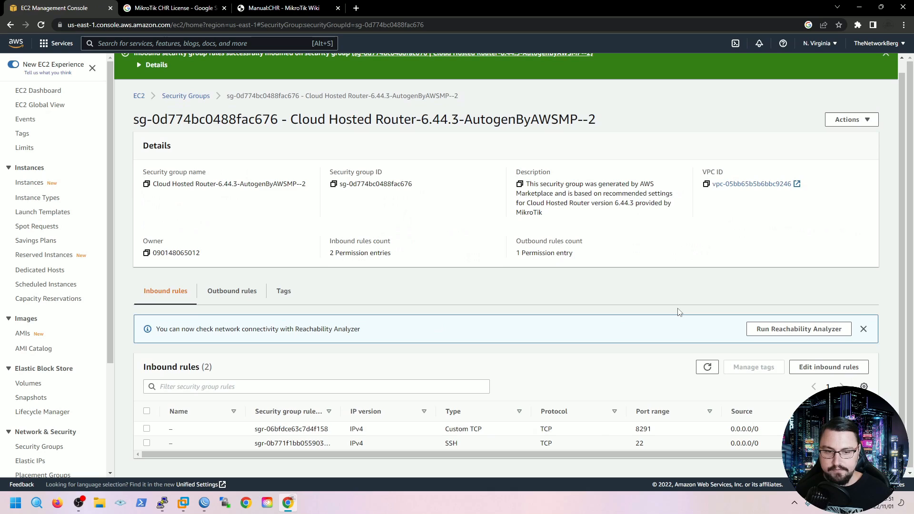
left_click(809, 366)
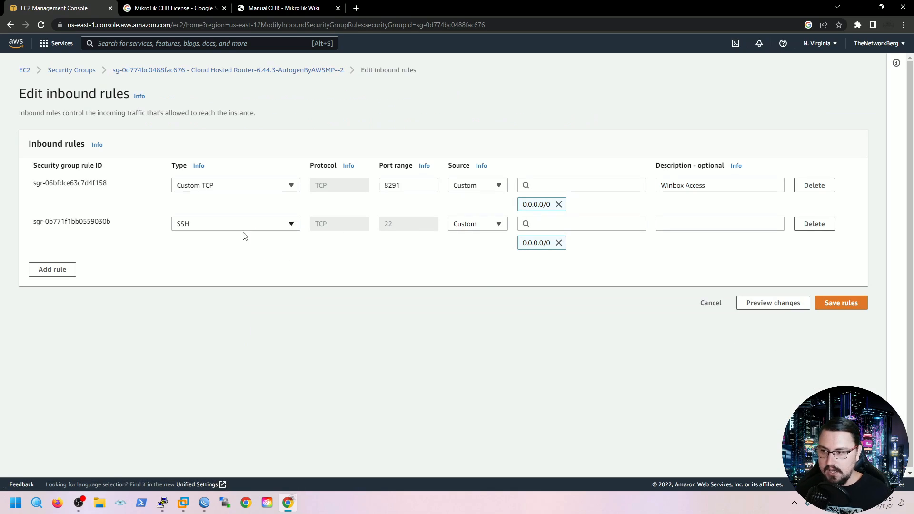
- Add a Custom UDP 13231 inbound rule from Anywhere-IPv4 described 'Wireguard' and save
left_click(69, 270)
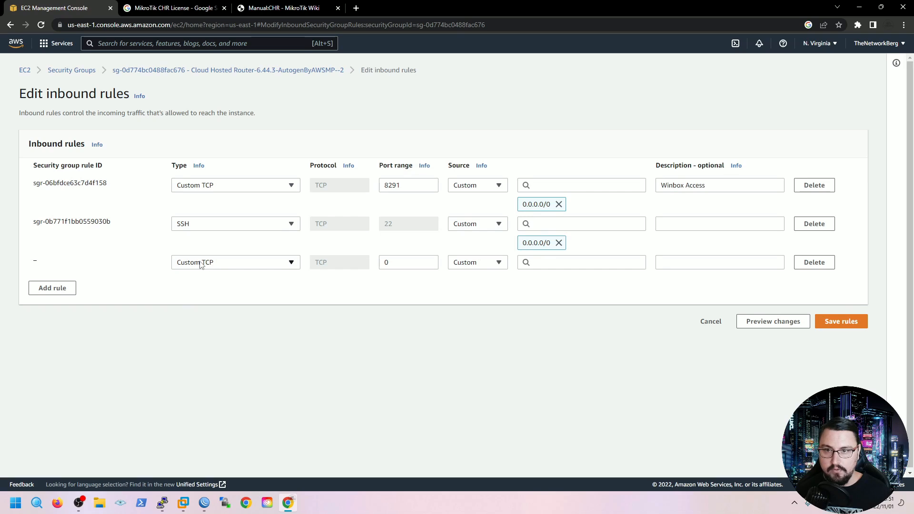
left_click(199, 265)
left_click(218, 303)
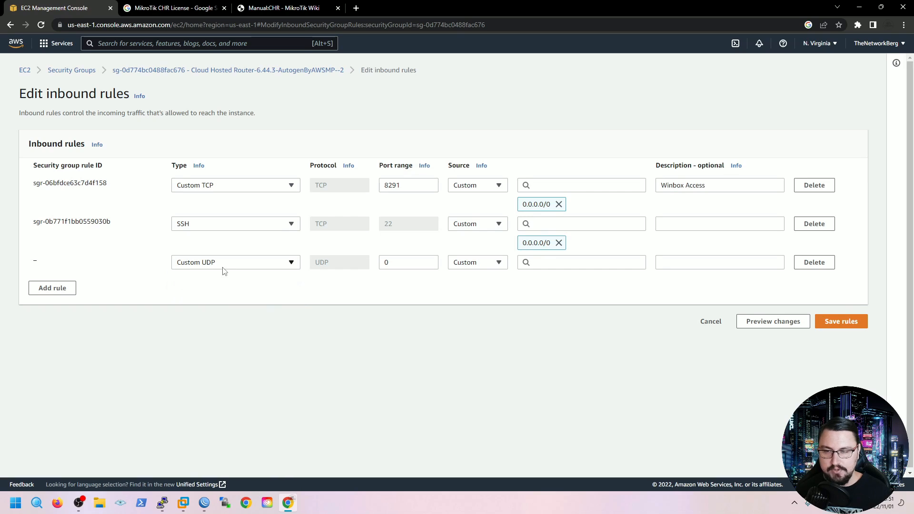
key("Tab")
type("1")
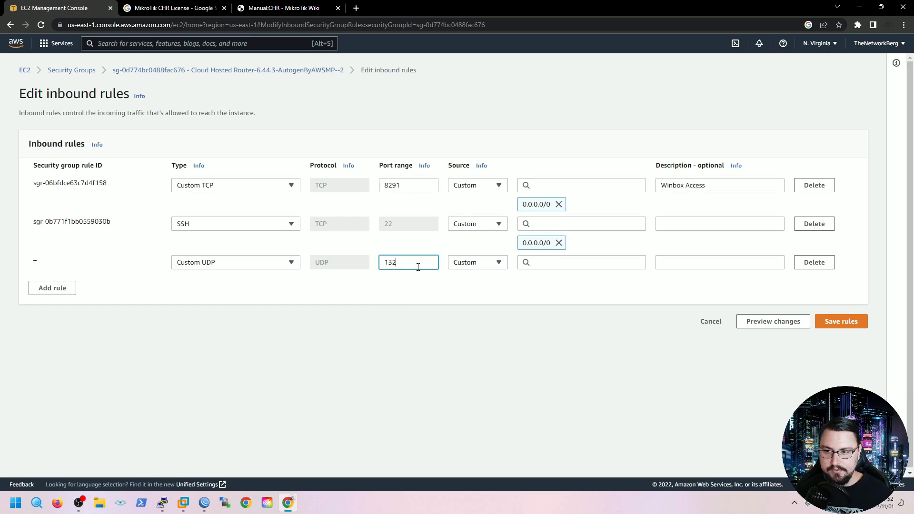
left_click(476, 263)
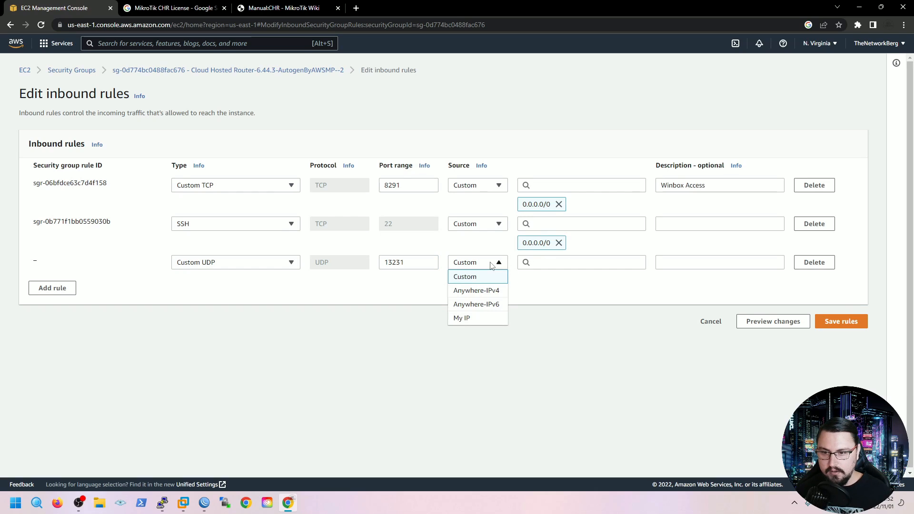
left_click(468, 288)
left_click(693, 259)
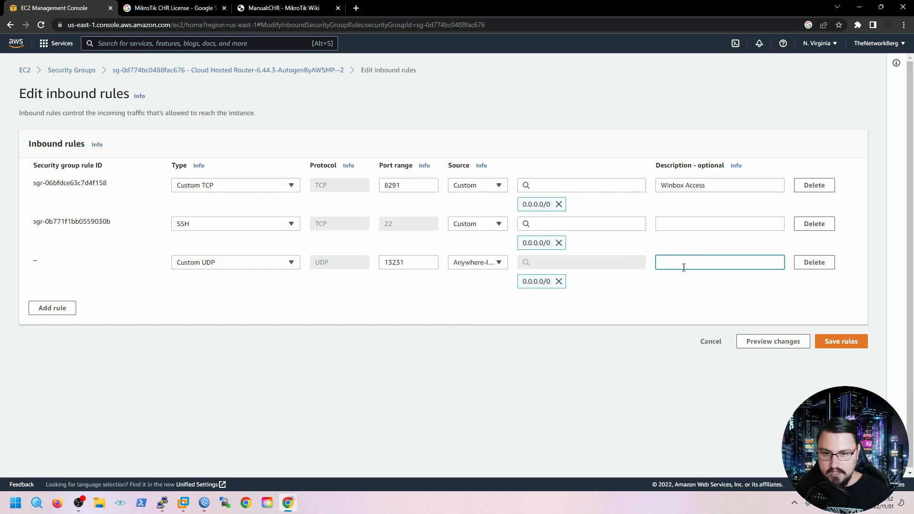
type("Wireguard")
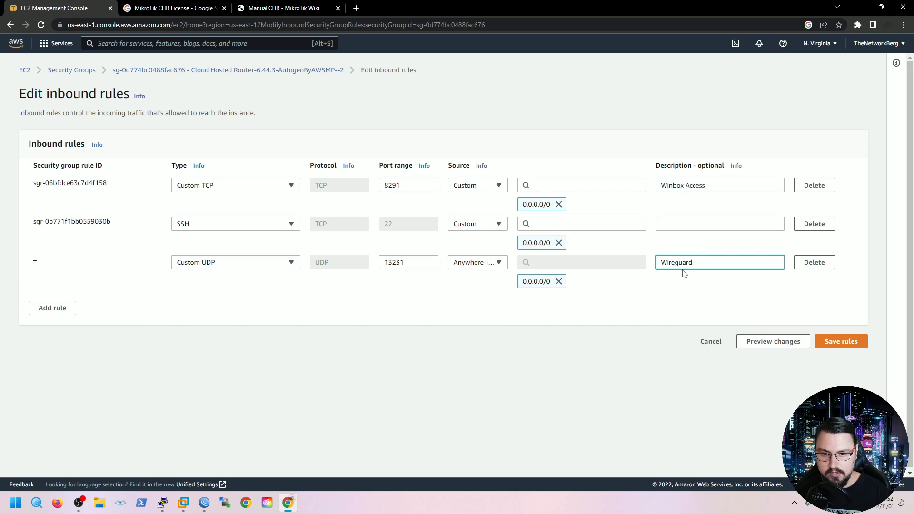
left_click(837, 341)
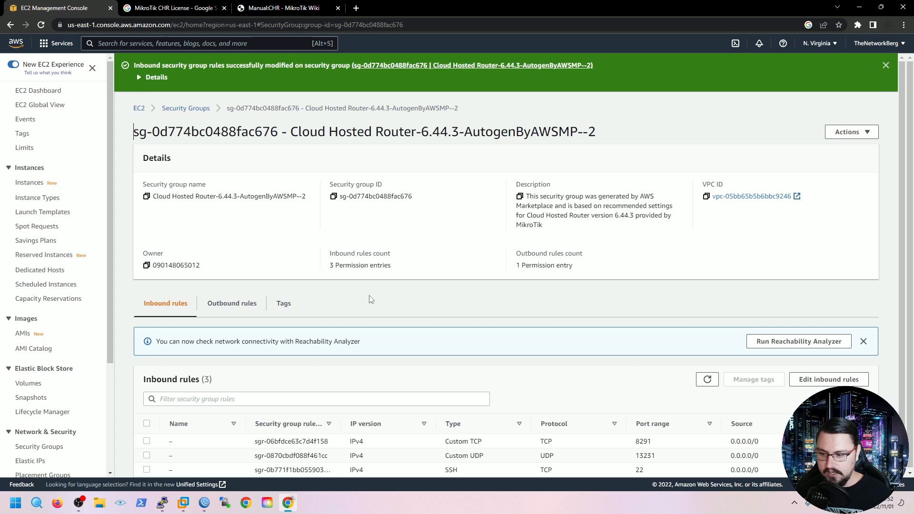
- Ping 10.0.1.1 from R1's terminal and confirm 13 of 13 replies with 0% loss
mouse_move(204, 503)
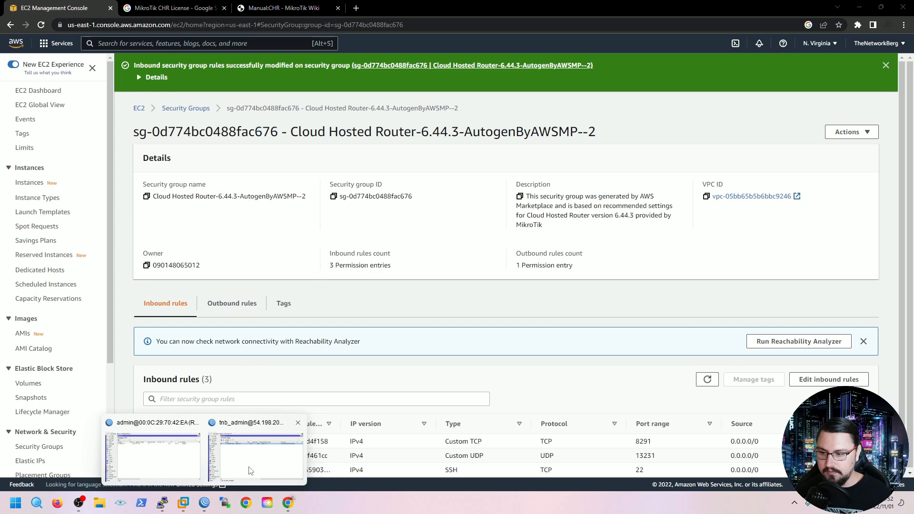
mouse_move(250, 471)
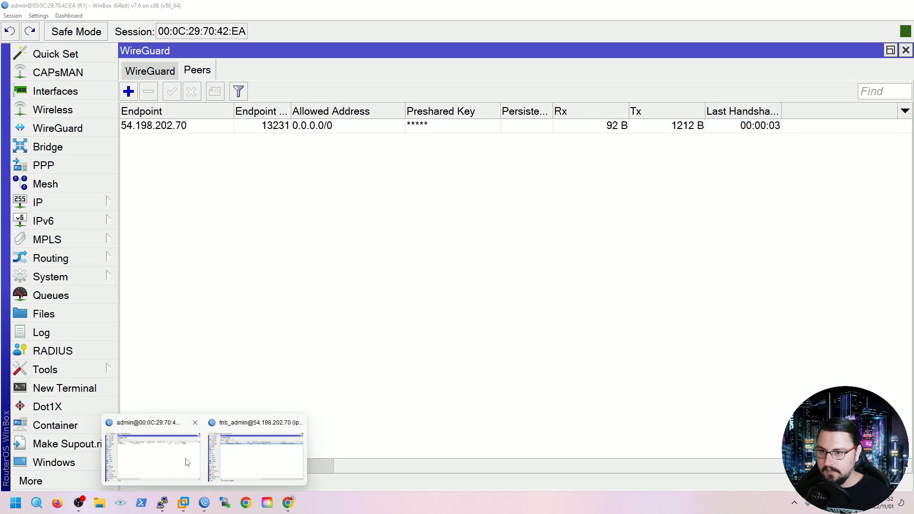
left_click(186, 465)
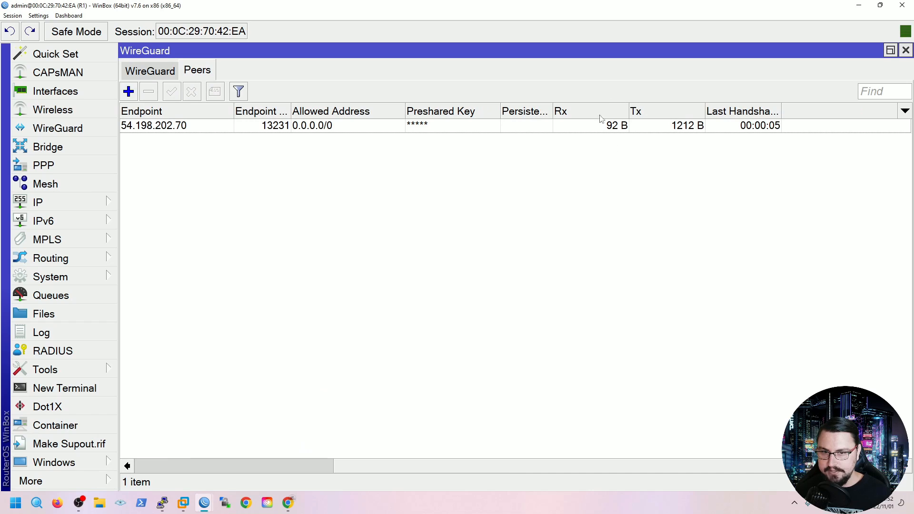
left_click(758, 127)
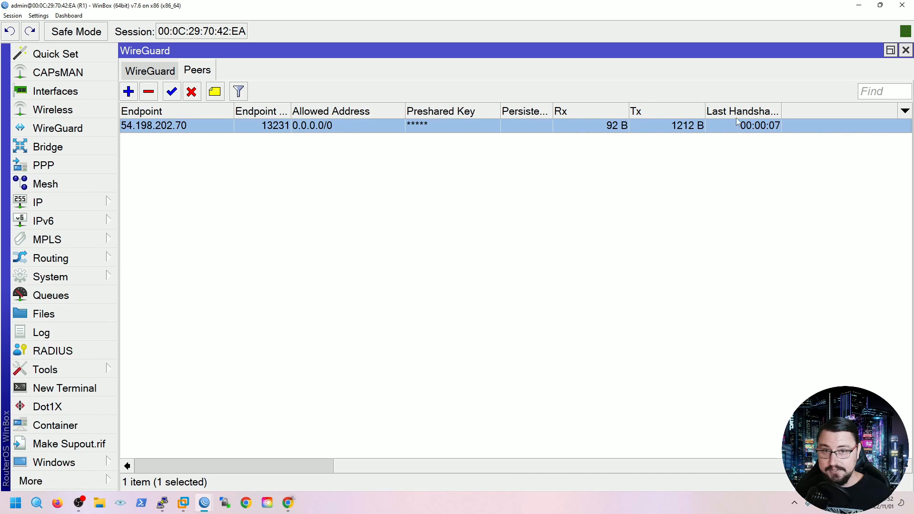
left_click(97, 388)
key("Return")
key("Return")
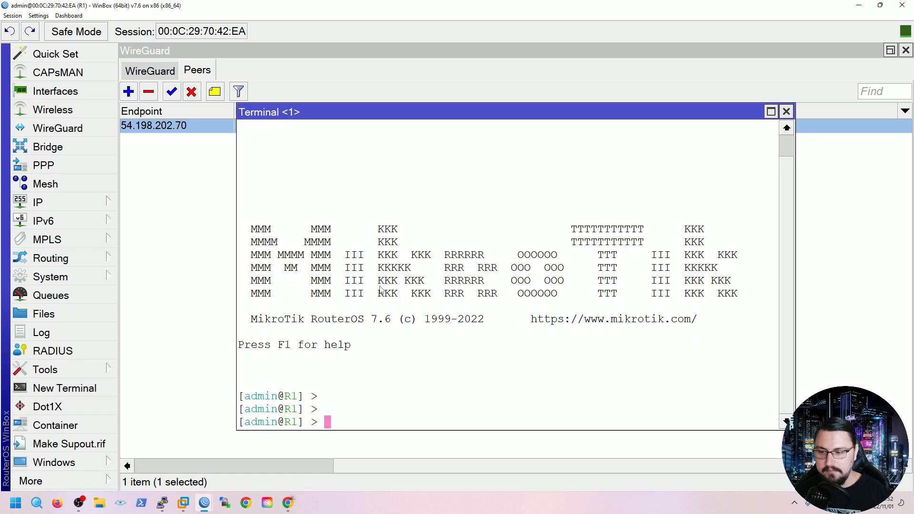
type("ping 10.0.1")
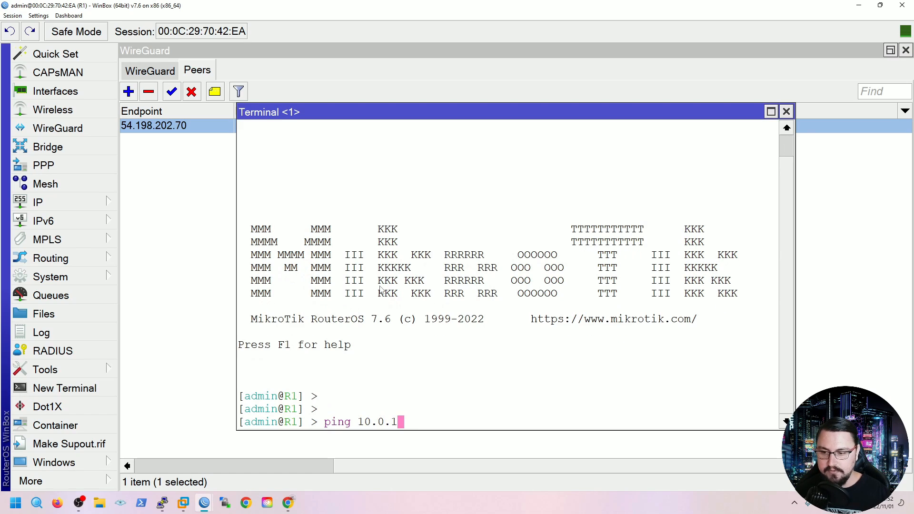
type(".1")
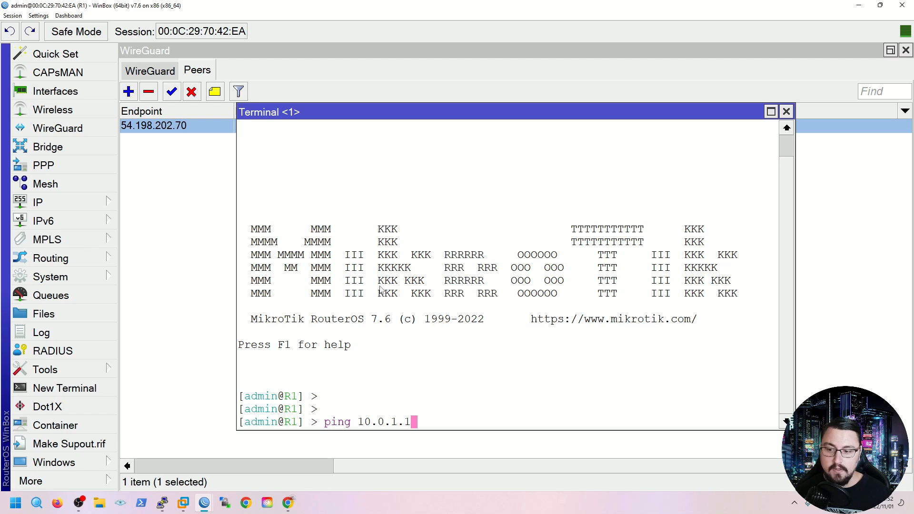
key("Return")
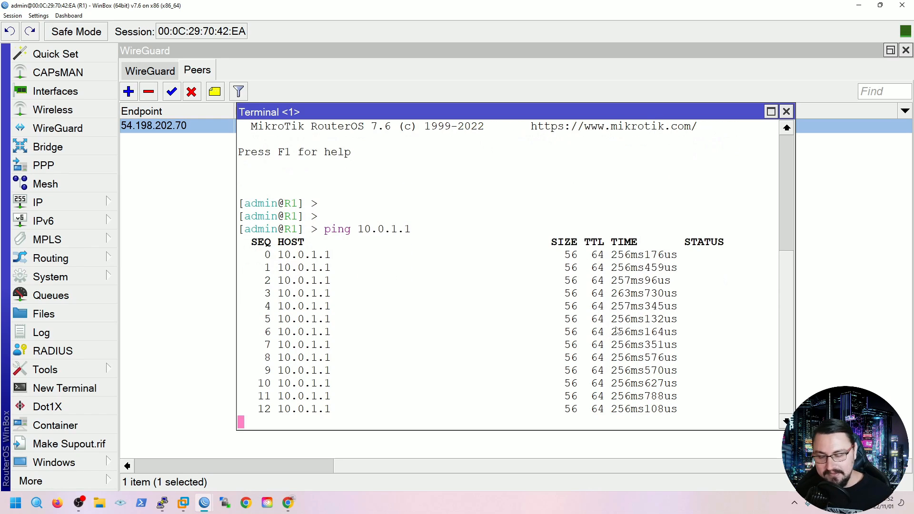
key("ctrl+c")
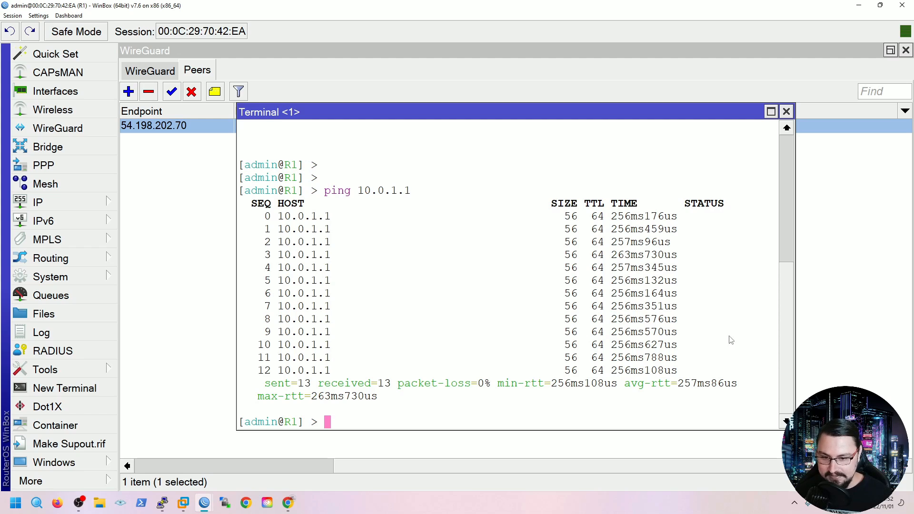
left_click_drag(728, 338, 557, 281)
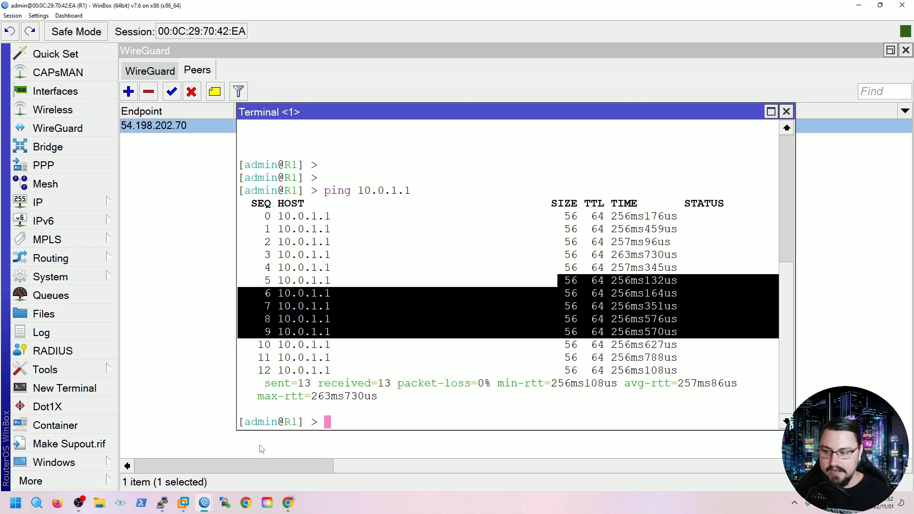
- Log into the Rome Ubuntu VM with the account password
mouse_move(185, 491)
left_click(132, 437)
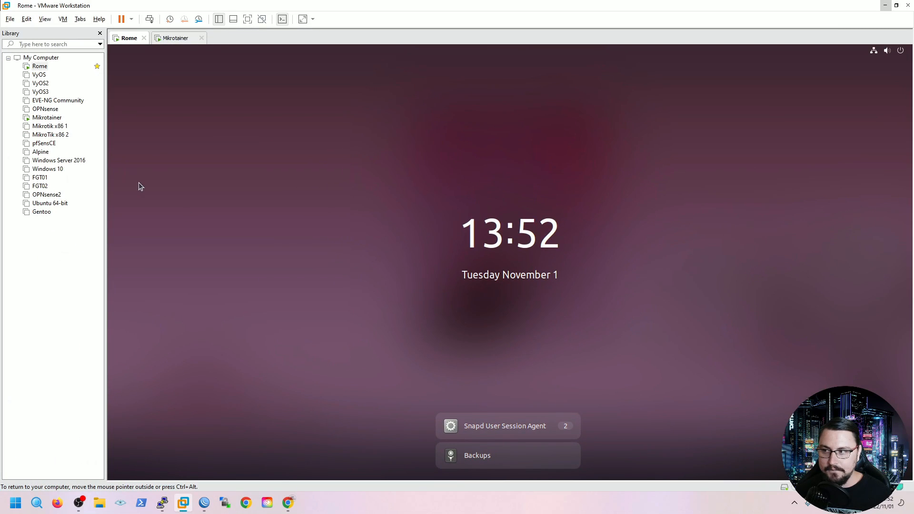
left_click(492, 236)
type("********")
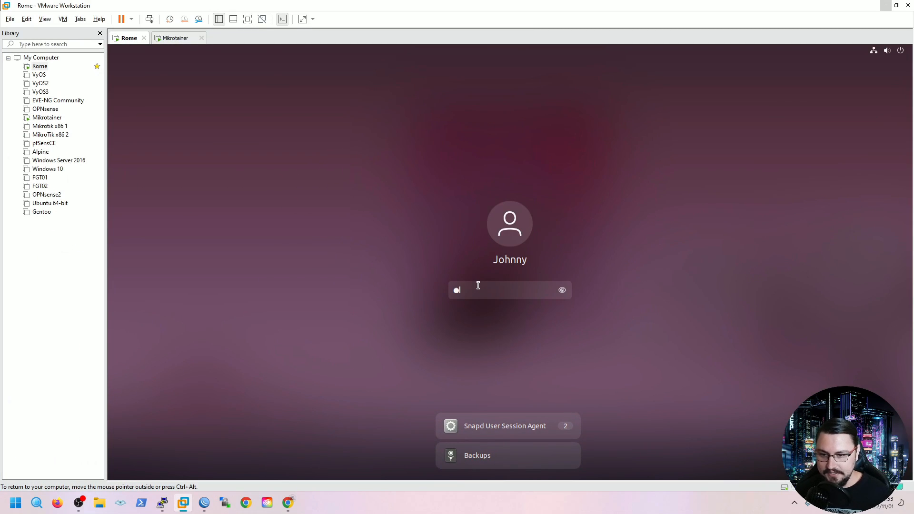
key("Return")
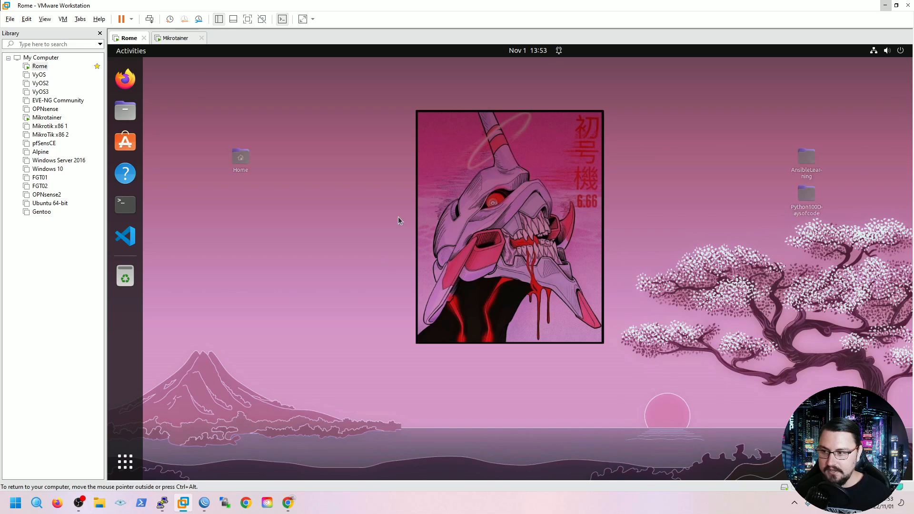
- Ping 8.8.8.8 from a terminal and confirm 2 of 2 replies
left_click(125, 205)
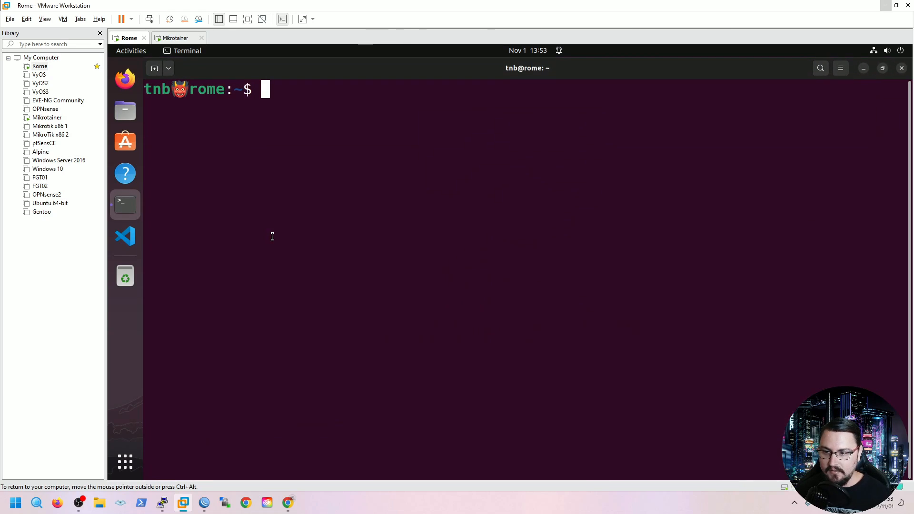
type("ping 7.7.")
key("BackSpace")
key("BackSpace")
key("BackSpace")
key("BackSpace")
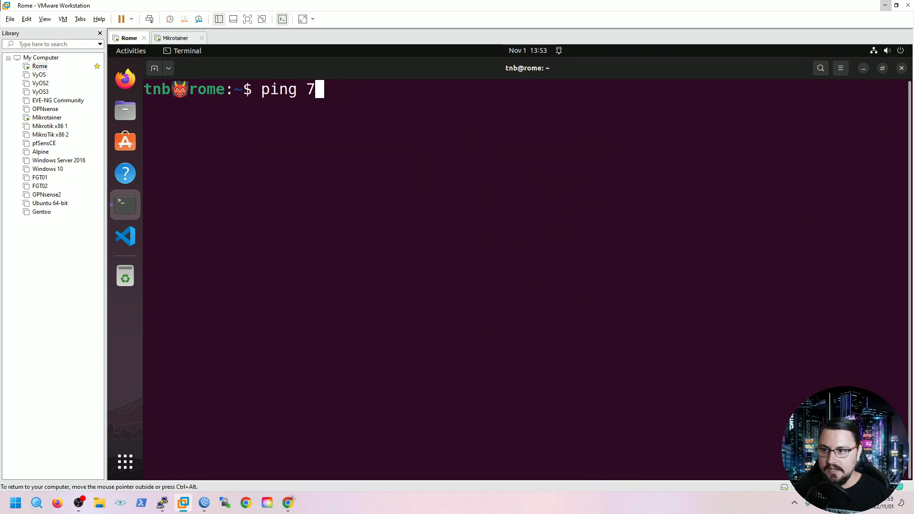
type("8.8.8.8")
key("Return")
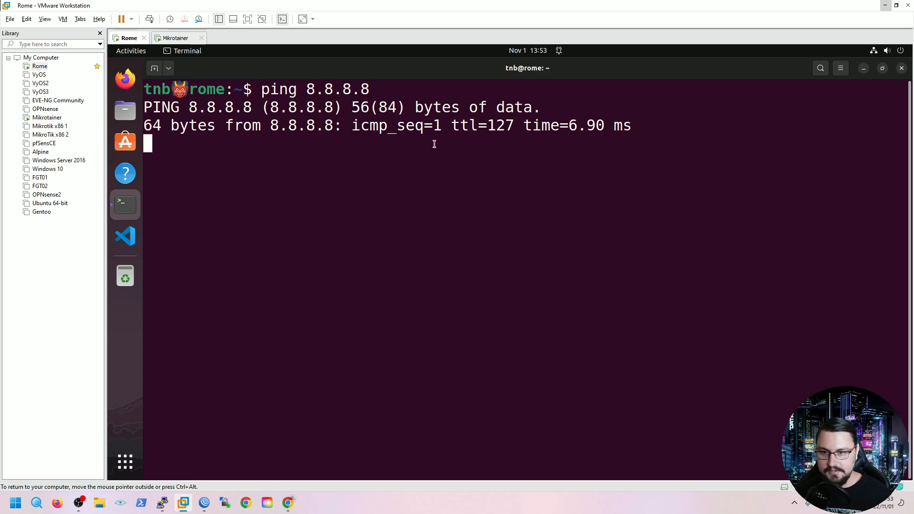
key("ctrl+c")
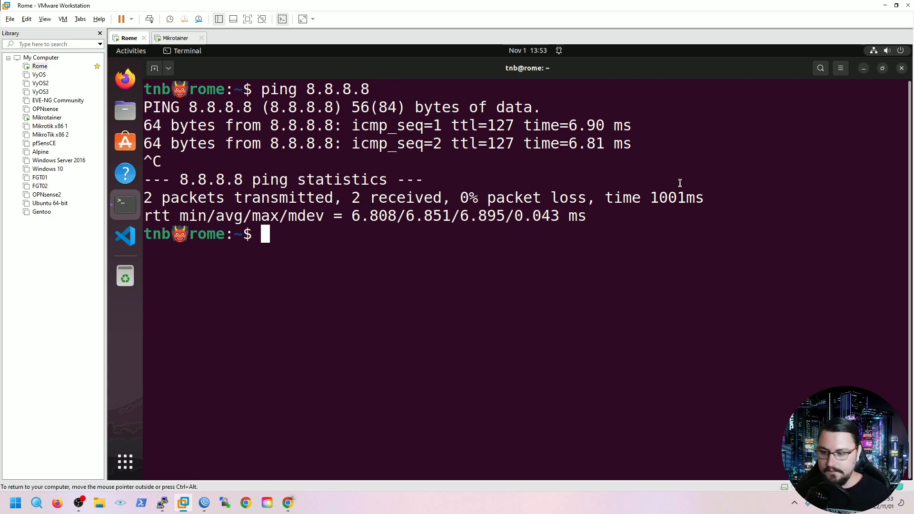
mouse_move(204, 502)
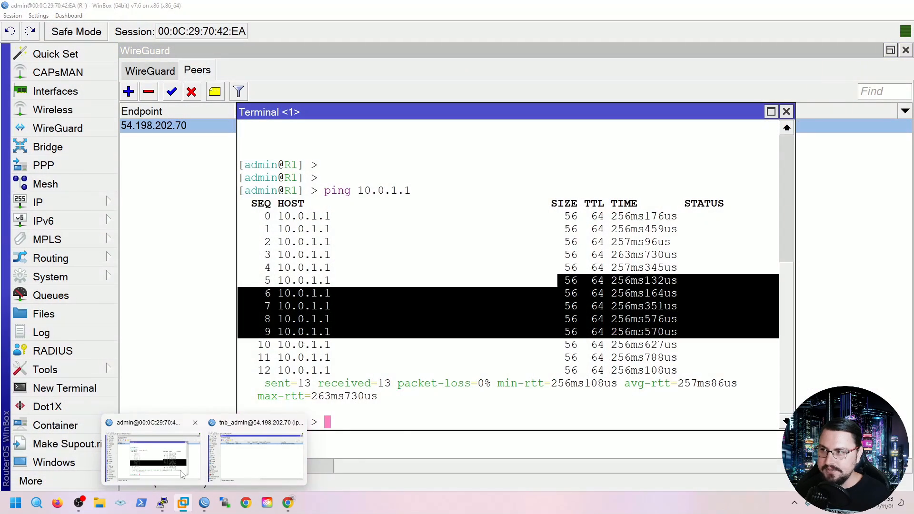
- Open R1's IP Routes list and start a New Route entry
left_click(152, 456)
left_click(407, 176)
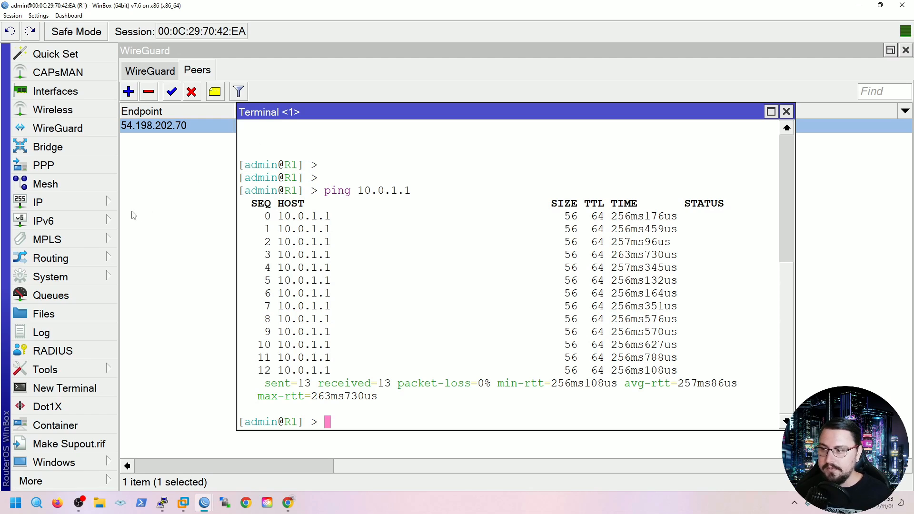
left_click(105, 202)
left_click(152, 273)
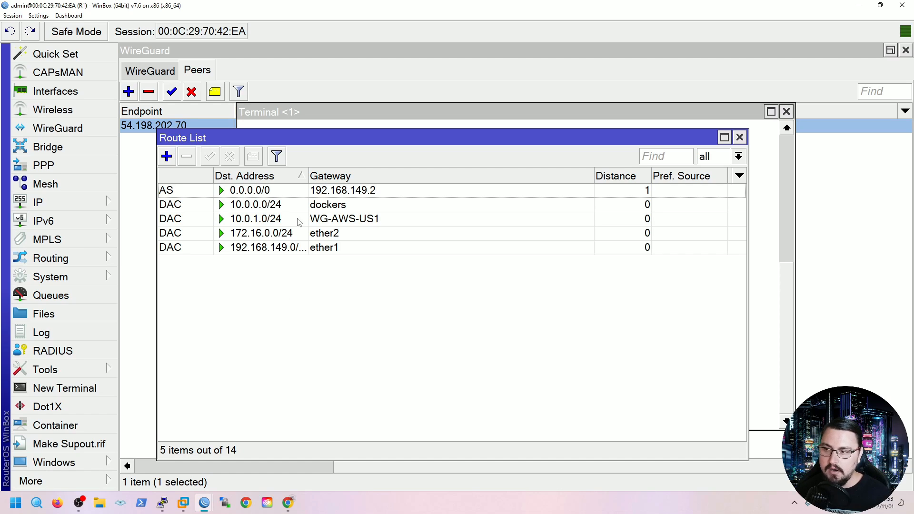
left_click(167, 156)
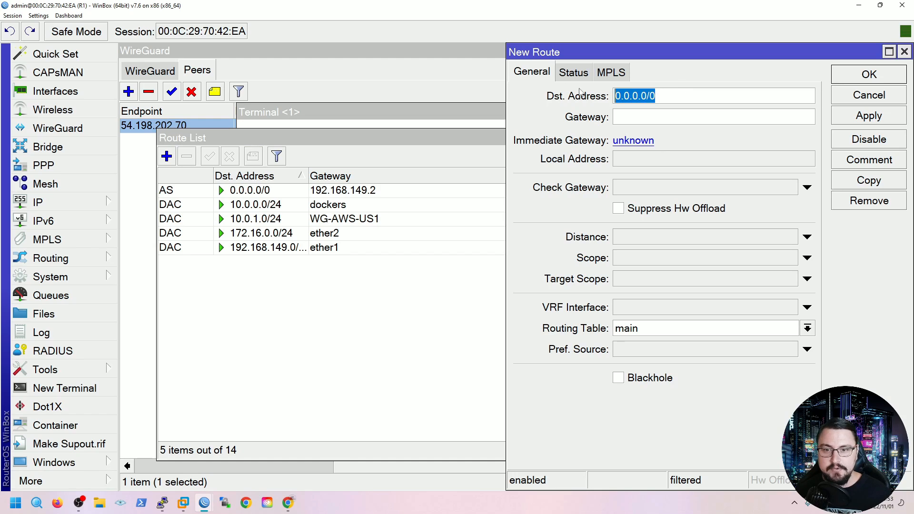
left_click(859, 5)
- Copy the running MikroTik instance's public IPv4 address 54.198.202.70 from EC2 Instances
left_click(288, 507)
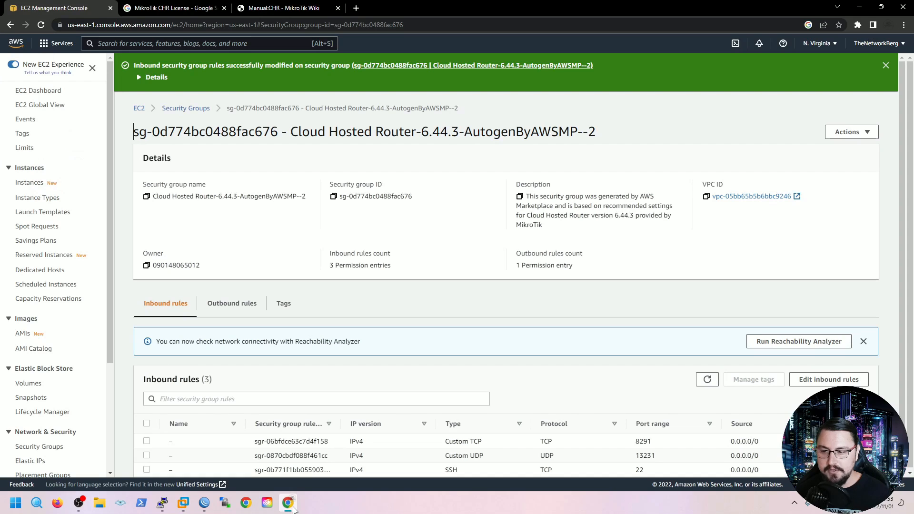
scroll(660, 363, "down", 1)
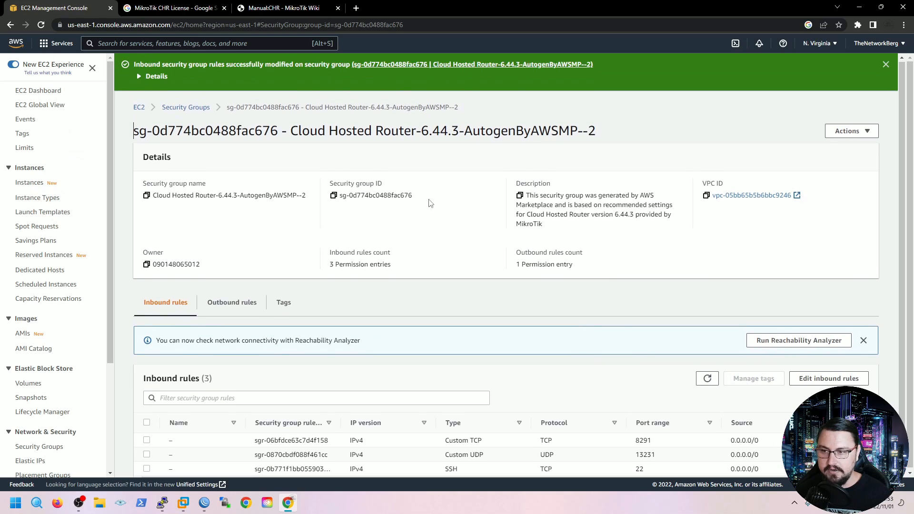
left_click(48, 92)
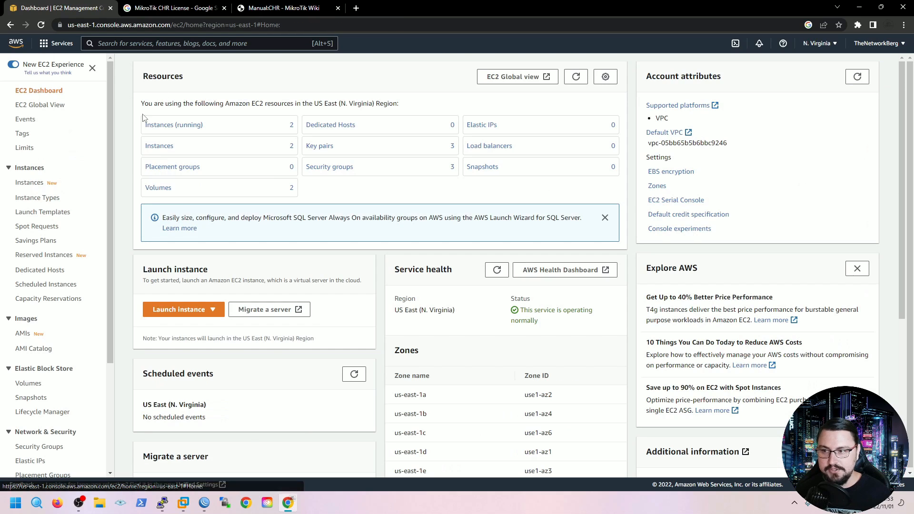
left_click(185, 125)
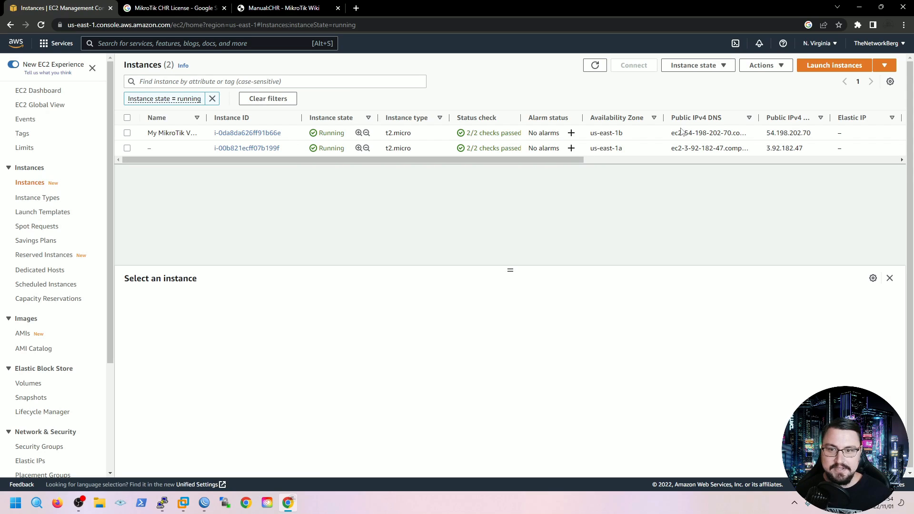
left_click_drag(765, 133, 814, 135)
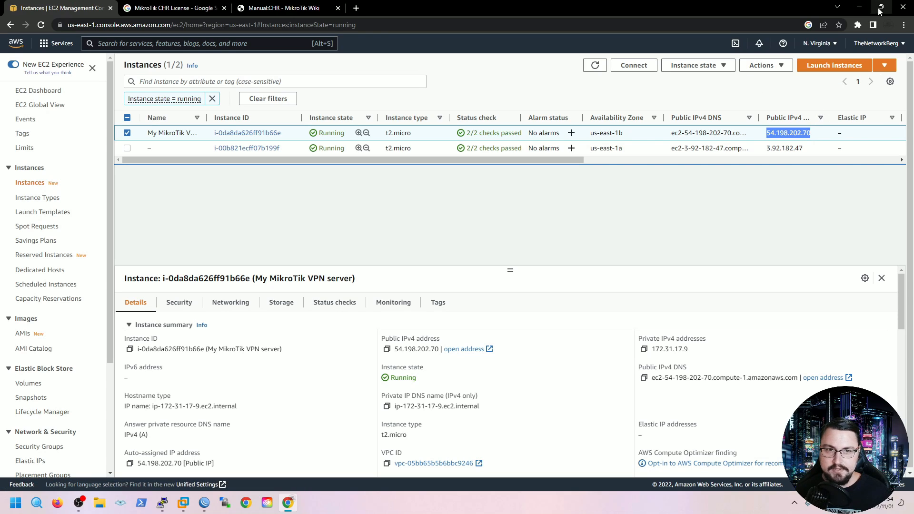
left_click(859, 8)
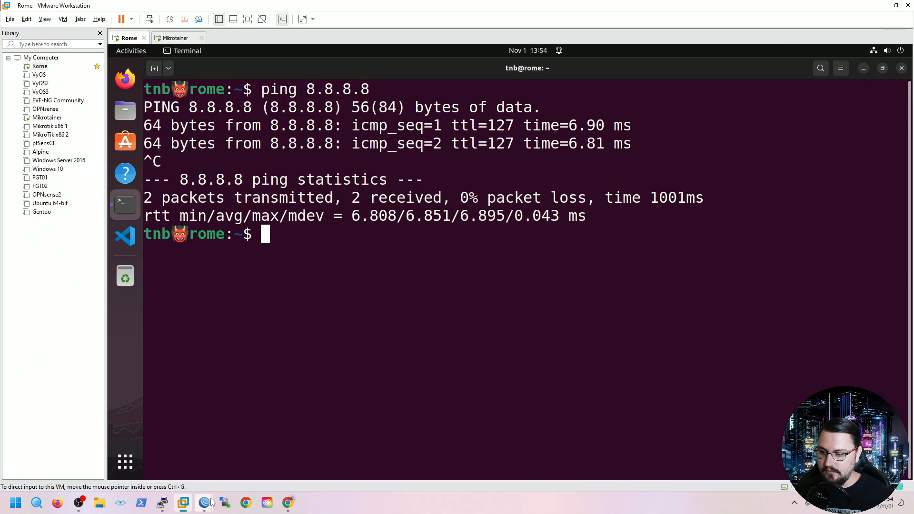
- Add a route to 54.198.202.70/32 via gateway 192.168.149.2
mouse_move(205, 501)
left_click(153, 455)
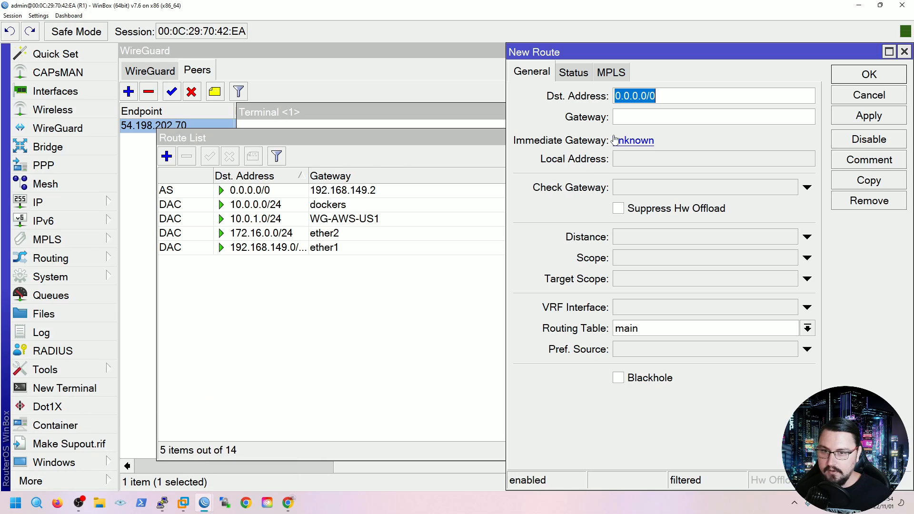
key("ctrl+v")
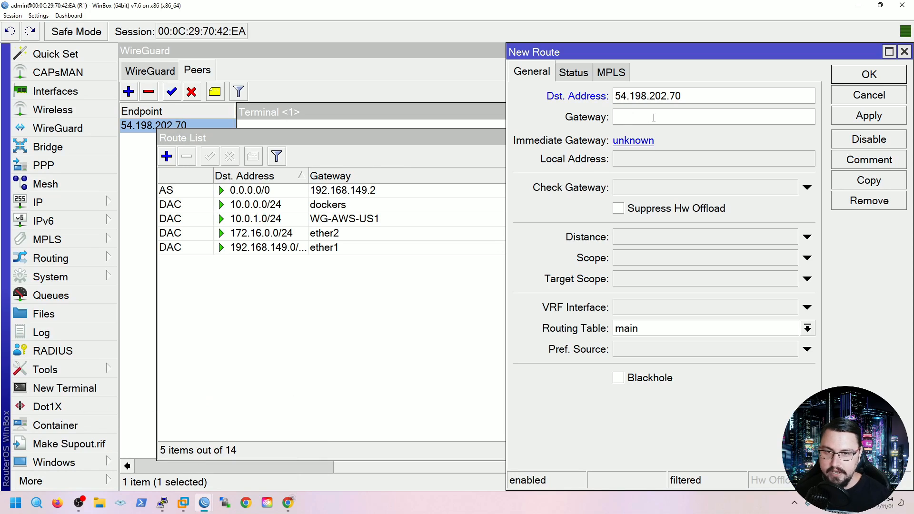
type("1")
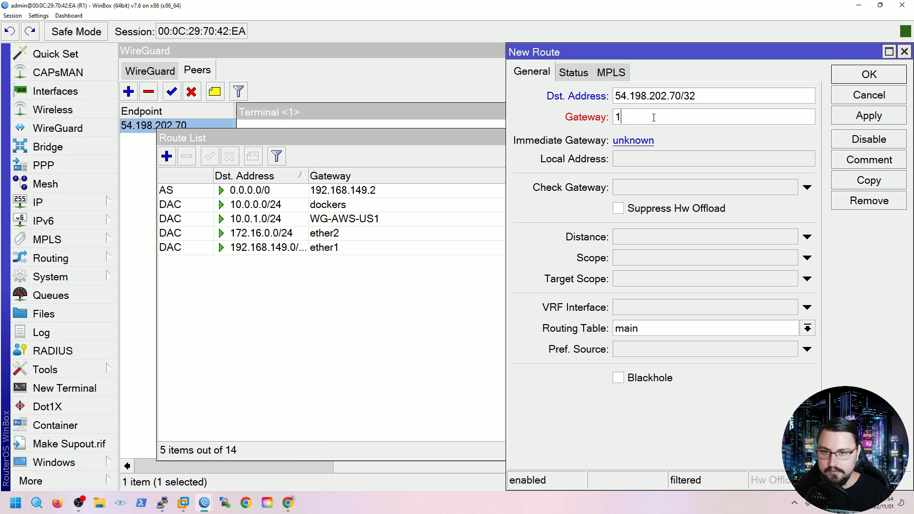
type("92.168.149.2")
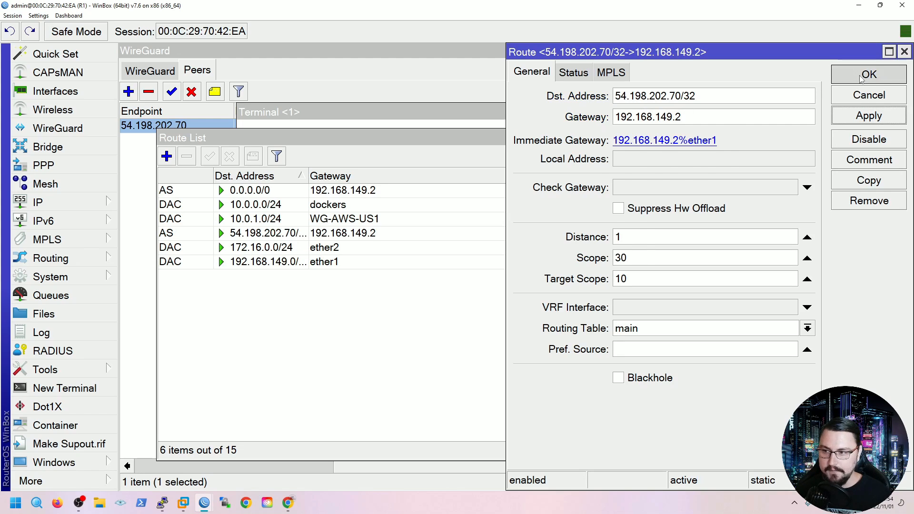
left_click(843, 80)
- Change the 0.0.0.0/0 default route's gateway to WG-AWS-US1
left_click(295, 194)
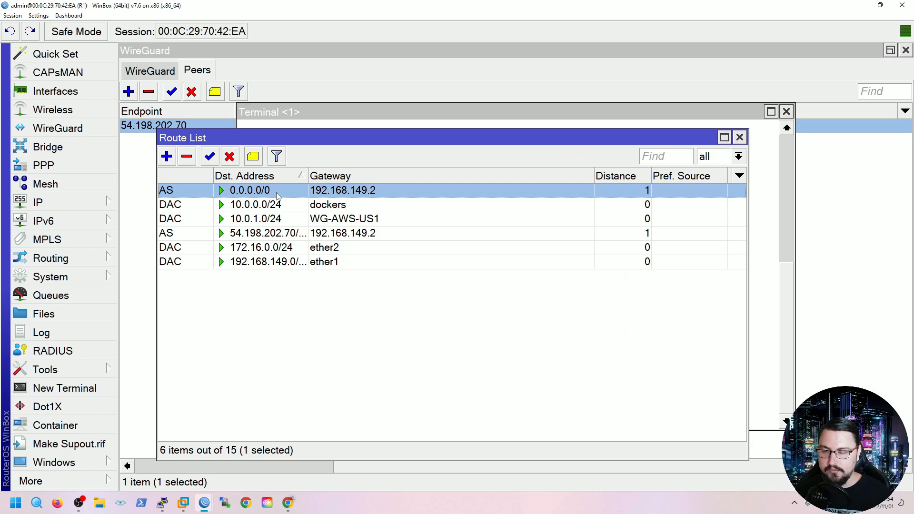
double_click(289, 191)
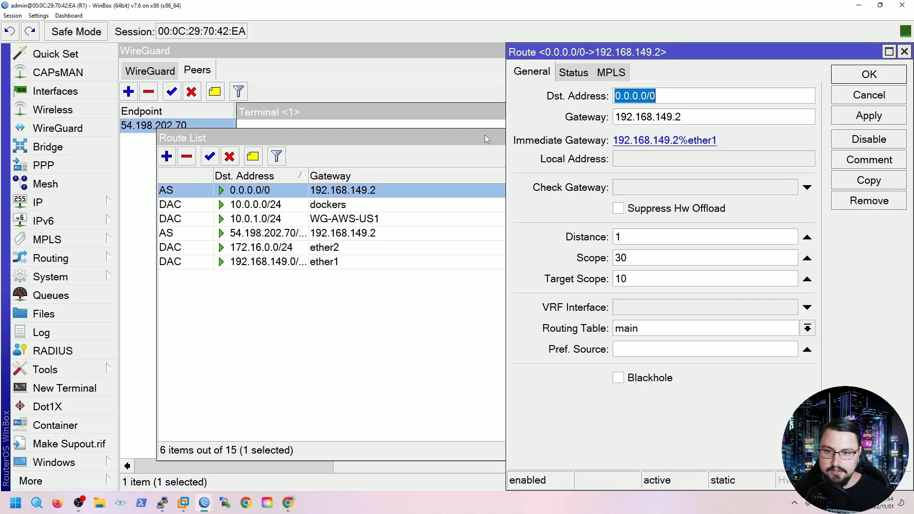
left_click_drag(685, 117, 560, 133)
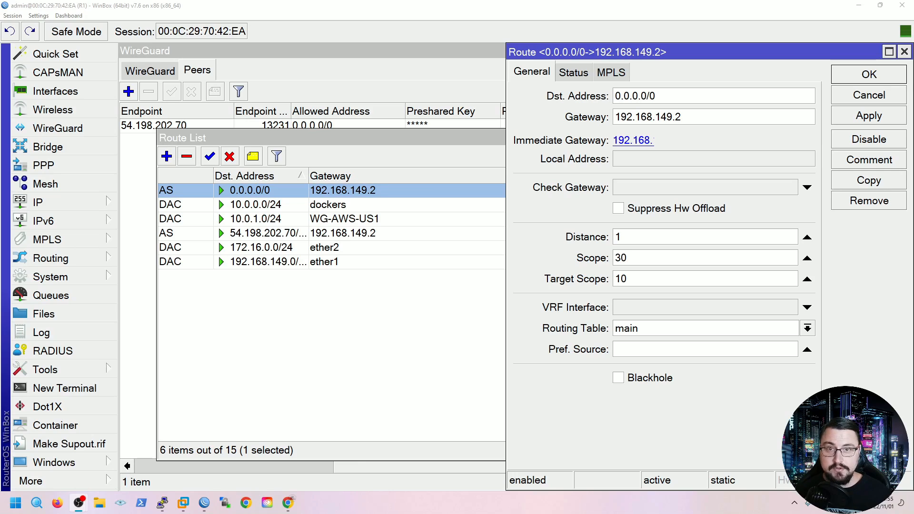
double_click(681, 120)
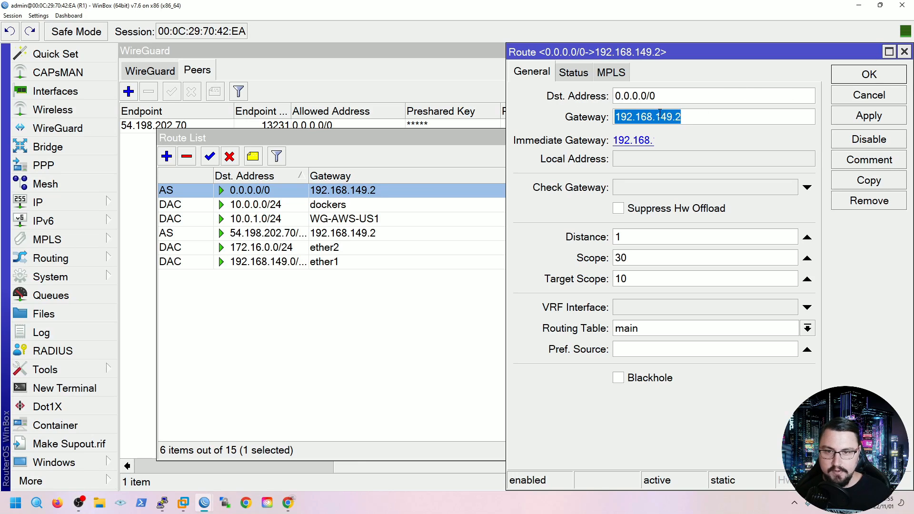
type("WG")
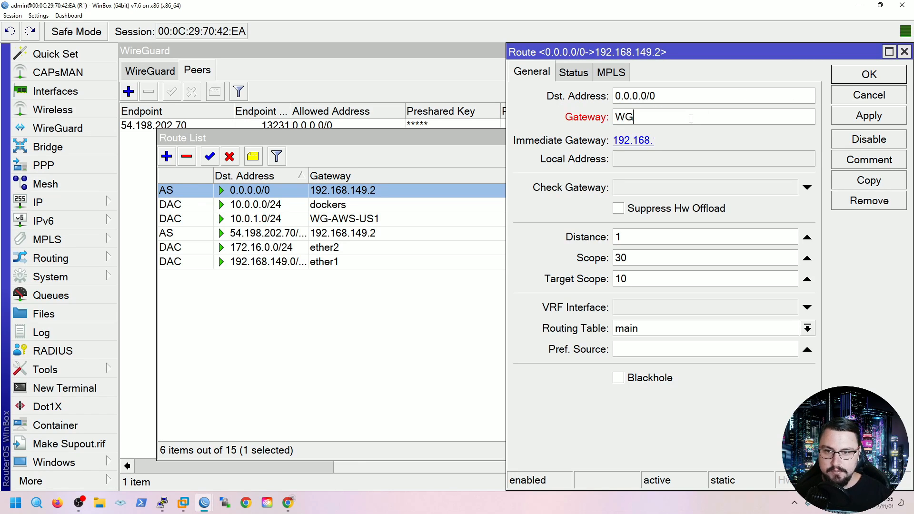
type("-AW")
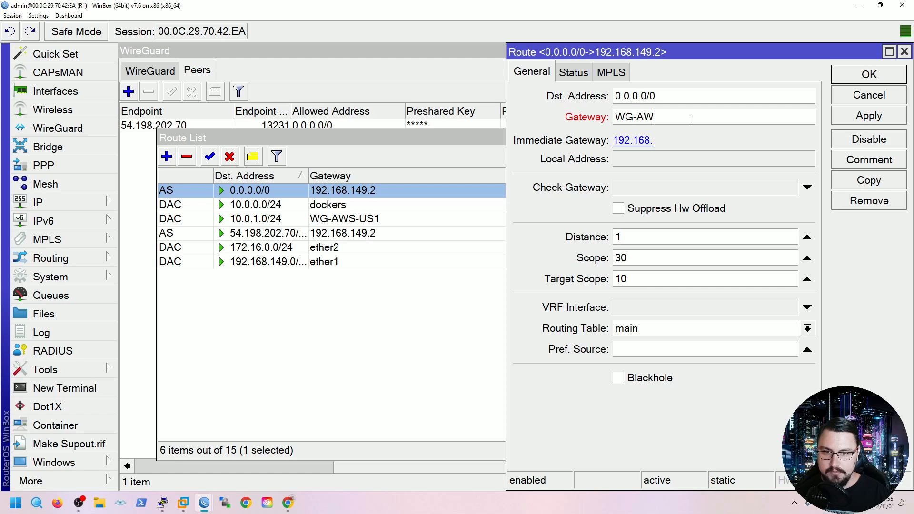
type("S-US1")
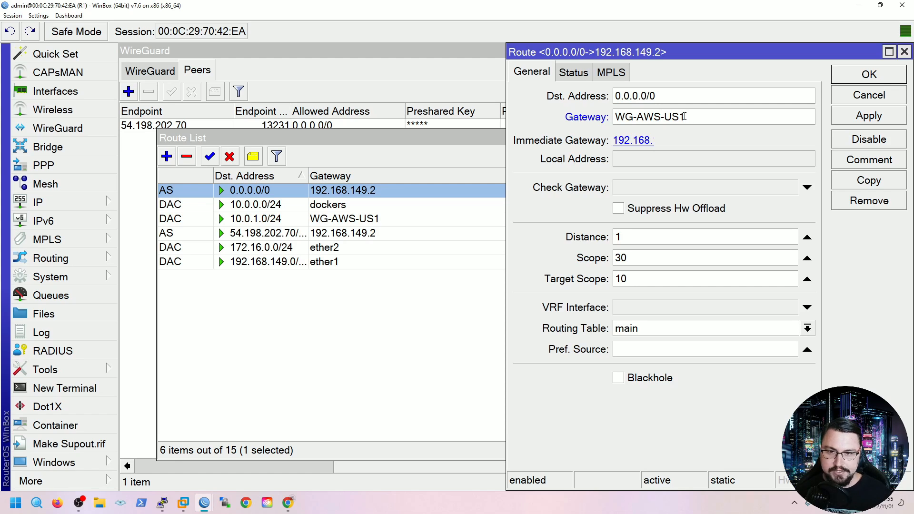
double_click(696, 114)
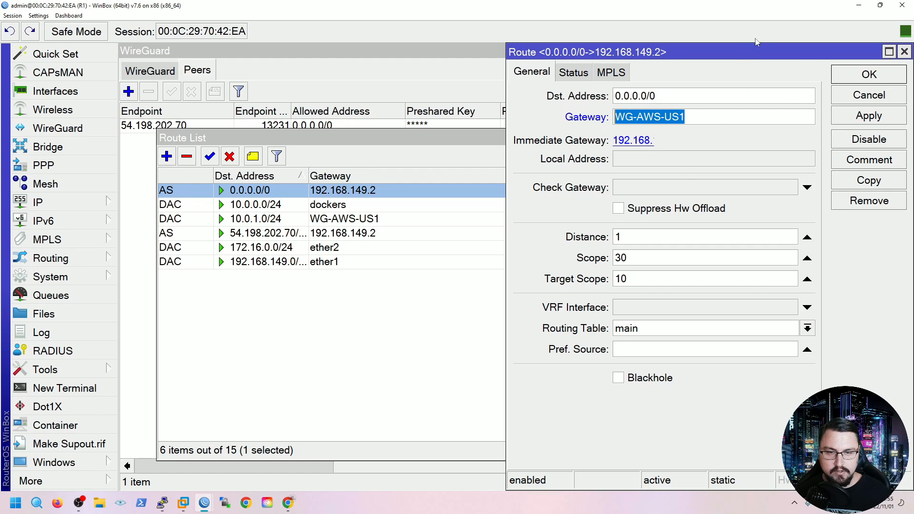
left_click(850, 116)
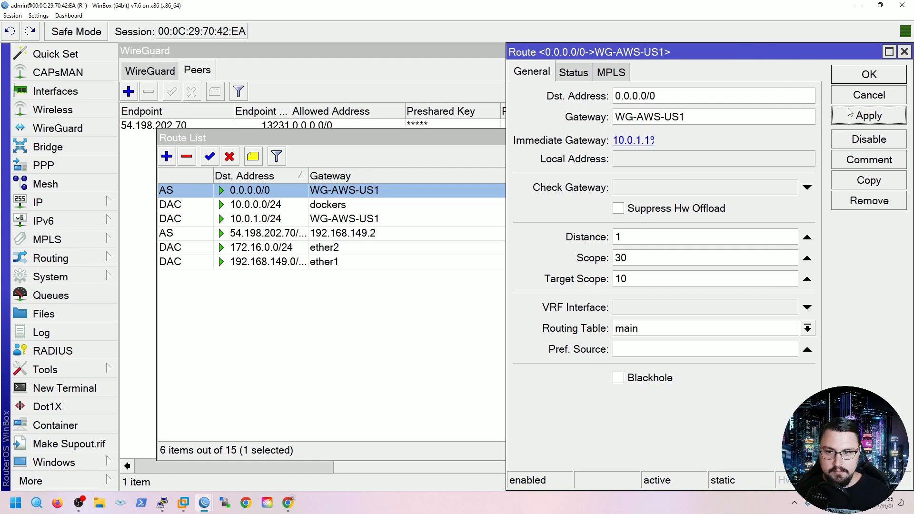
left_click(851, 73)
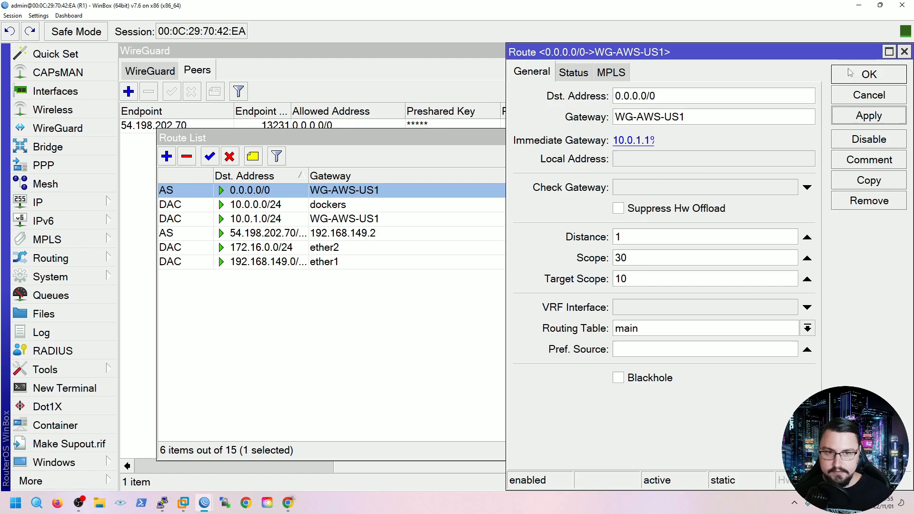
- Ping 10.0.1.1 from a new R1 terminal to confirm the tunnel answers
left_click(64, 388)
key("Up")
key("Up")
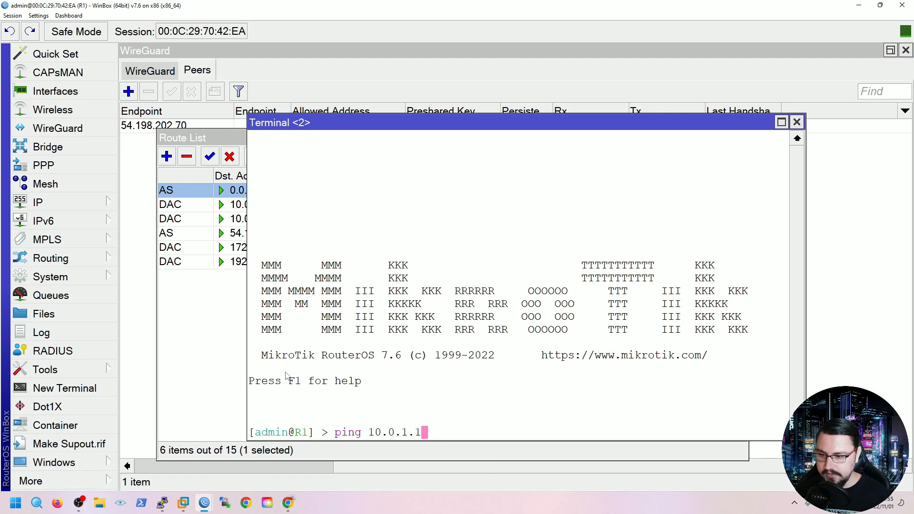
key("Return")
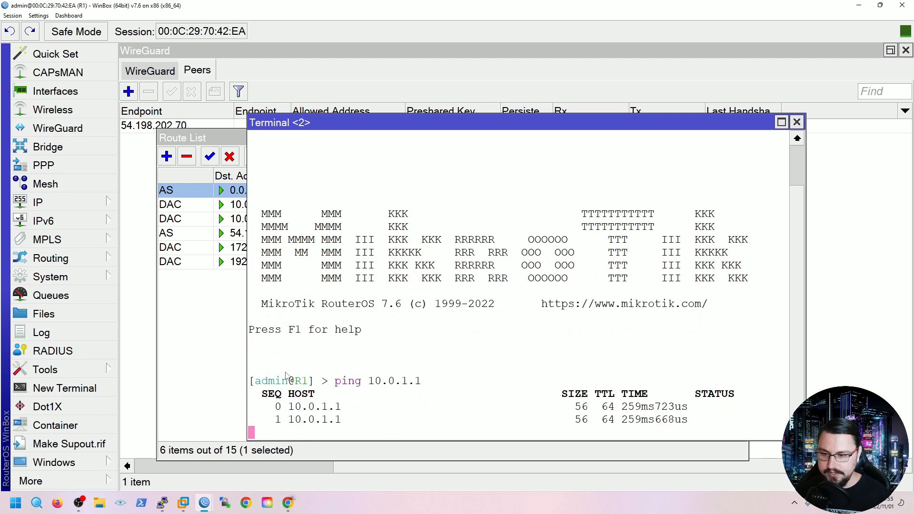
key("ctrl+c")
- Ping 8.8.8.8 from R1 and see it time out with 100% loss
key("Up")
key("Up")
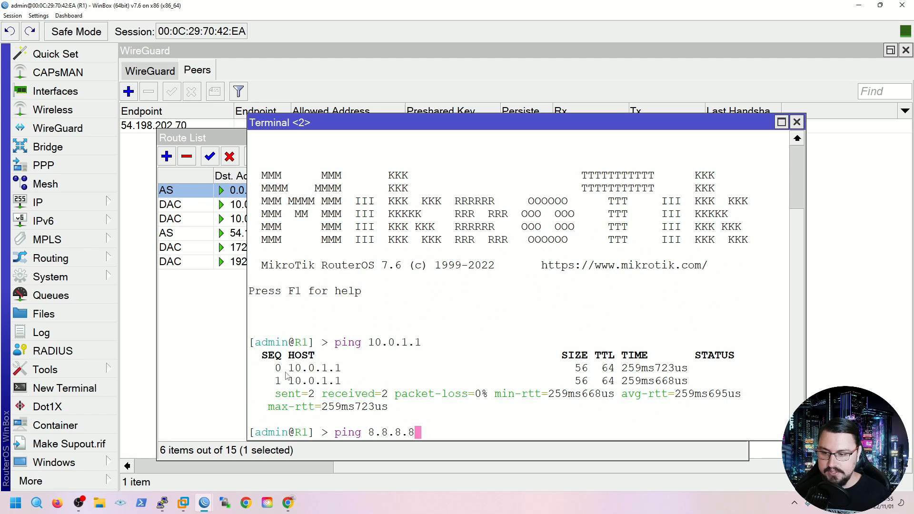
key("Return")
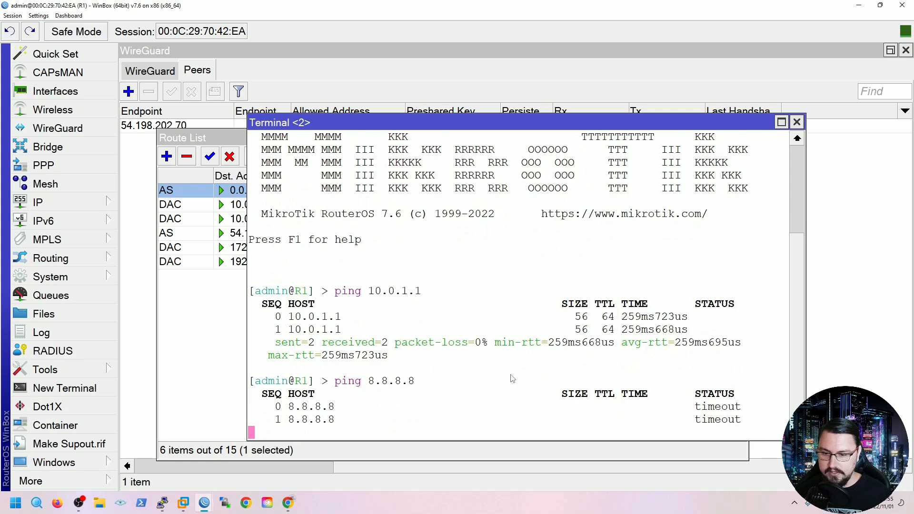
key("ctrl+c")
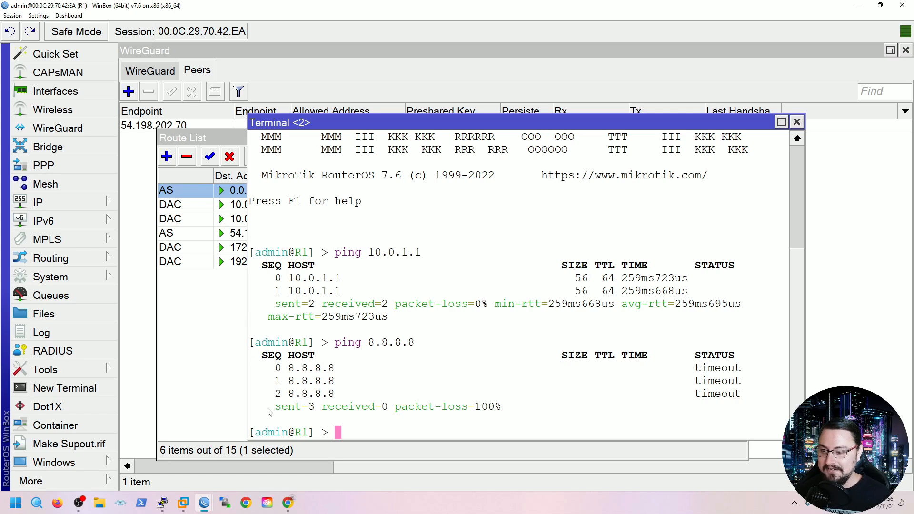
mouse_move(204, 502)
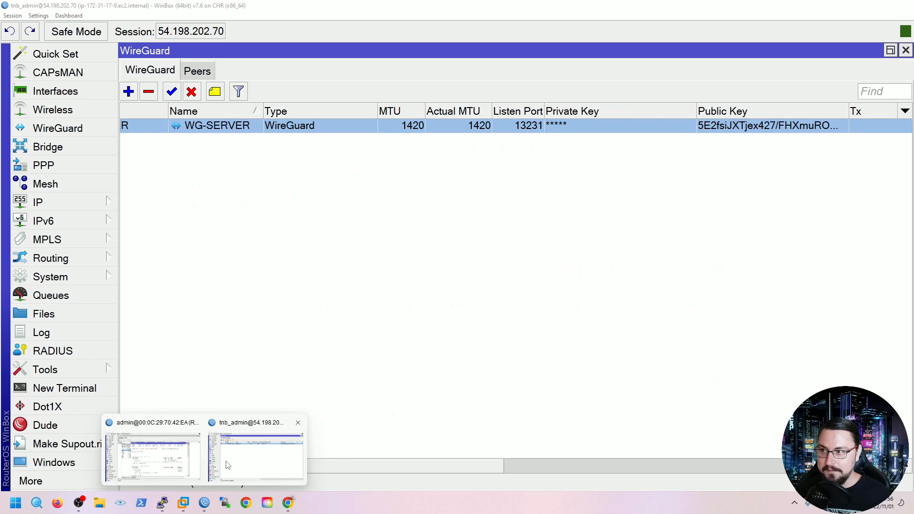
- On the AWS CHR, add a NAT rule with Out. Interface ether1 and action masquerade
left_click(228, 465)
left_click(115, 202)
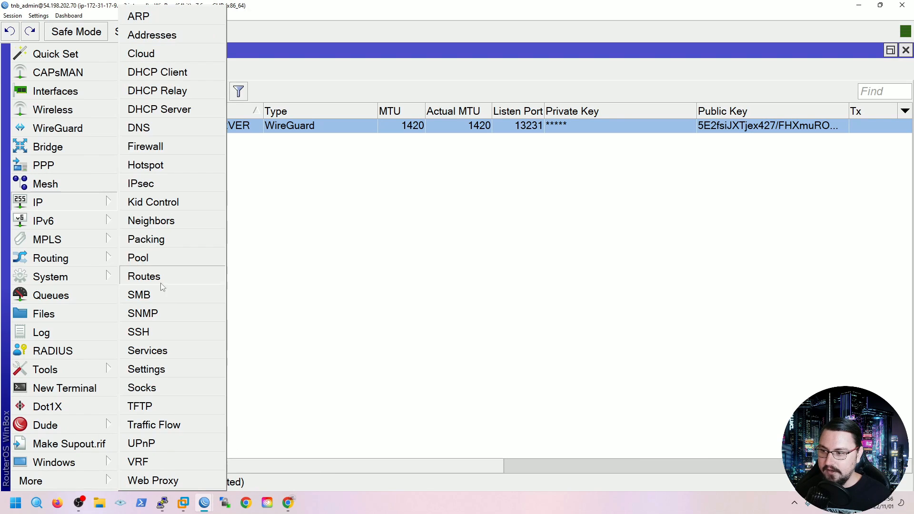
left_click(163, 146)
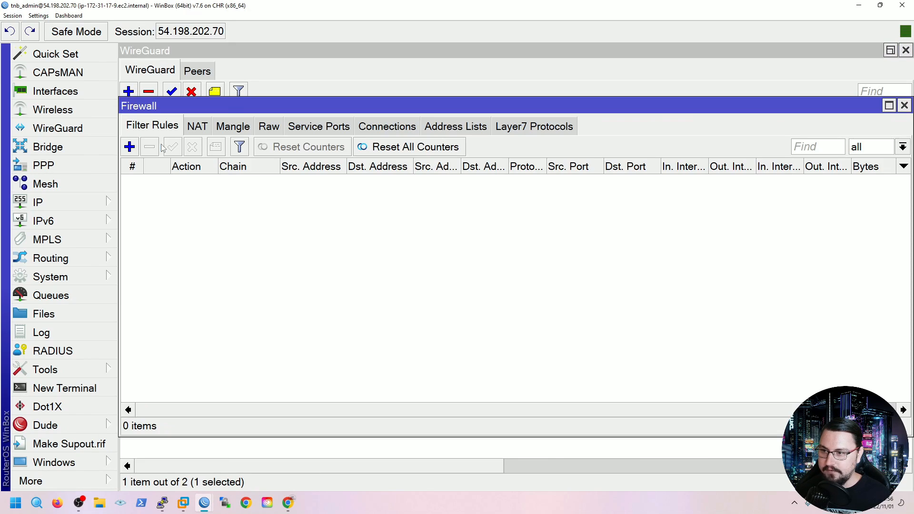
left_click(197, 125)
left_click(129, 147)
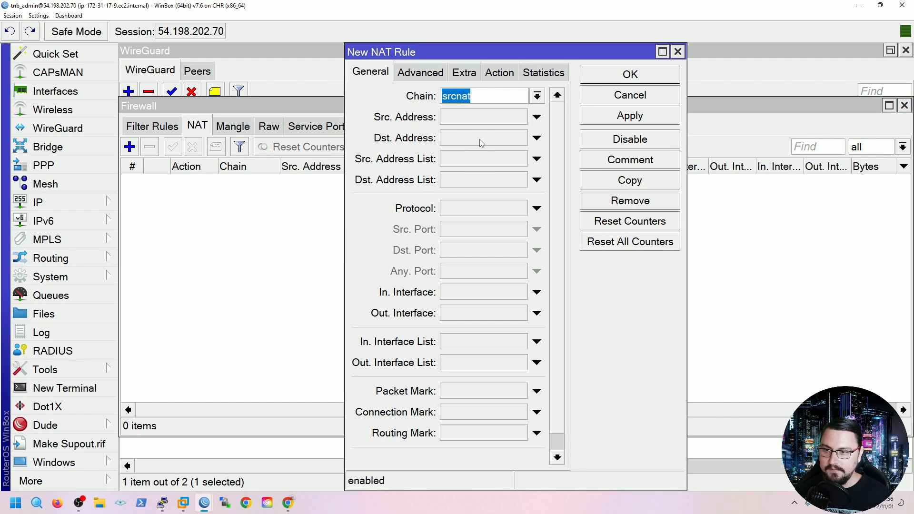
left_click(494, 315)
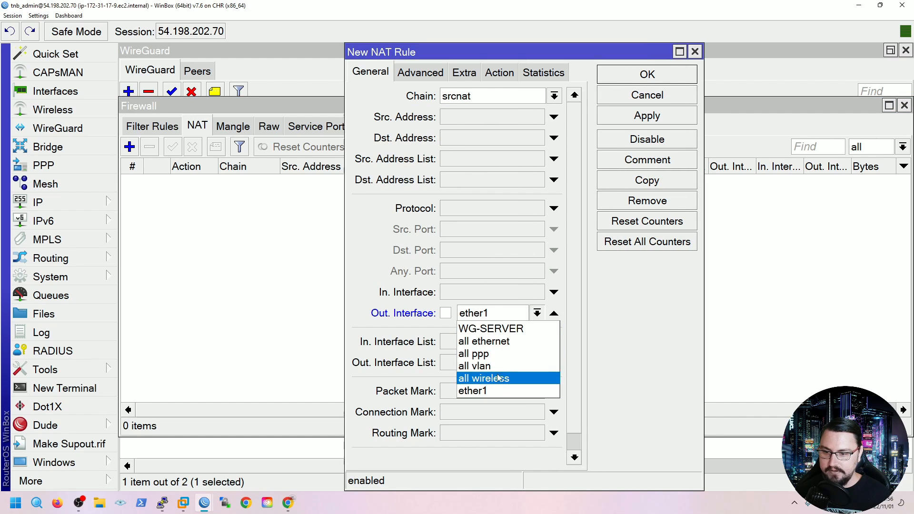
left_click(495, 391)
left_click(500, 74)
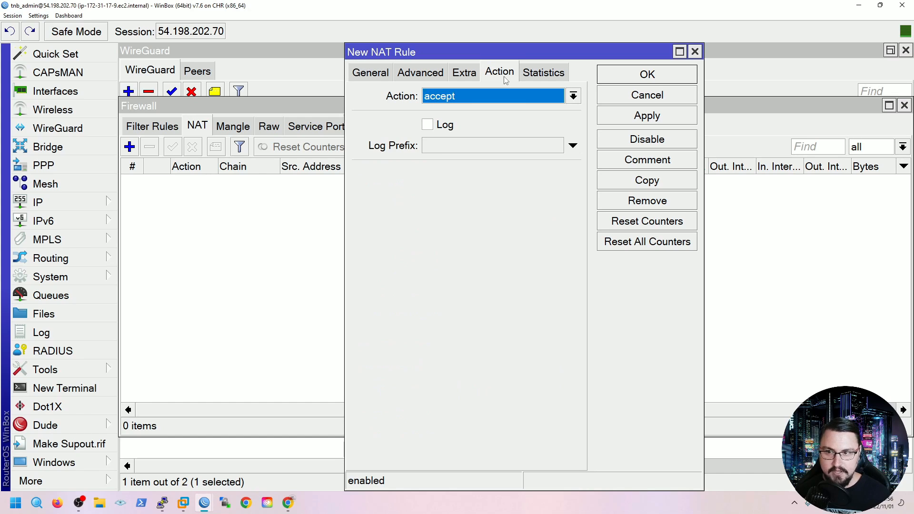
left_click(494, 96)
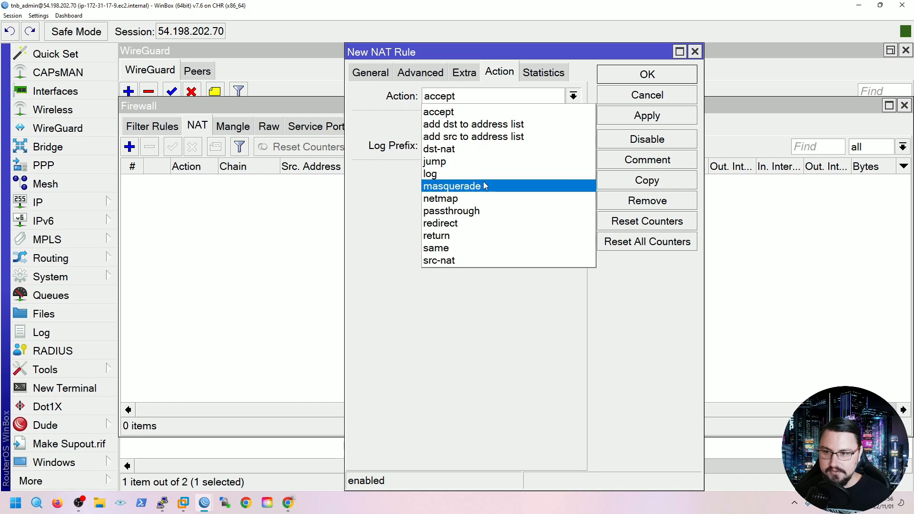
left_click(486, 186)
left_click(654, 114)
left_click(648, 74)
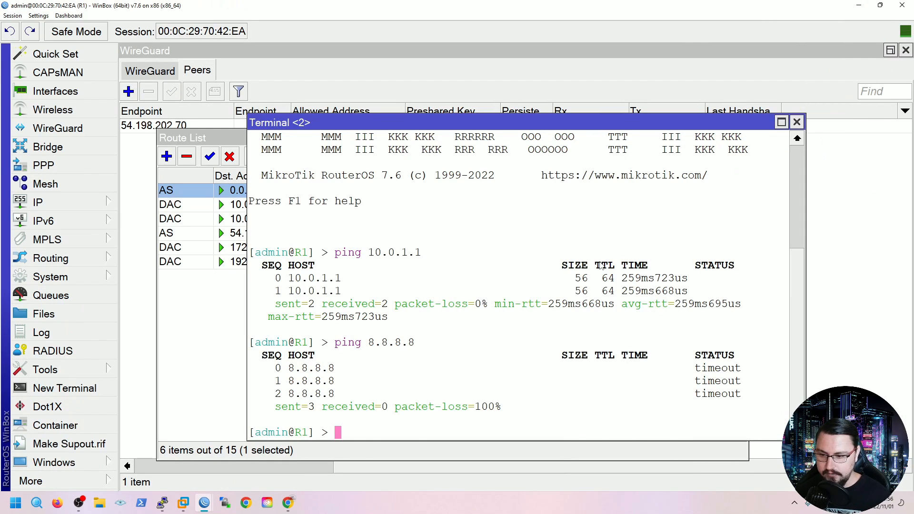
- Rerun R1's ping to 8.8.8.8, confirm replies at about 260 ms, then bring up the Rome VM
key("Up")
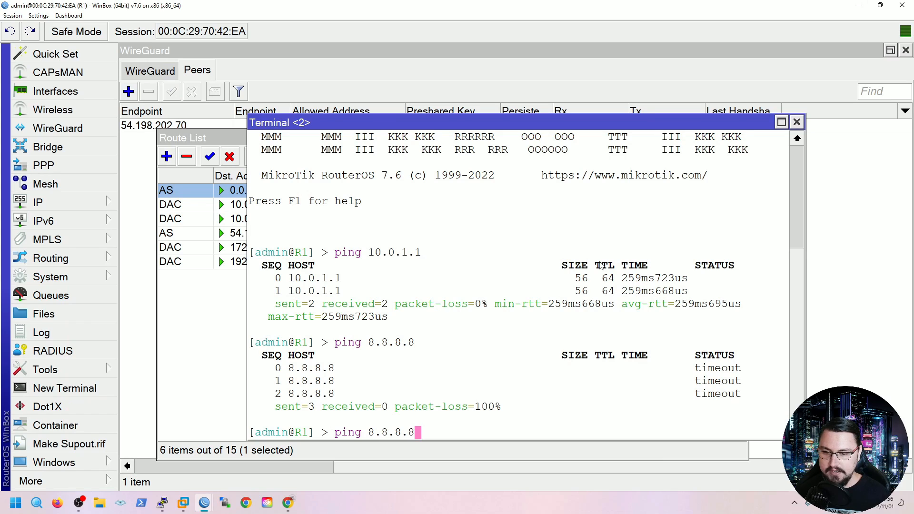
key("Return")
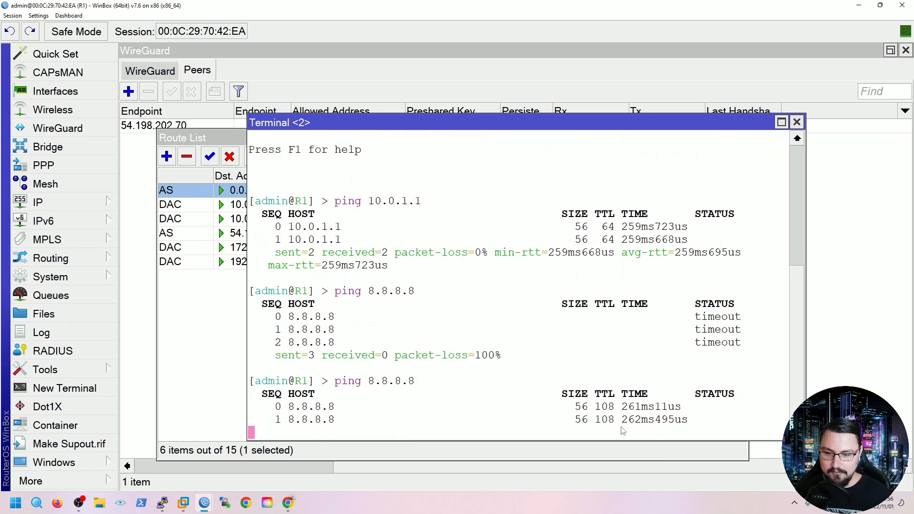
left_click_drag(303, 387, 613, 419)
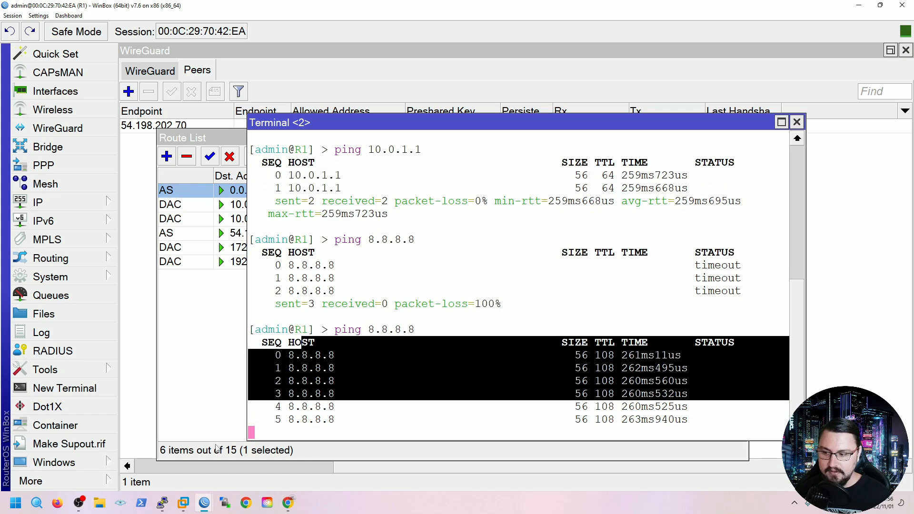
mouse_move(183, 500)
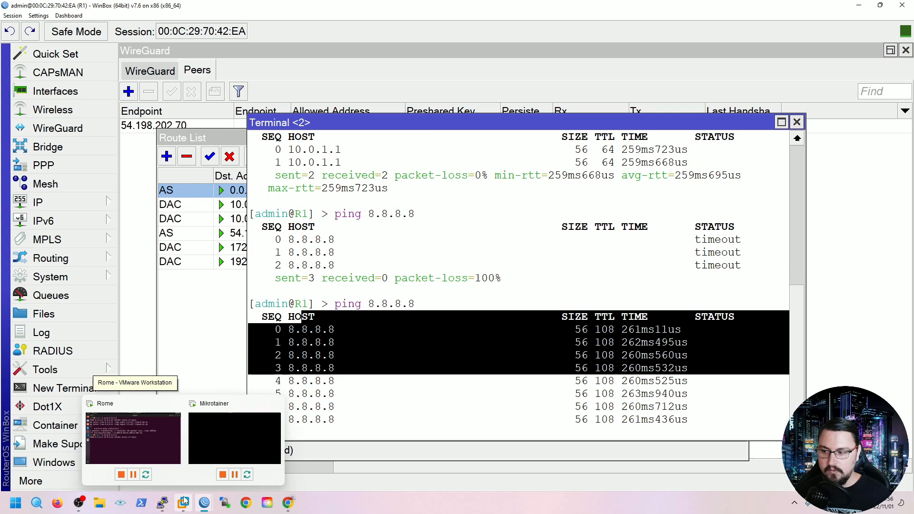
left_click(153, 441)
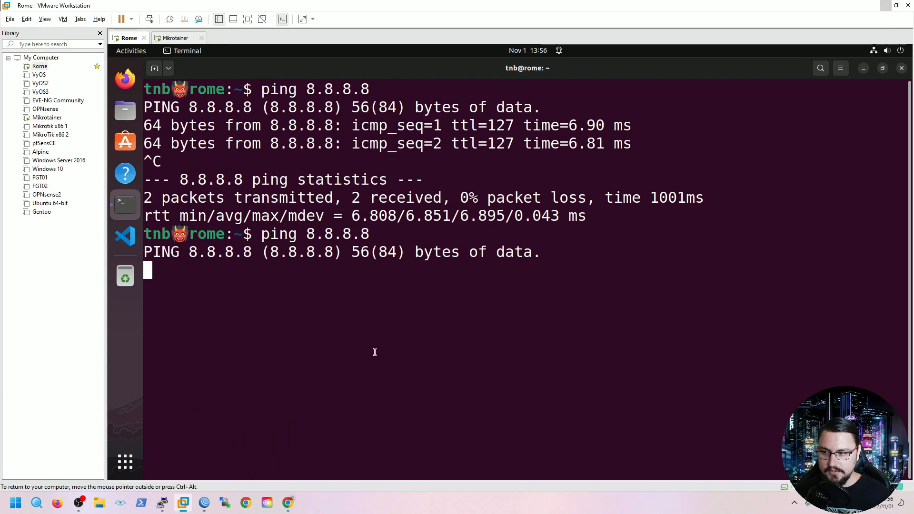
- Rerun ping 8.8.8.8 on the Rome client and confirm 100% loss (4 sent, 0 received)
key("ctrl+c")
key("Up")
key("Return")
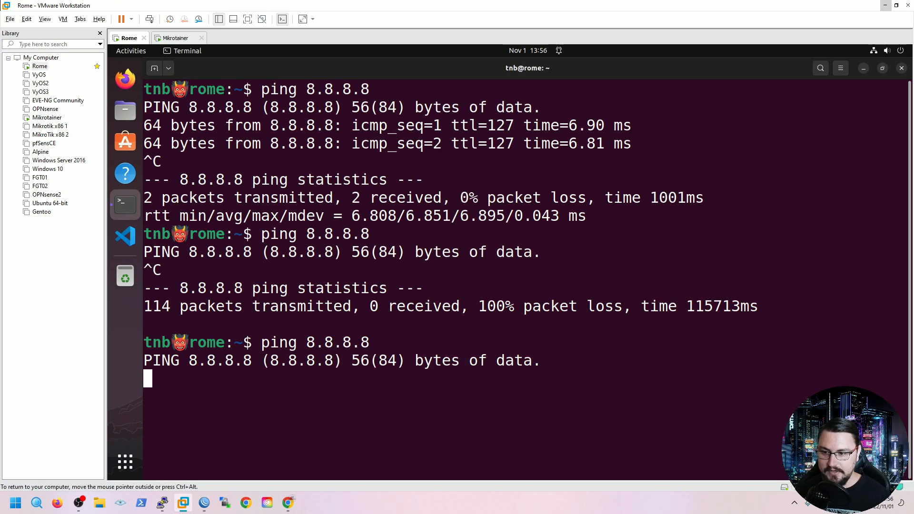
left_click_drag(262, 348, 389, 347)
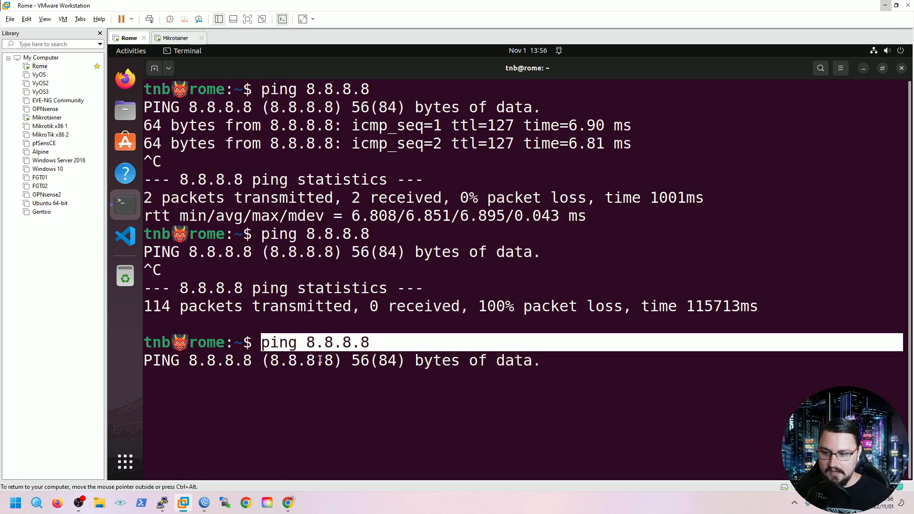
left_click(321, 361)
key("ctrl+c")
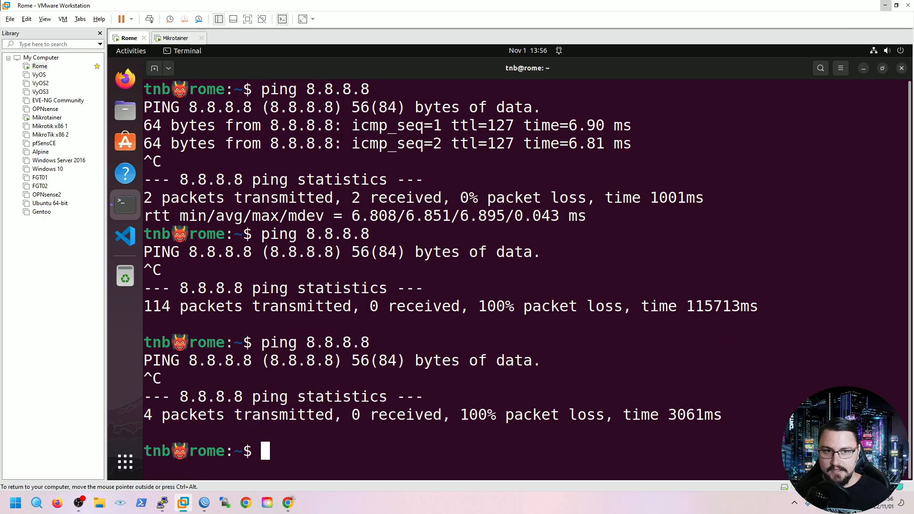
left_click(885, 4)
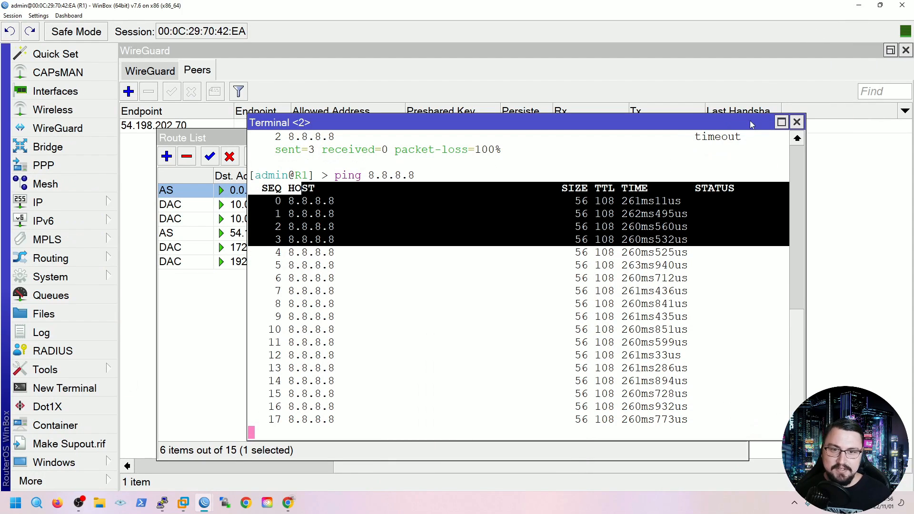
- Stop R1's ping and start a new rule in R1's Firewall NAT list
key("ctrl+c")
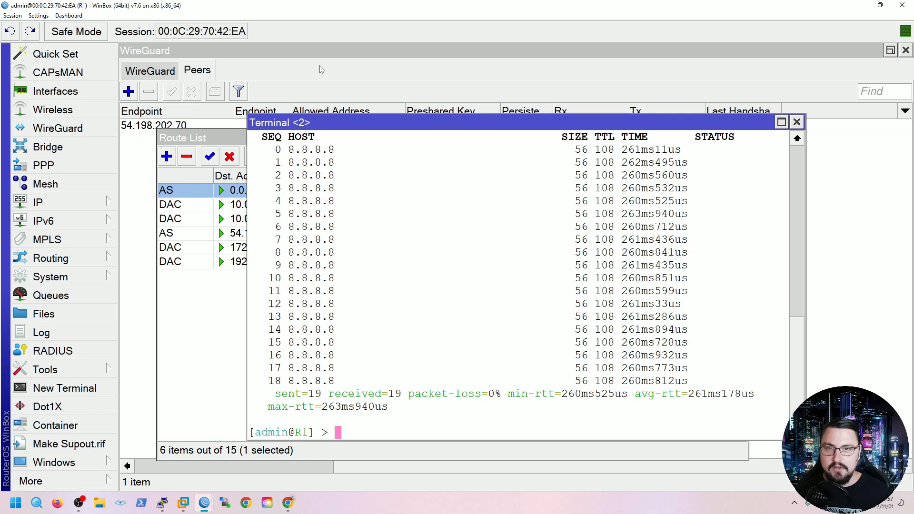
left_click(106, 203)
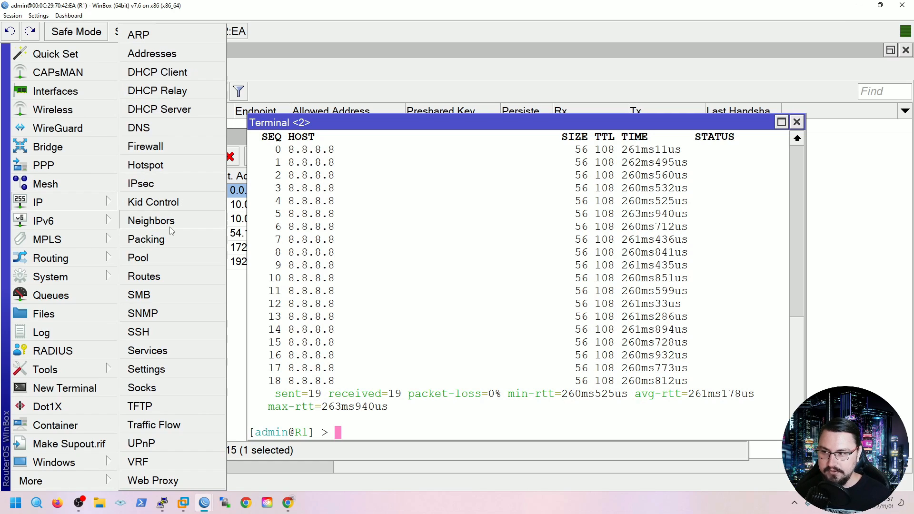
left_click(145, 147)
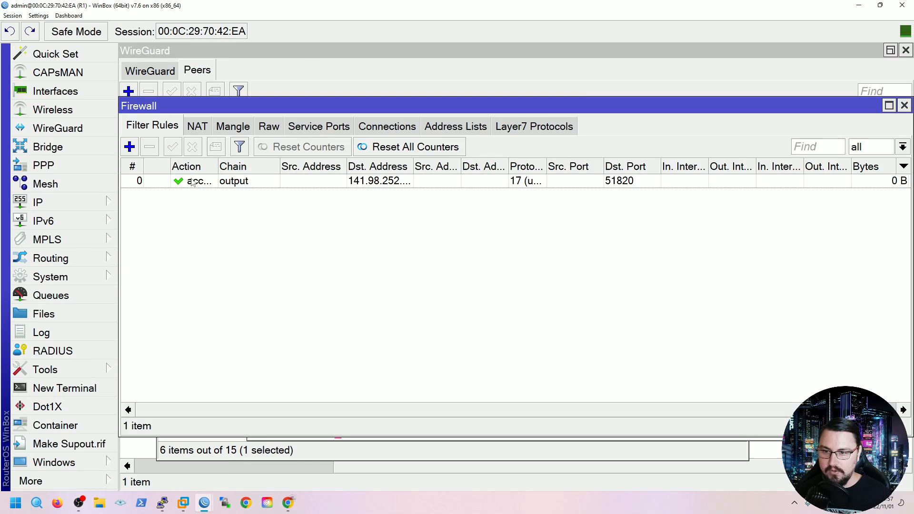
left_click(206, 129)
left_click(129, 147)
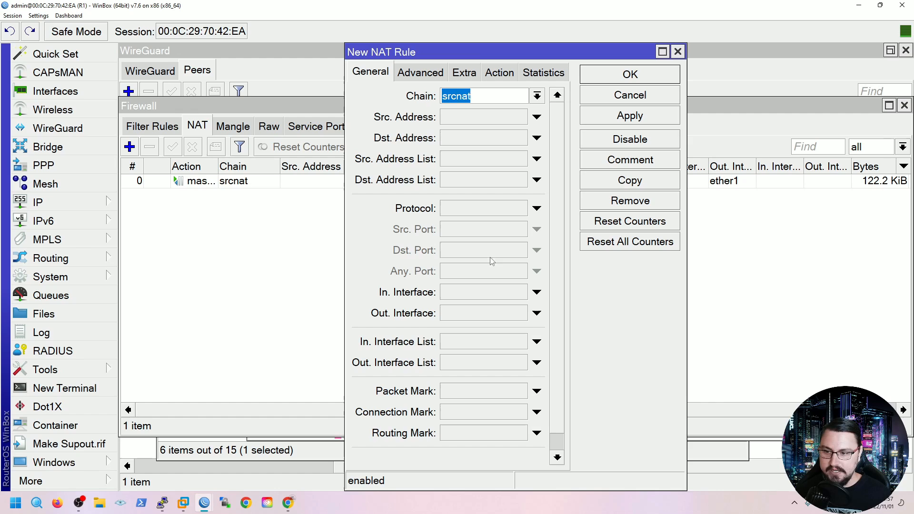
- Set the rule's Out. Interface to WG-AWS-US1 and action to masquerade, then save it
left_click(490, 316)
left_click(495, 314)
left_click(499, 324)
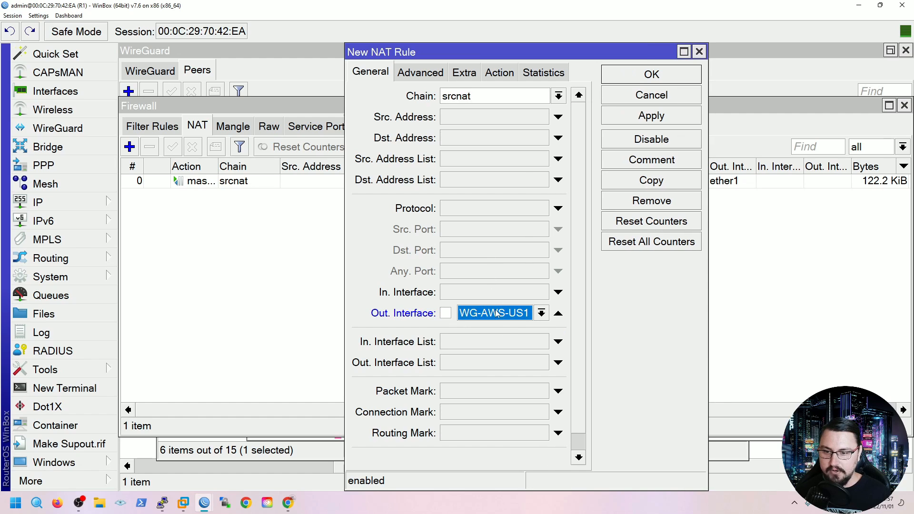
scroll(489, 315, "down", 1)
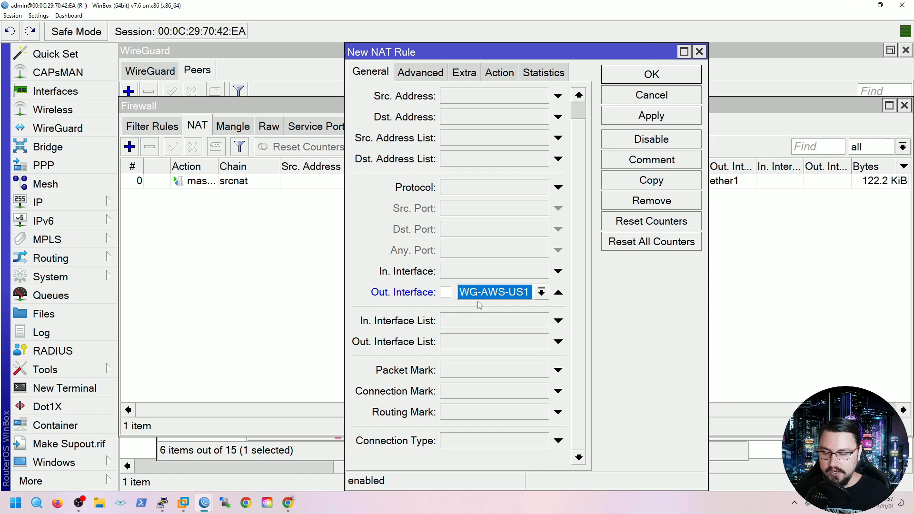
left_click(505, 76)
left_click(487, 99)
left_click(495, 186)
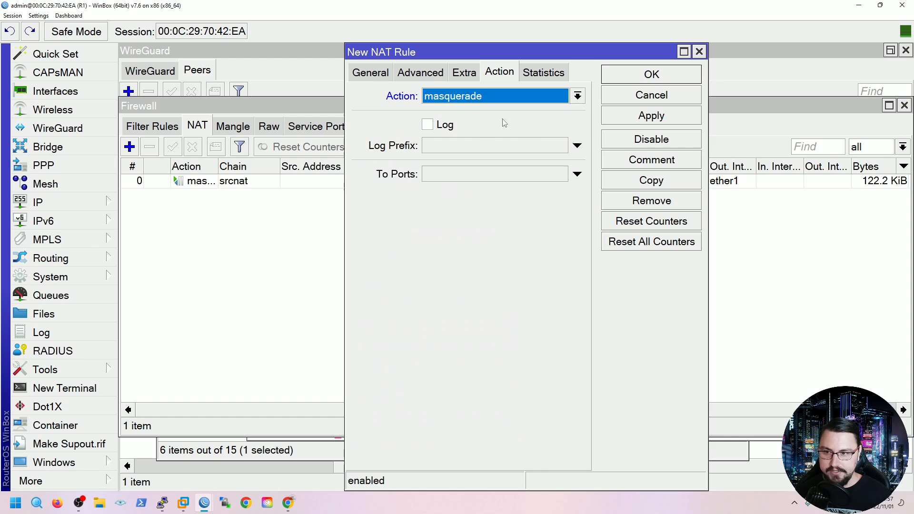
left_click(644, 117)
left_click(662, 74)
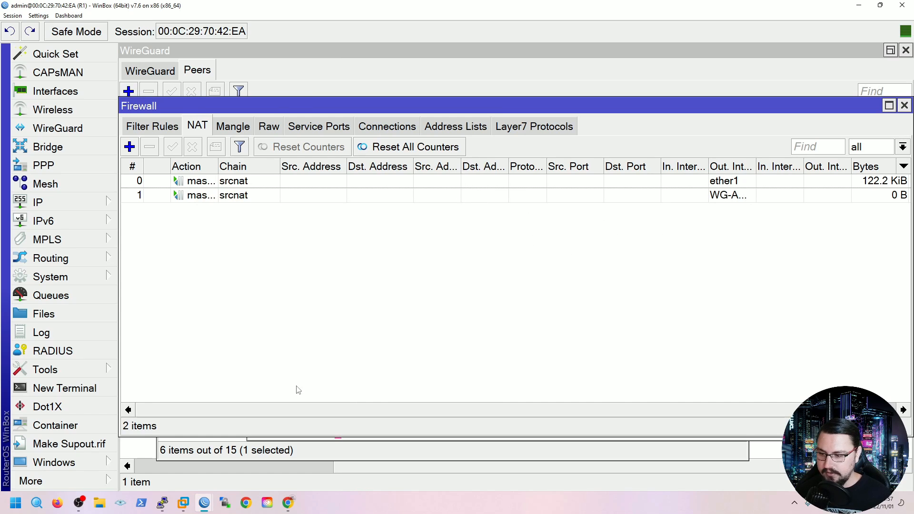
- On the Rome client, rerun ping 8.8.8.8 and confirm replies at about 262 ms
mouse_move(183, 502)
left_click(169, 444)
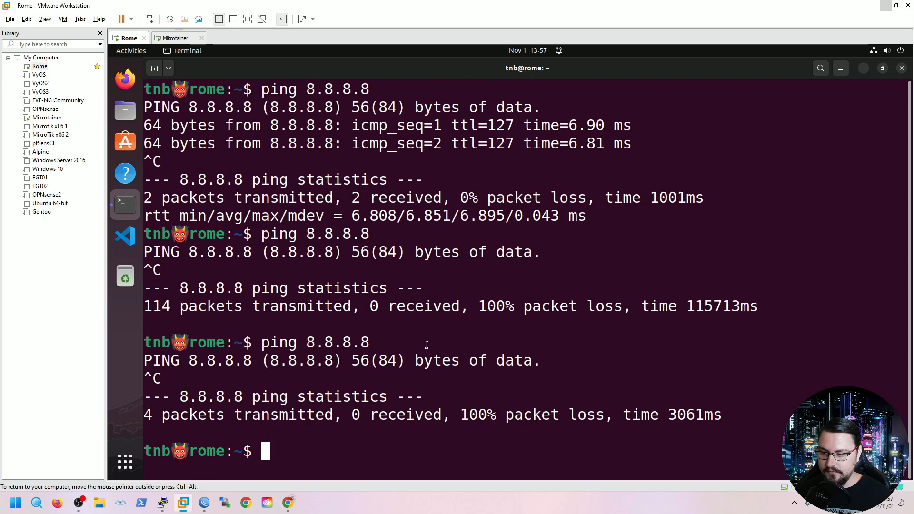
key("Up")
key("Return")
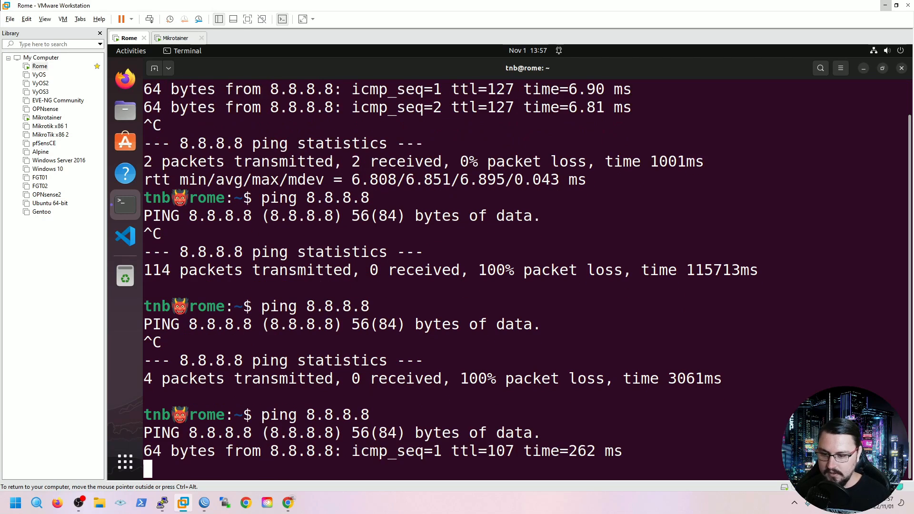
left_click_drag(621, 455, 457, 430)
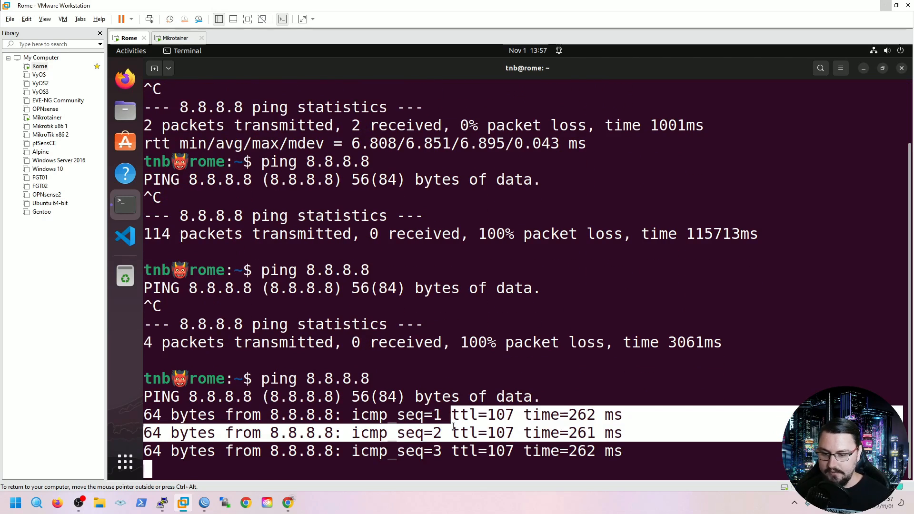
key("ctrl+x")
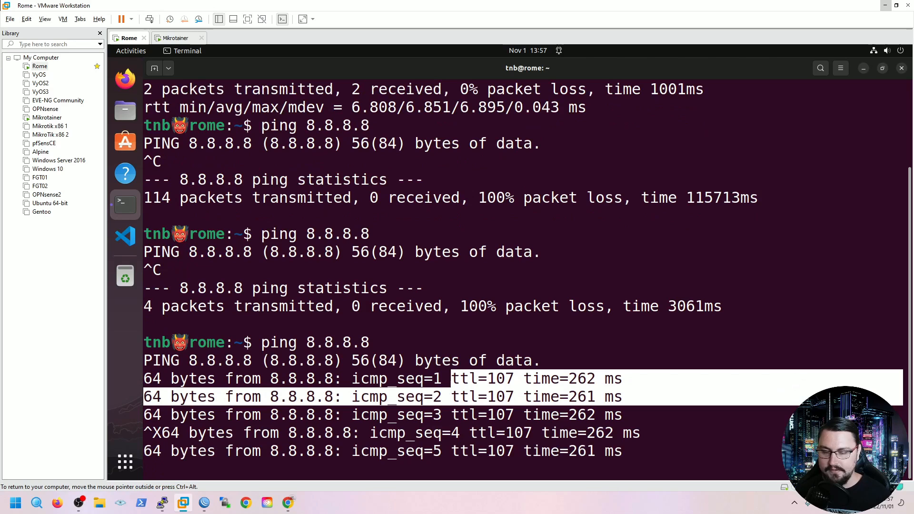
- Check R1's NAT rules, then stop the client's ping at 30/30 replies, 0% loss
key("alt+Tab")
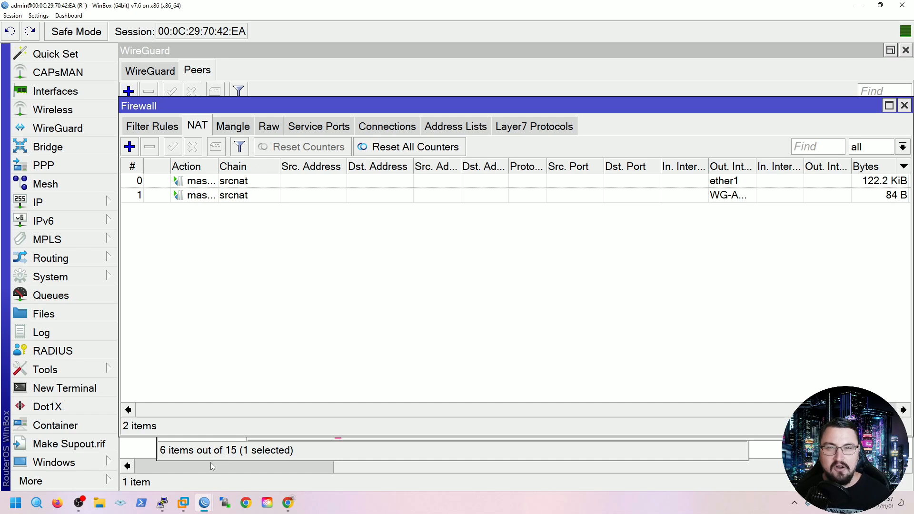
mouse_move(191, 498)
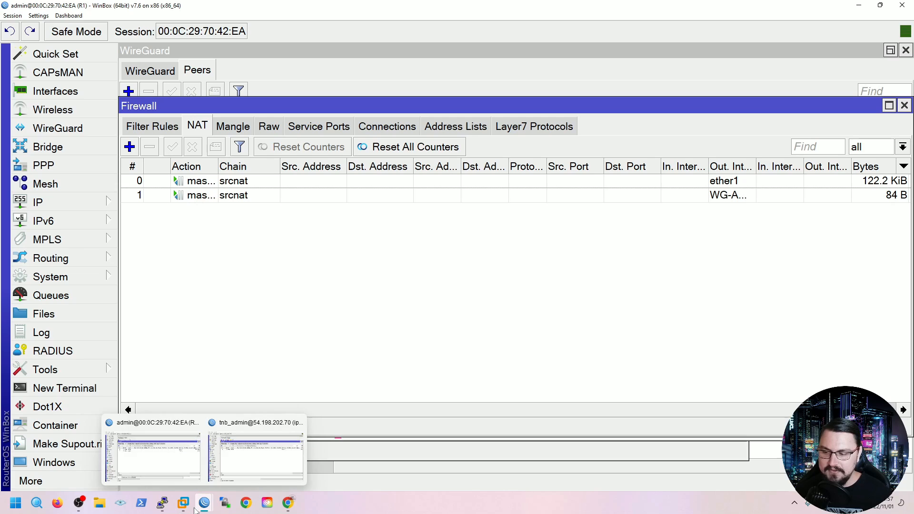
left_click(208, 471)
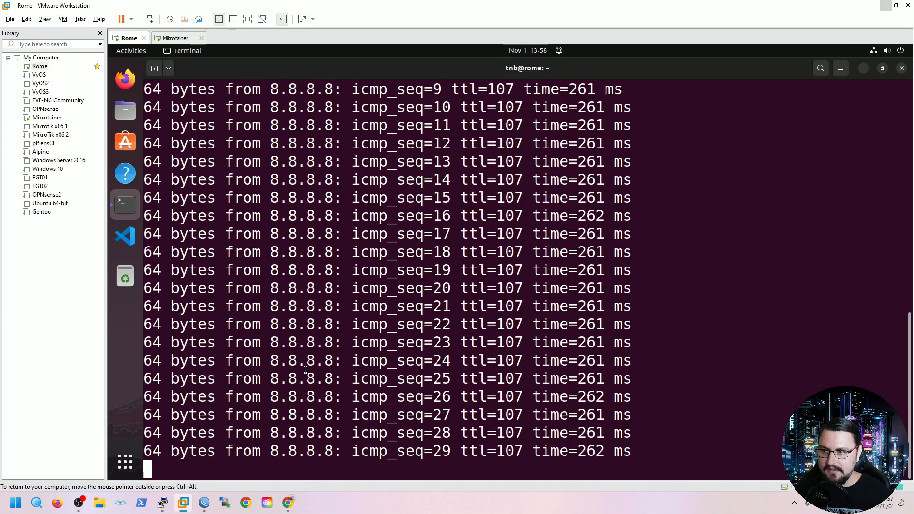
key("ctrl+c")
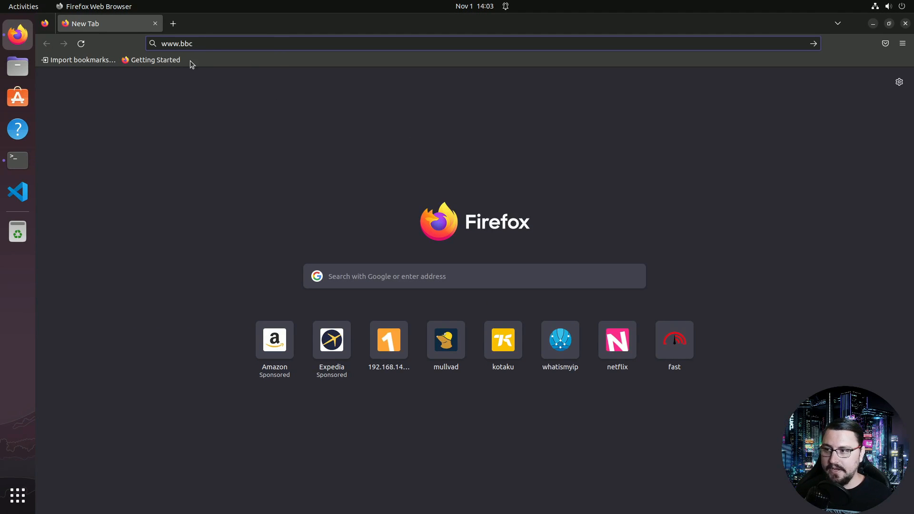
left_click(218, 45)
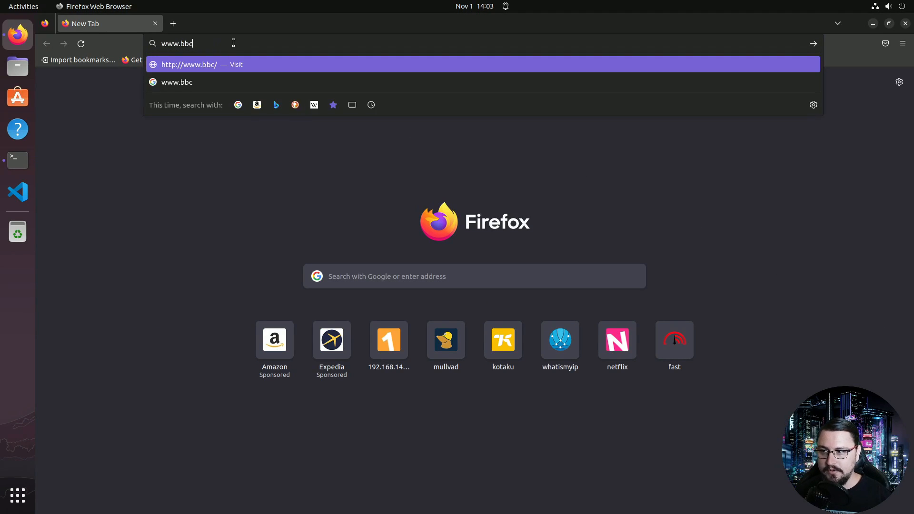
type(".com")
key("Return")
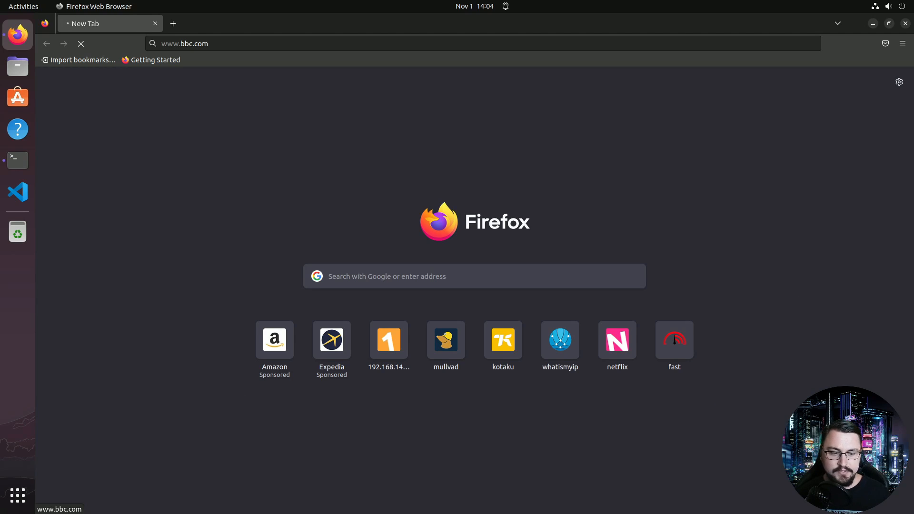
key("alt+Tab")
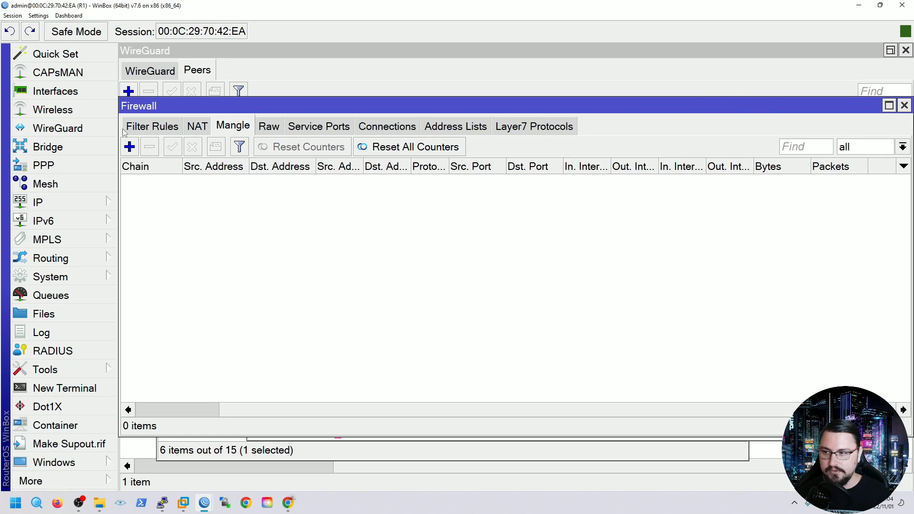
- Create a forward-chain mangle rule matching TCP traffic leaving via WG-AWS-US1
left_click(87, 200)
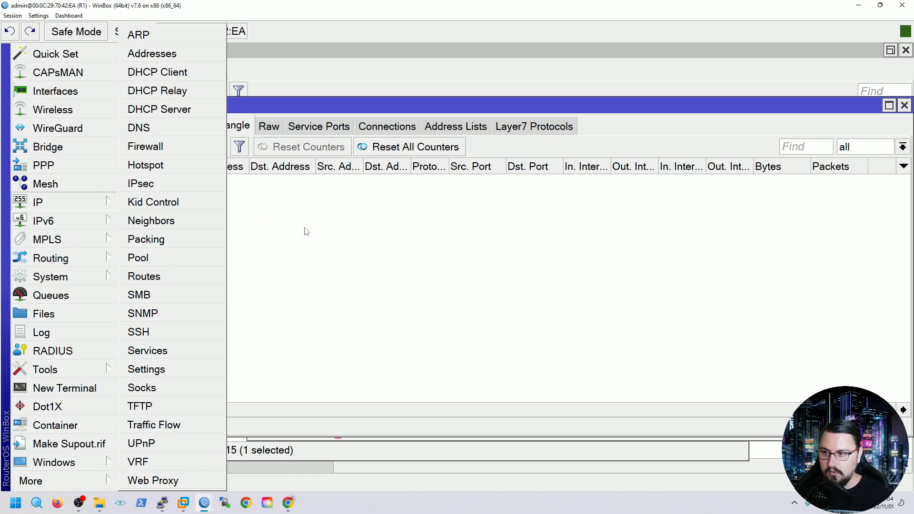
left_click(176, 152)
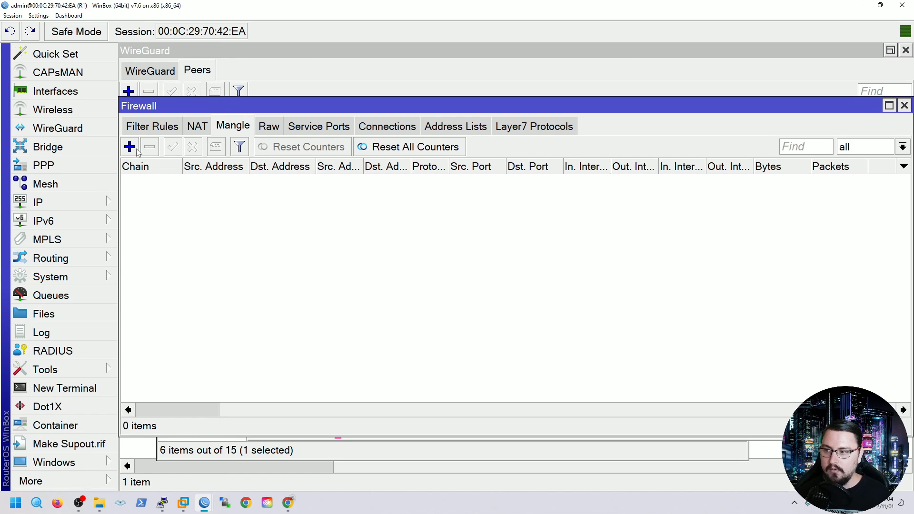
left_click(129, 146)
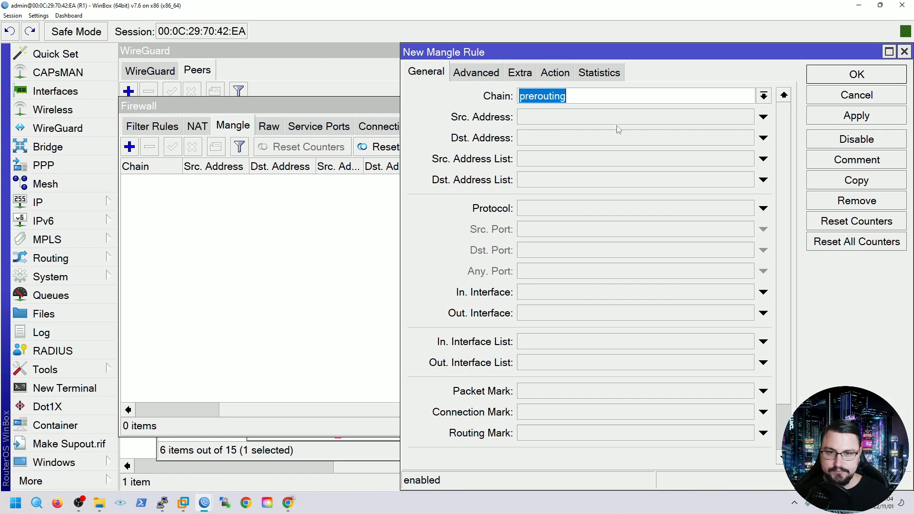
left_click(763, 95)
left_click(642, 112)
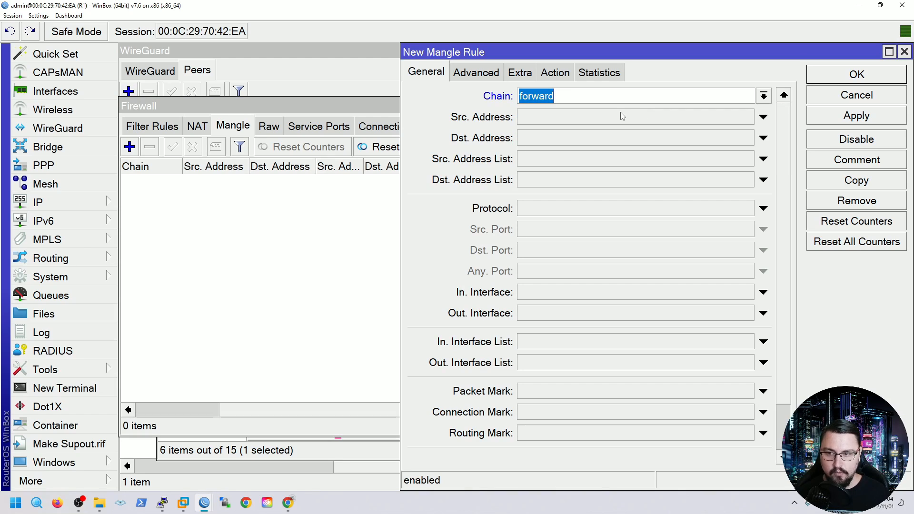
left_click(567, 209)
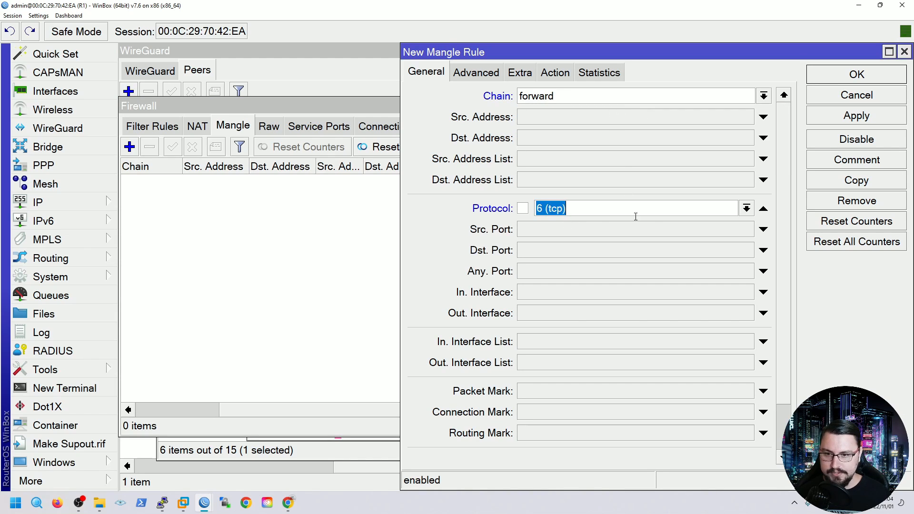
scroll(588, 216, "down", 2)
scroll(550, 245, "down", 1)
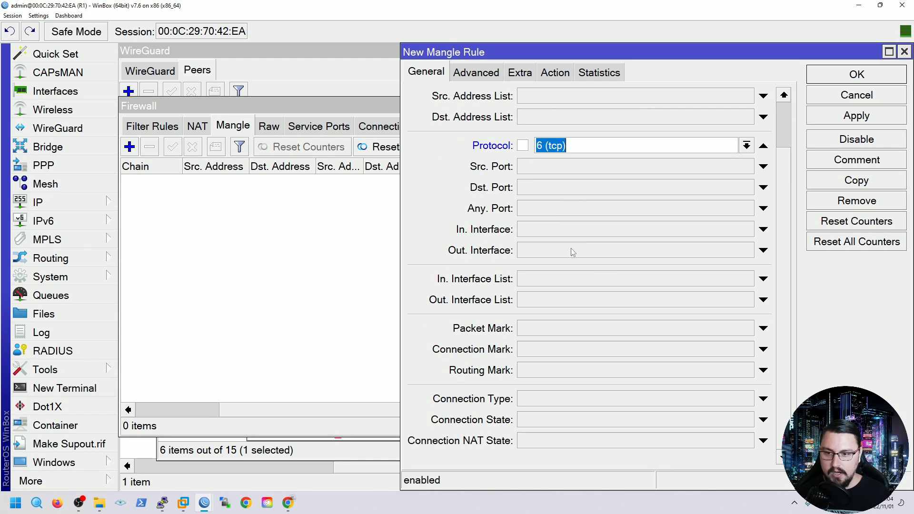
left_click(664, 251)
left_click(664, 252)
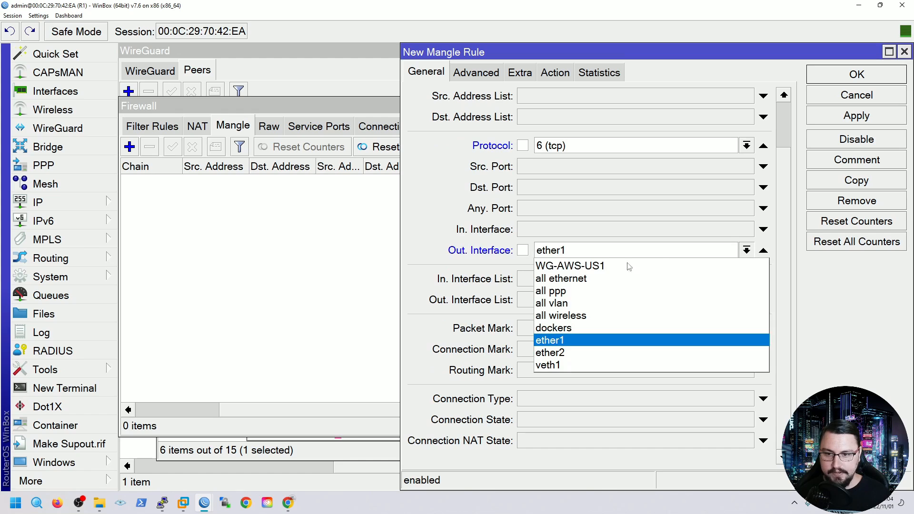
left_click(594, 267)
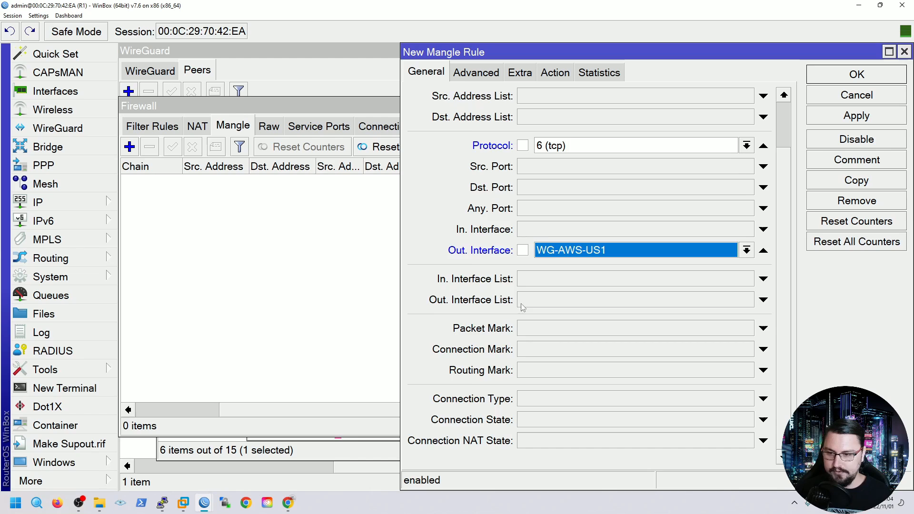
scroll(520, 300, "up", 3)
- In the rule's Advanced tab, set the TCP Flags match to syn
left_click(492, 72)
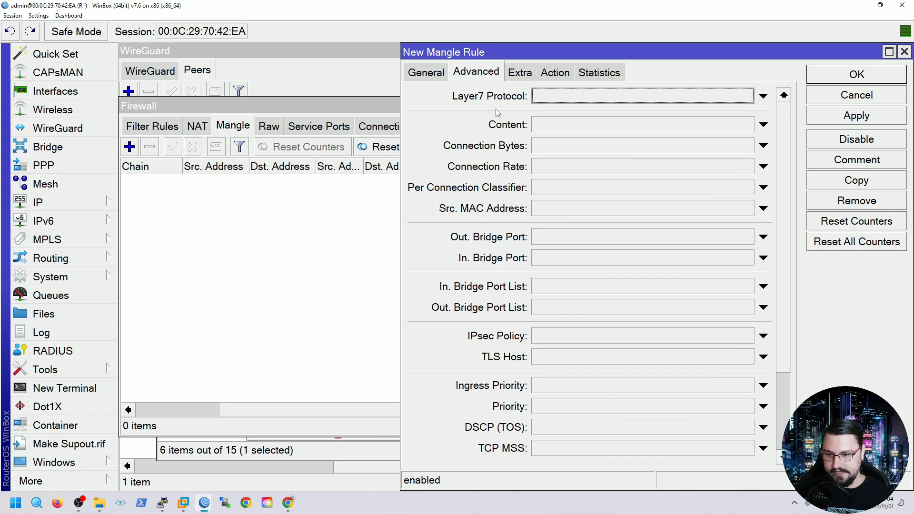
scroll(510, 159, "down", 1)
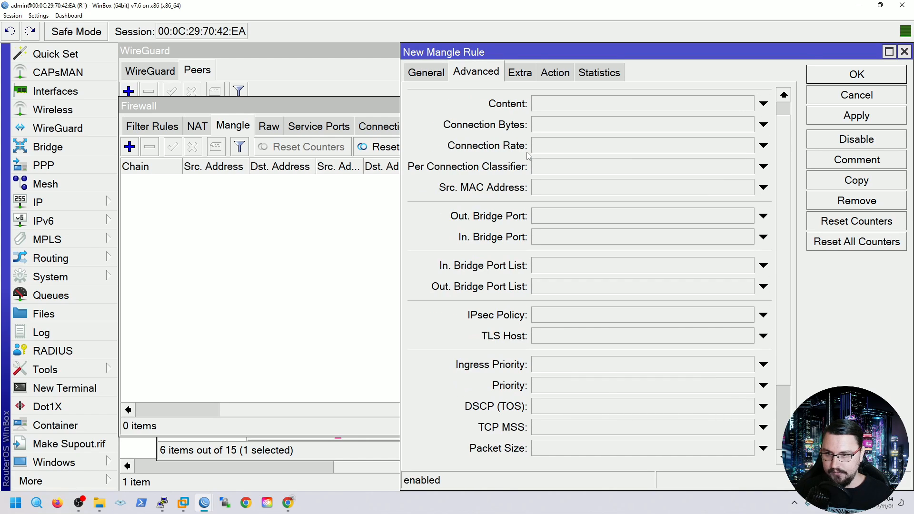
scroll(527, 156, "down", 4)
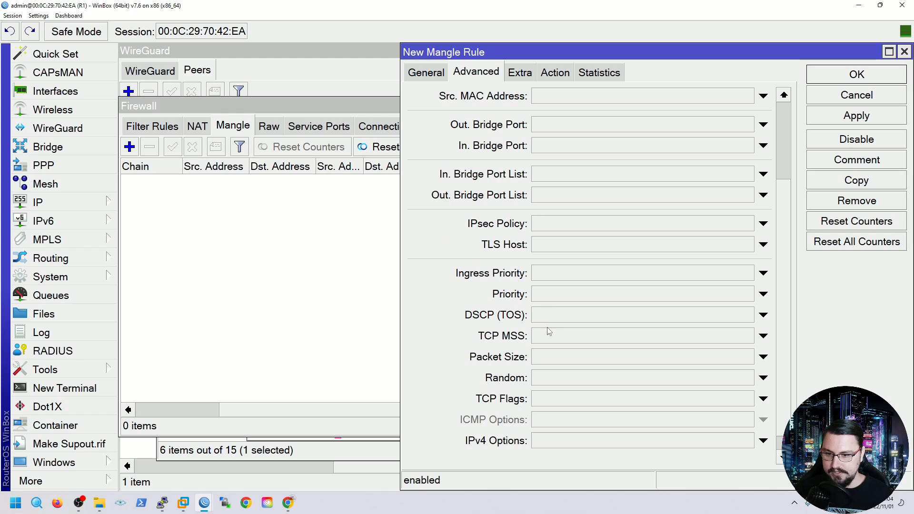
scroll(547, 311, "down", 1)
left_click(545, 379)
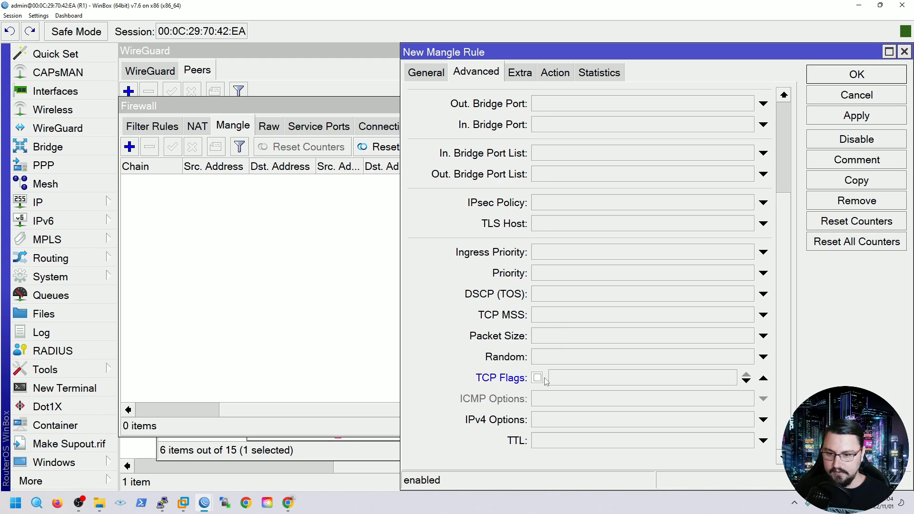
left_click(633, 381)
left_click(612, 399)
left_click(607, 401)
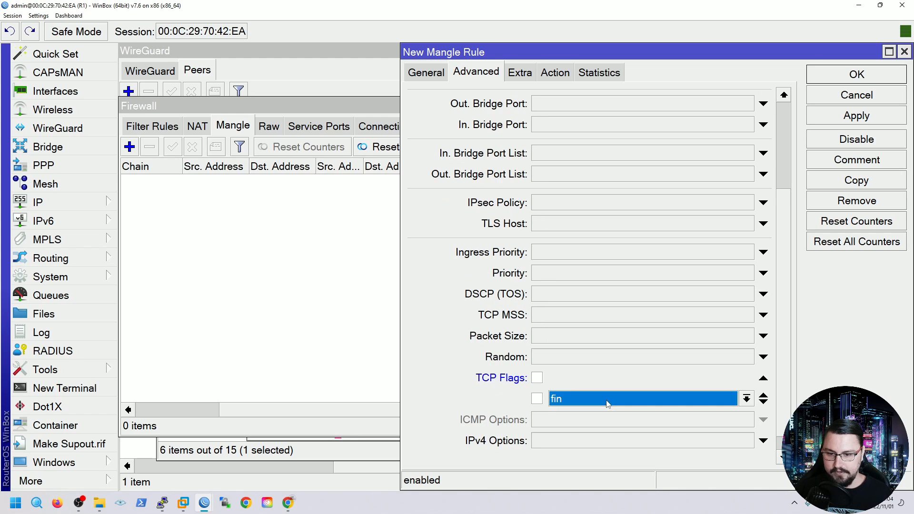
left_click(607, 403)
left_click(609, 370)
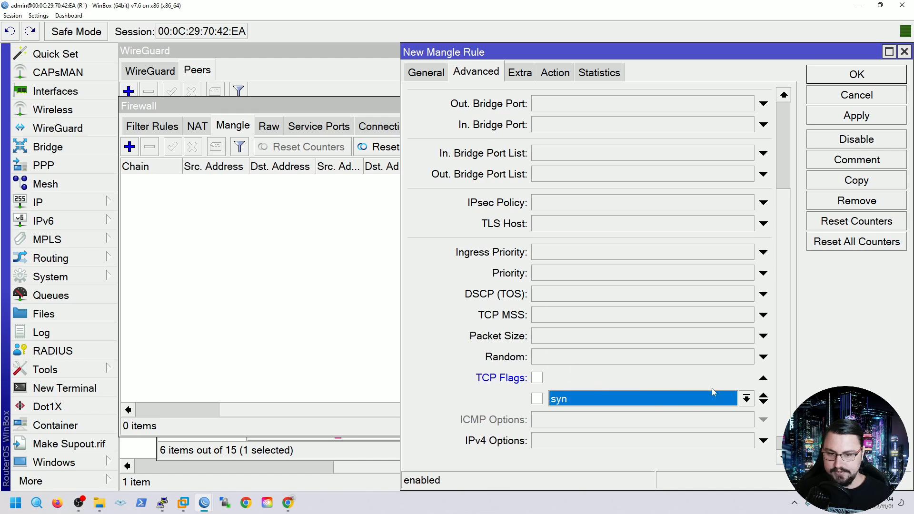
scroll(718, 382, "down", 1)
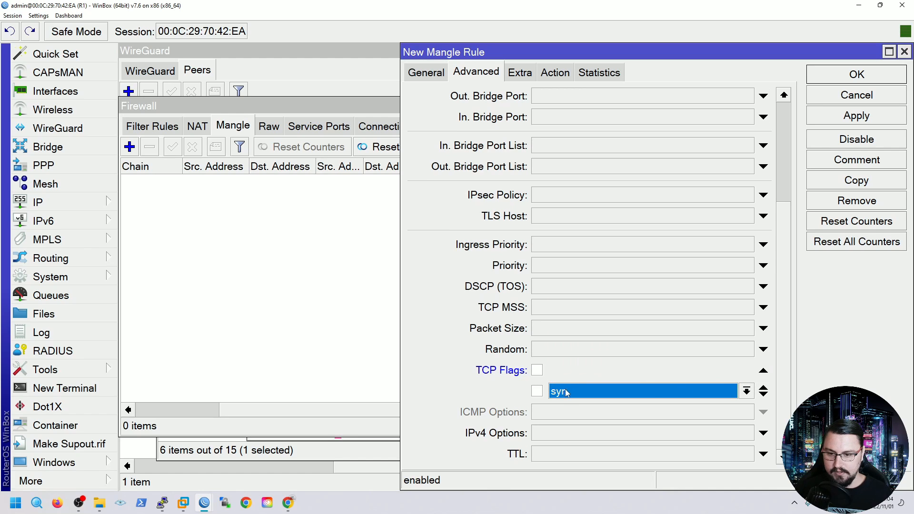
scroll(537, 205, "up", 3)
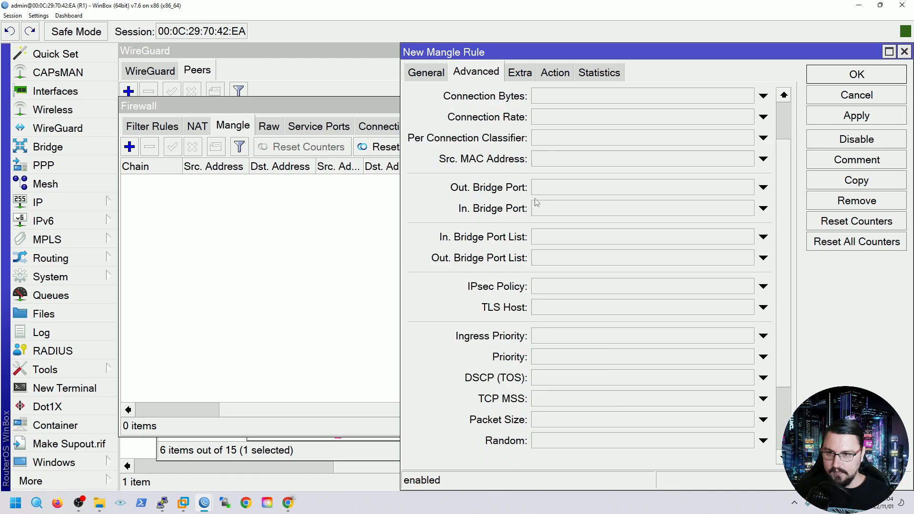
scroll(537, 202, "up", 2)
left_click(554, 72)
- Set the mangle action to change MSS with New TCP MSS clamp to pmtu, and save the rule
left_click(555, 97)
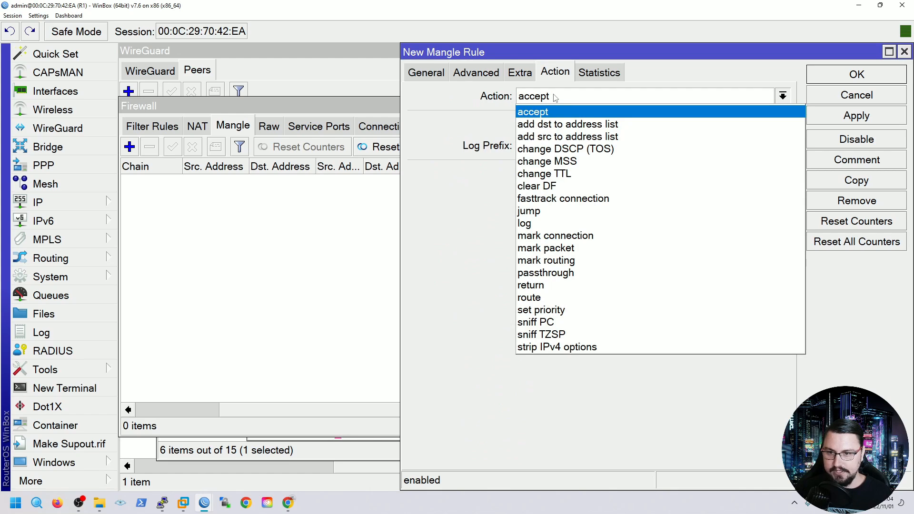
left_click(567, 161)
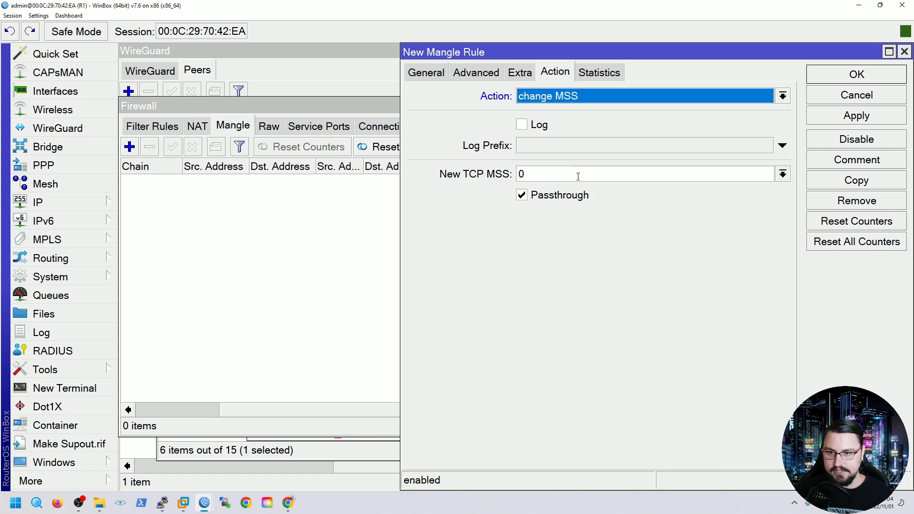
left_click(634, 176)
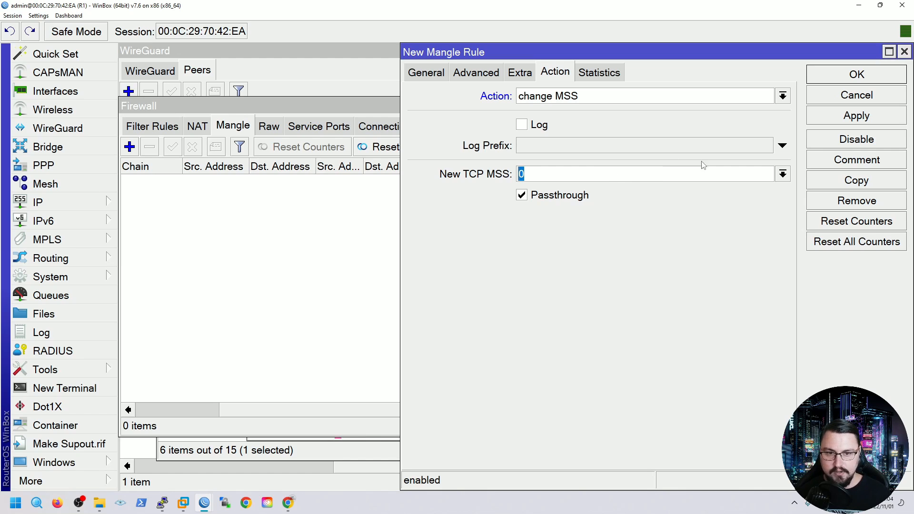
left_click(782, 174)
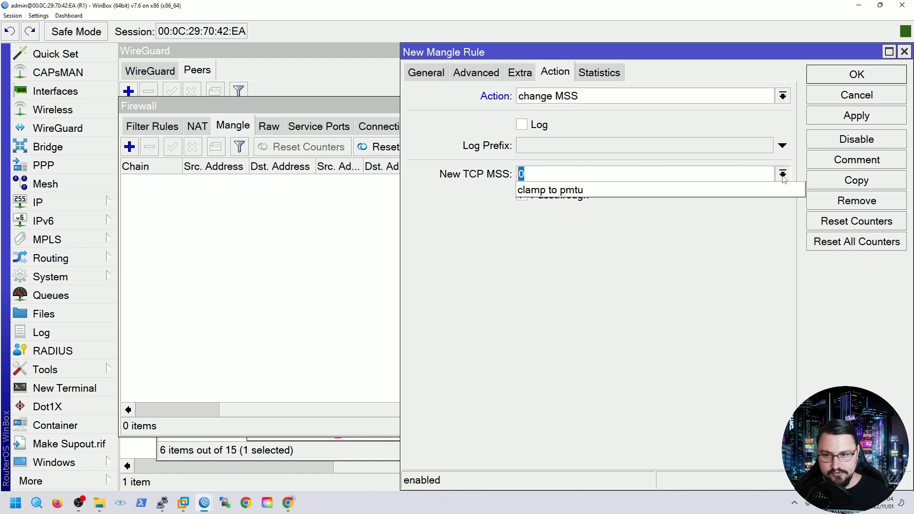
left_click(717, 190)
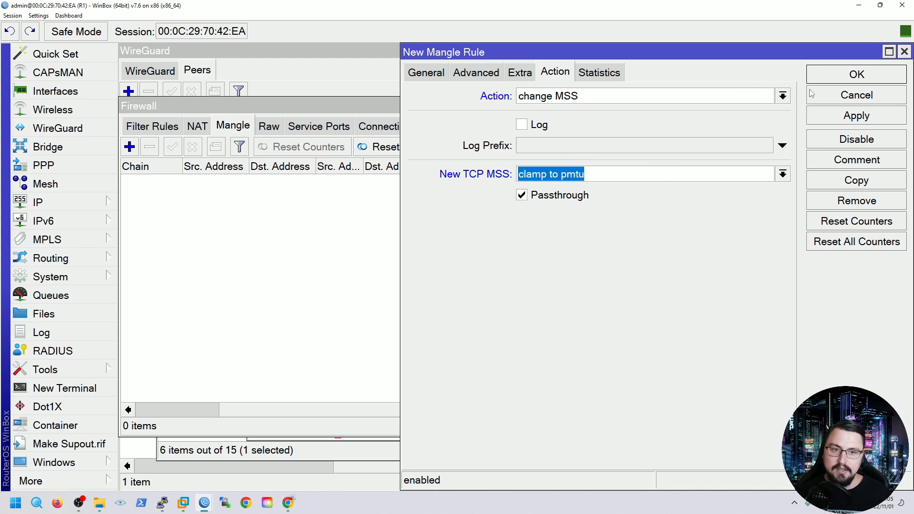
left_click(838, 115)
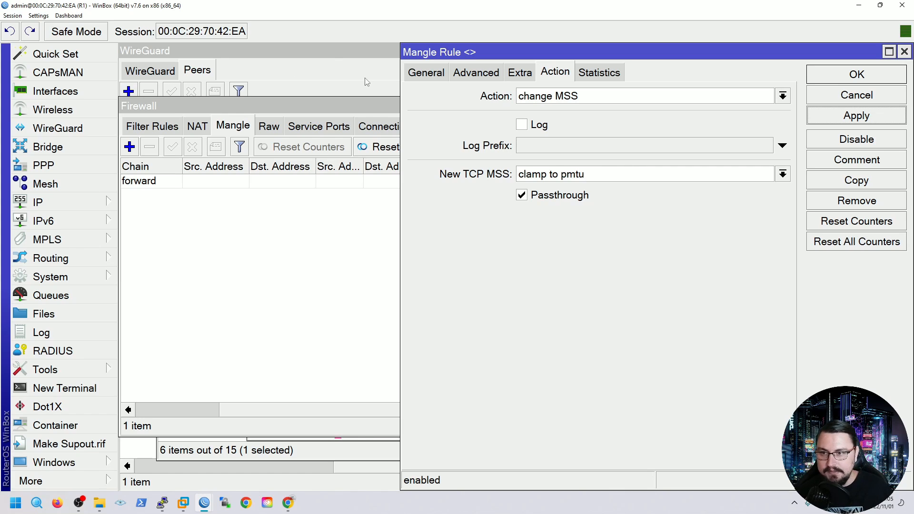
left_click(413, 72)
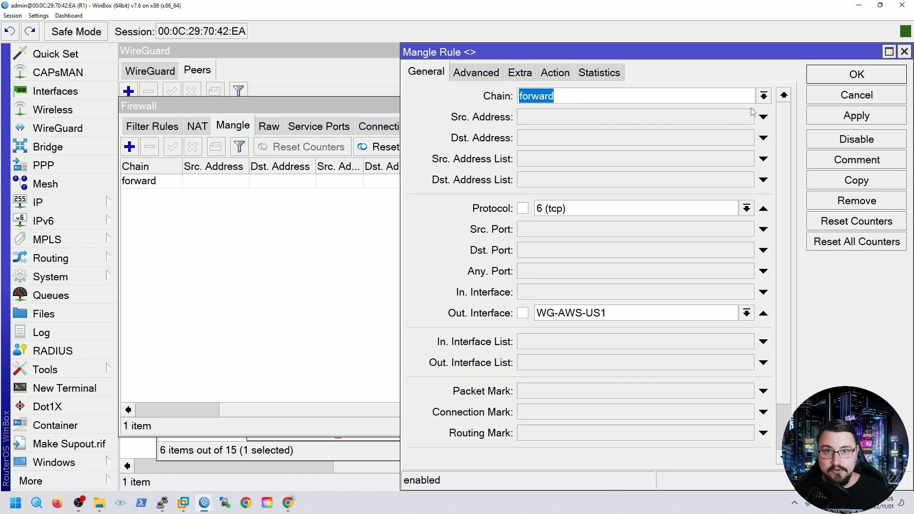
left_click(822, 75)
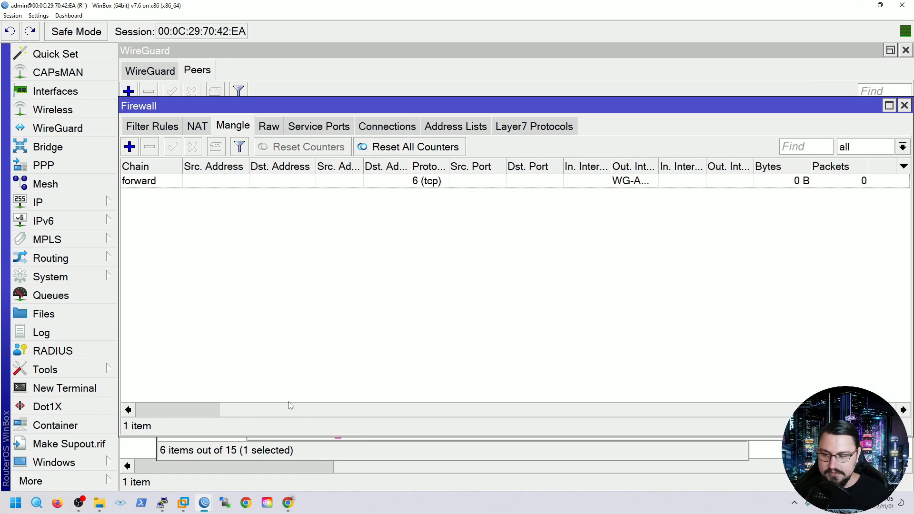
mouse_move(183, 502)
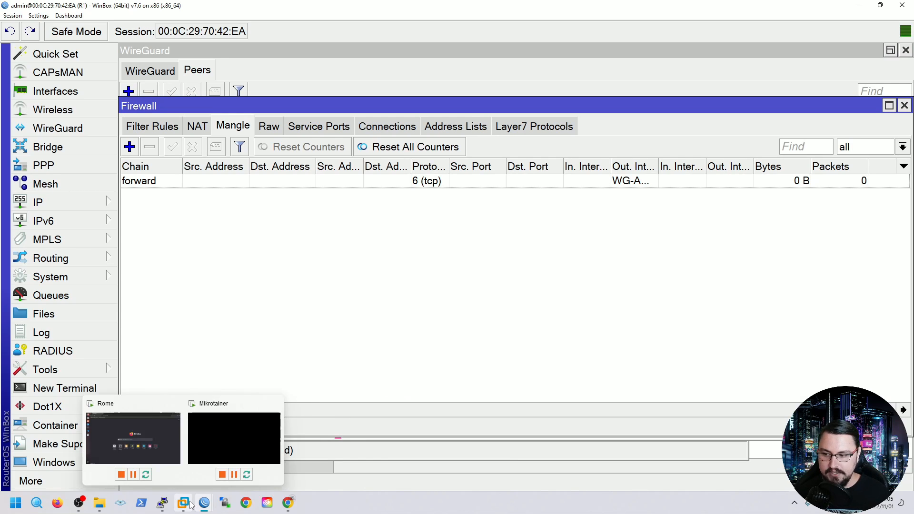
left_click(172, 432)
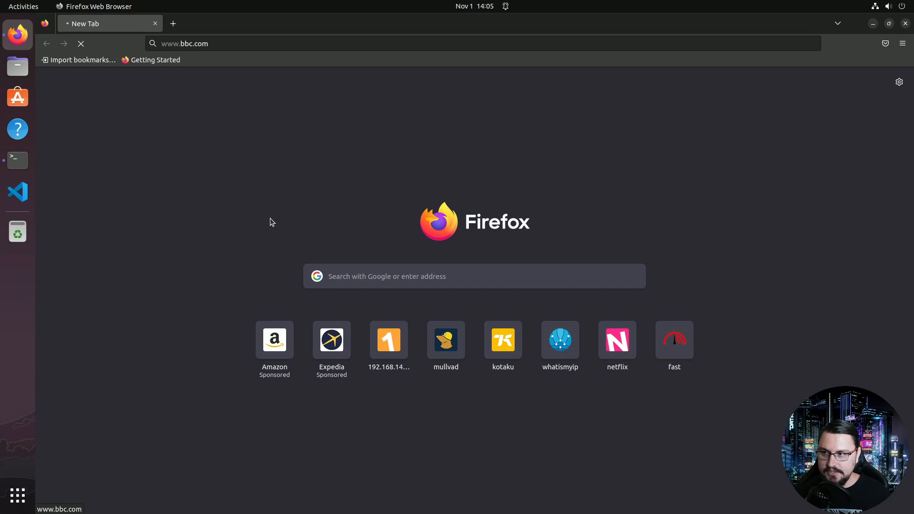
left_click(180, 24)
left_click(155, 24)
left_click(176, 41)
type("www")
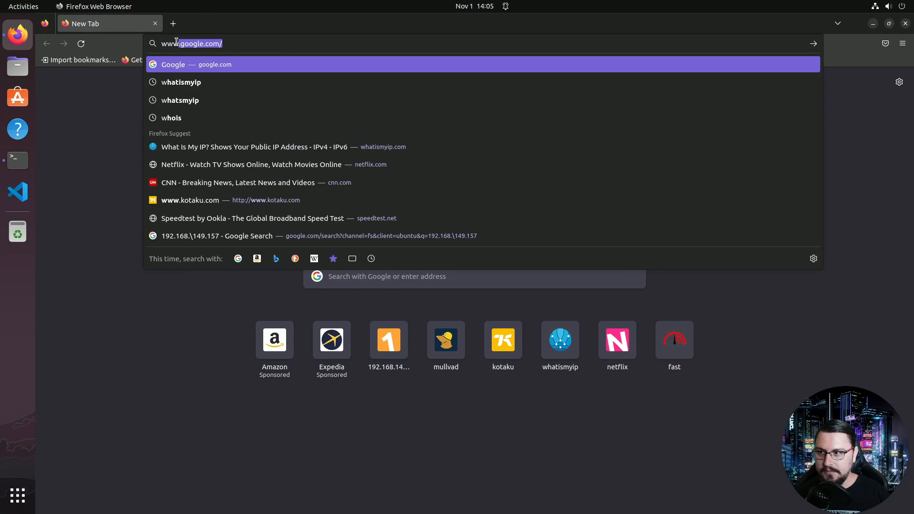
type(".bbc.com")
key("Return")
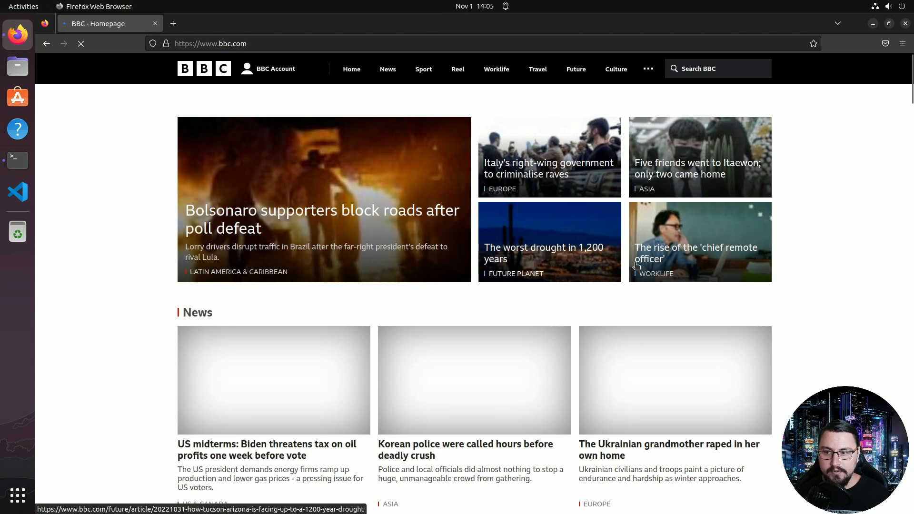
- Scroll through the BBC homepage to confirm headlines and images load fully
scroll(740, 253, "down", 8)
scroll(740, 253, "down", 5)
scroll(723, 234, "up", 13)
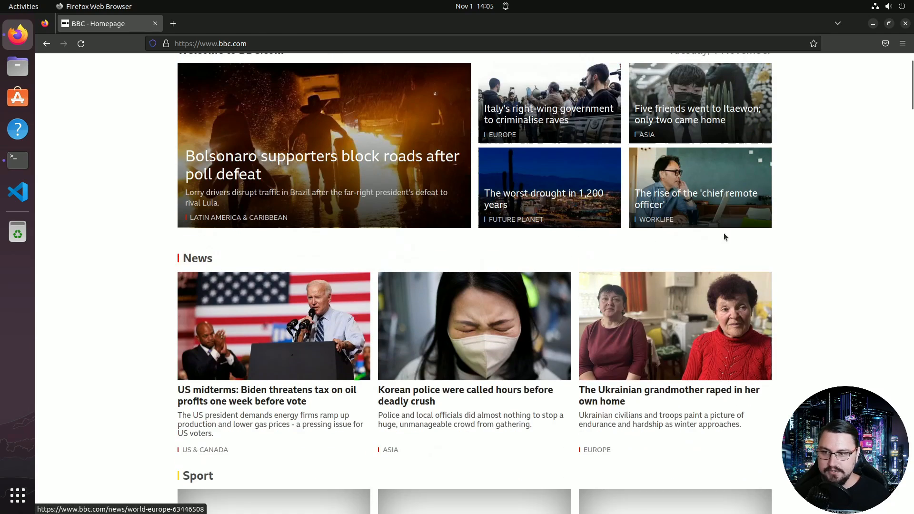
scroll(614, 218, "down", 4)
scroll(614, 217, "down", 20)
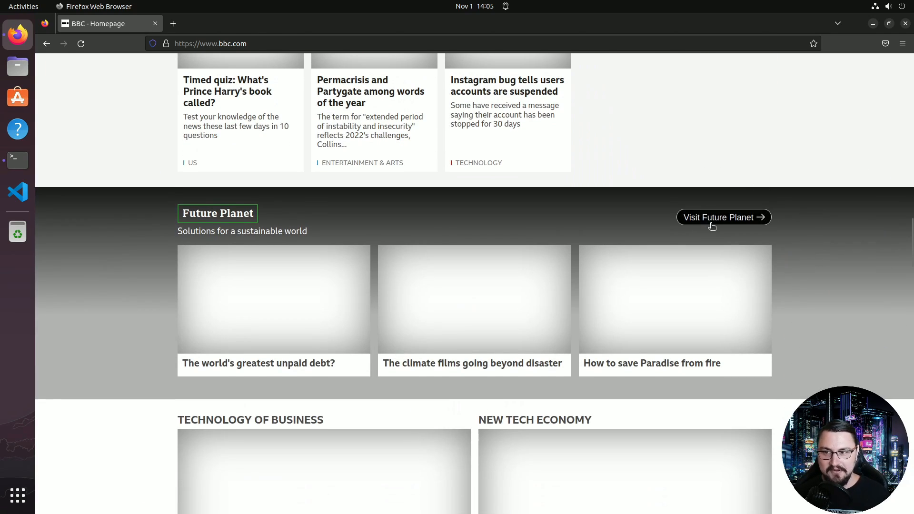
scroll(711, 222, "up", 2)
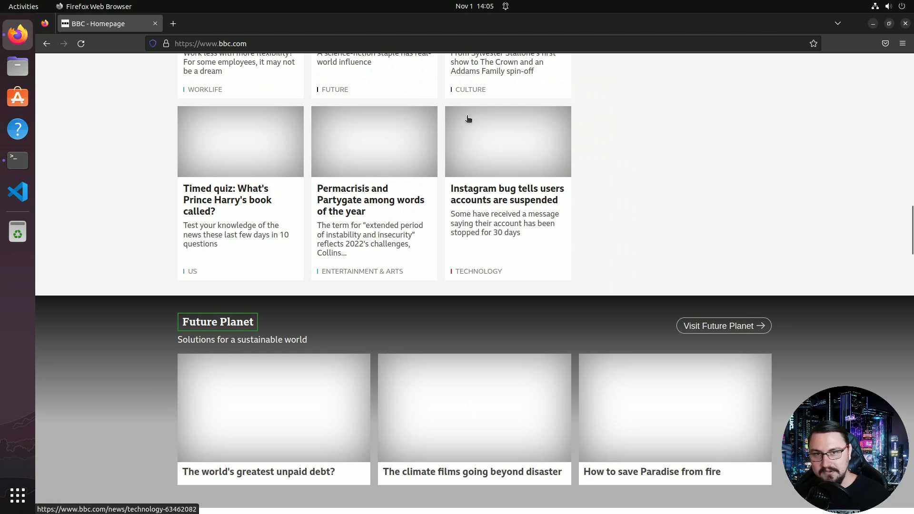
scroll(717, 94, "up", 20)
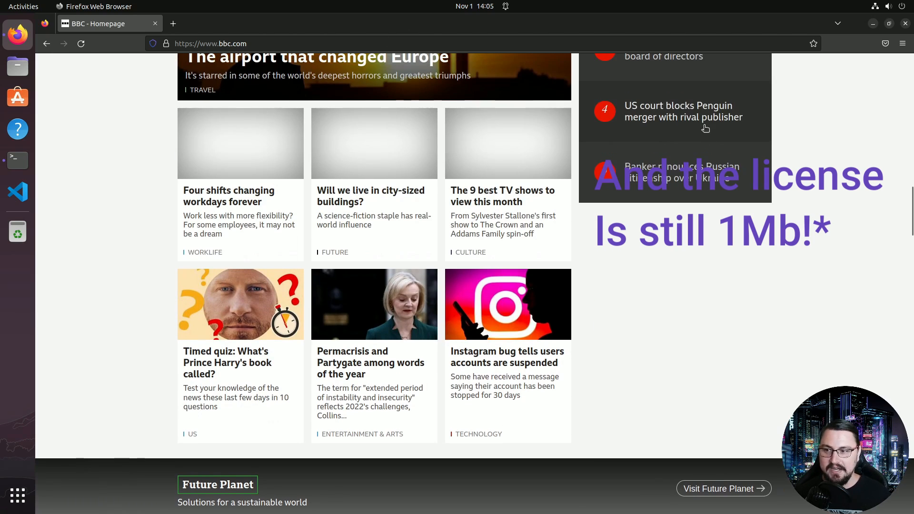
scroll(655, 190, "up", 4)
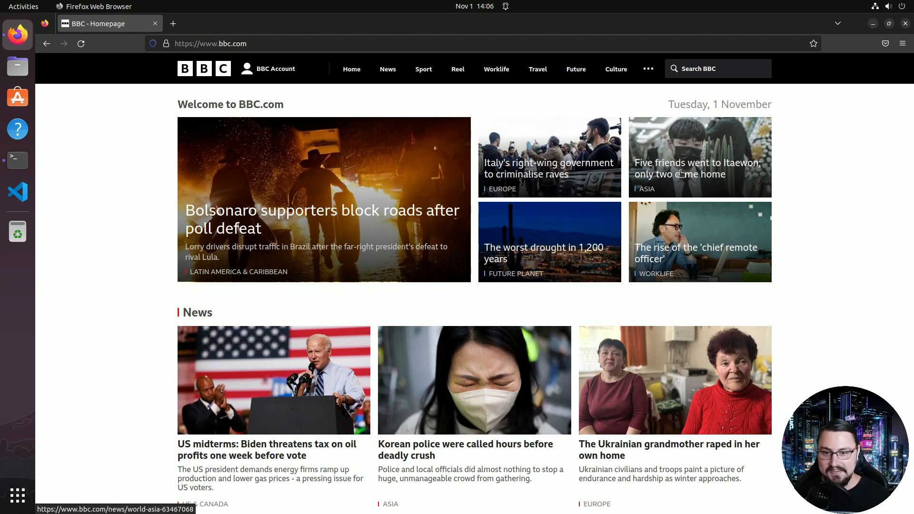
scroll(652, 178, "down", 2)
scroll(827, 178, "down", 2)
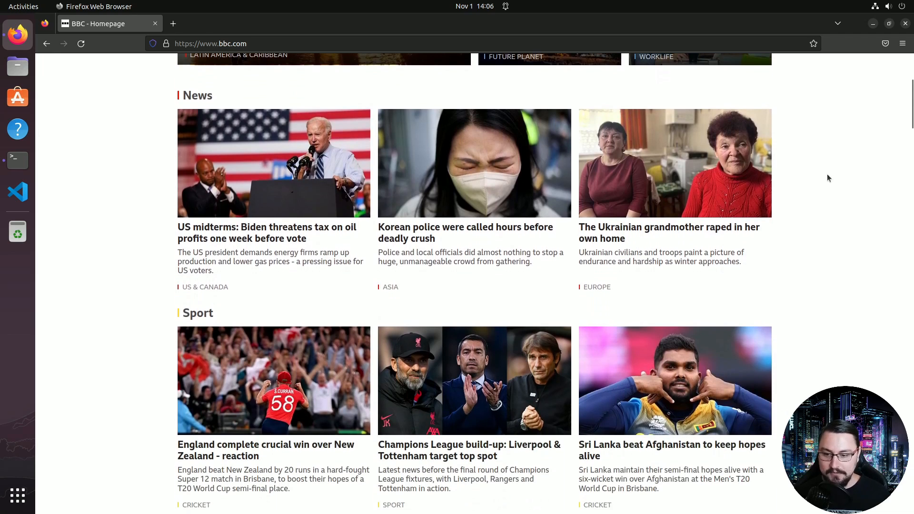
scroll(826, 178, "down", 15)
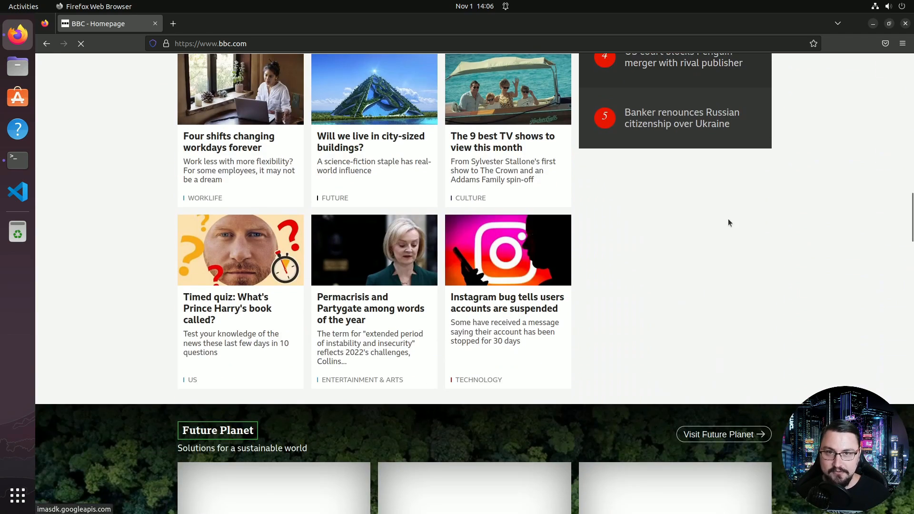
scroll(728, 222, "up", 20)
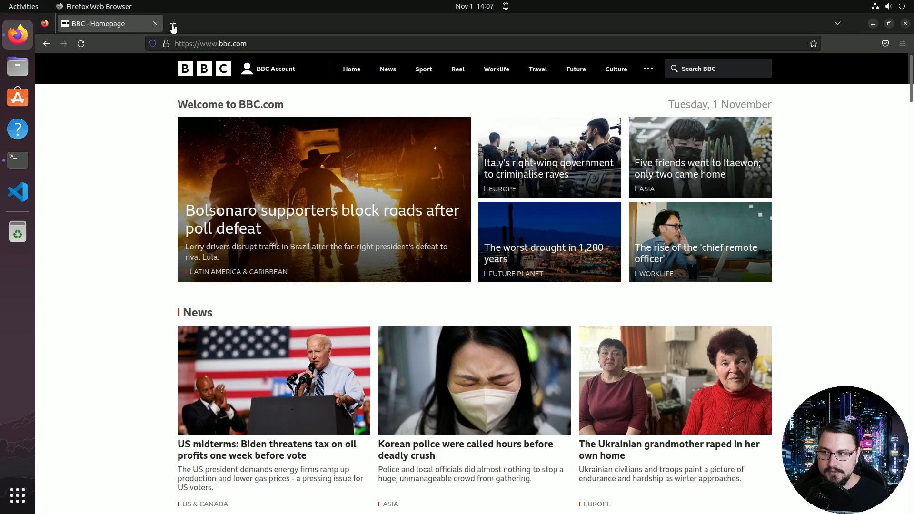
- Search whatismyip and confirm WhatIsMyIP.com shows 54.198.202.70 in Ashburn, VA, on Amazon
left_click(173, 25)
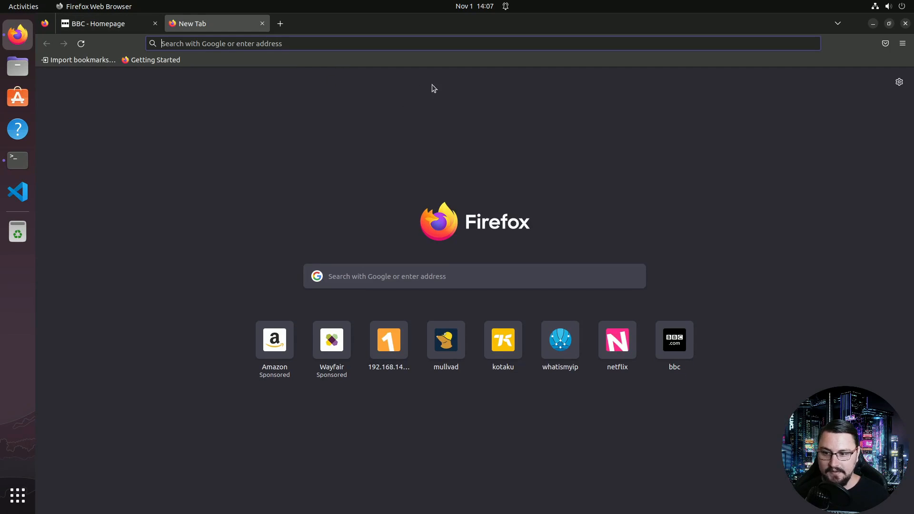
type("wha")
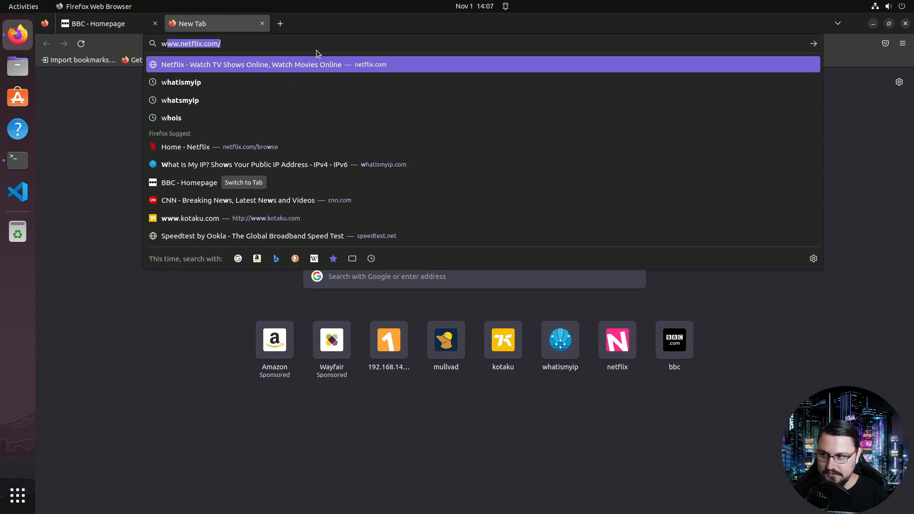
type("tismyip")
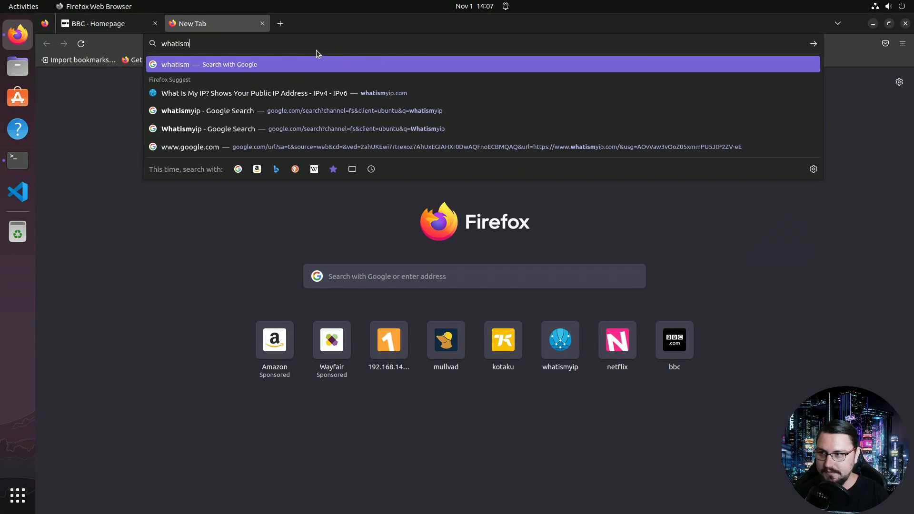
key("Return")
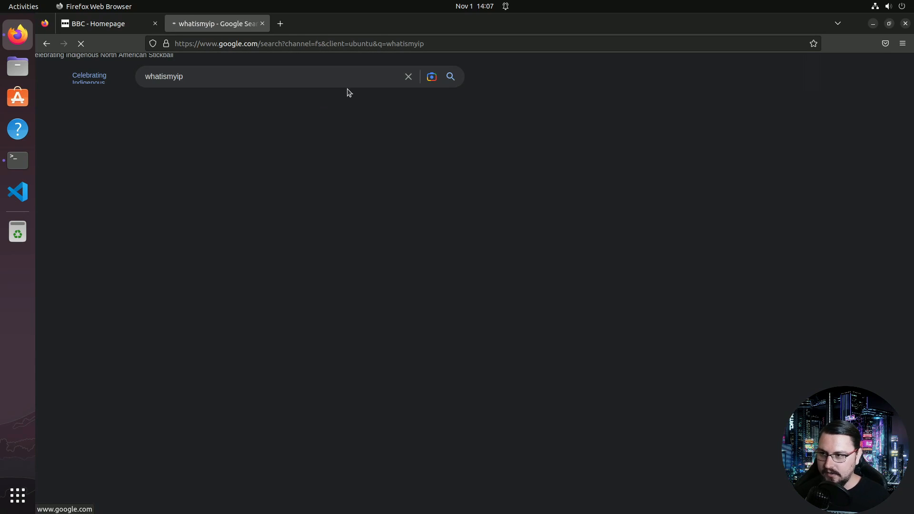
left_click(301, 158)
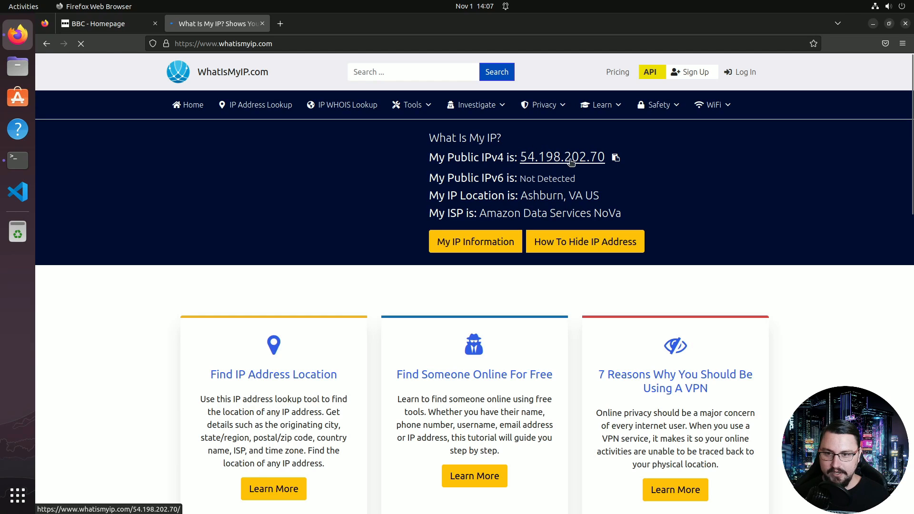
left_click_drag(527, 196, 593, 195)
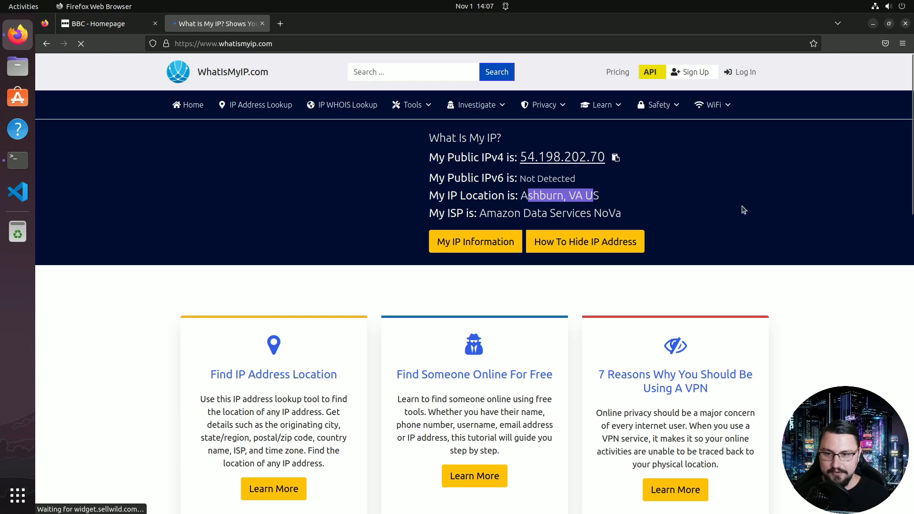